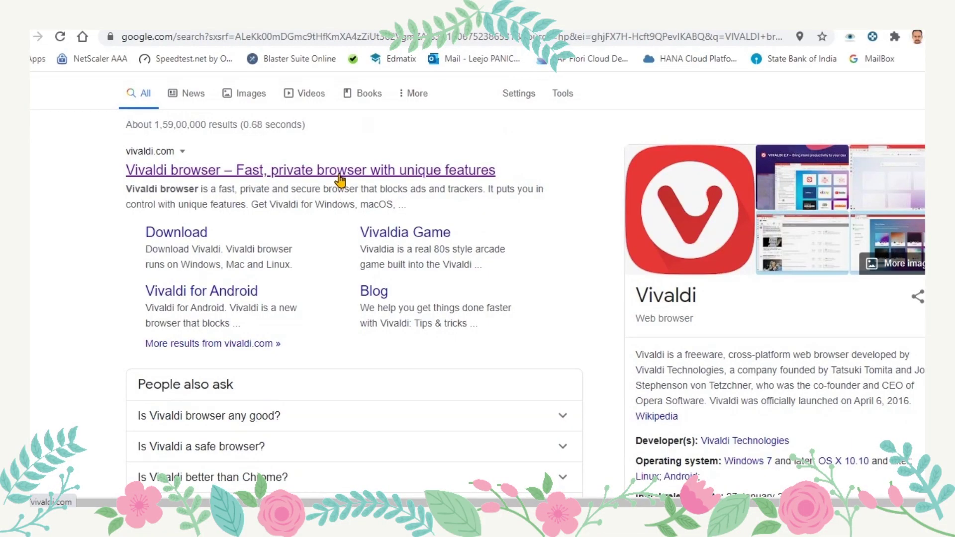
# Open the Vivaldi browser website from the search results, download the Windows installer, and accept the terms to install it
pyautogui.click(340, 179)
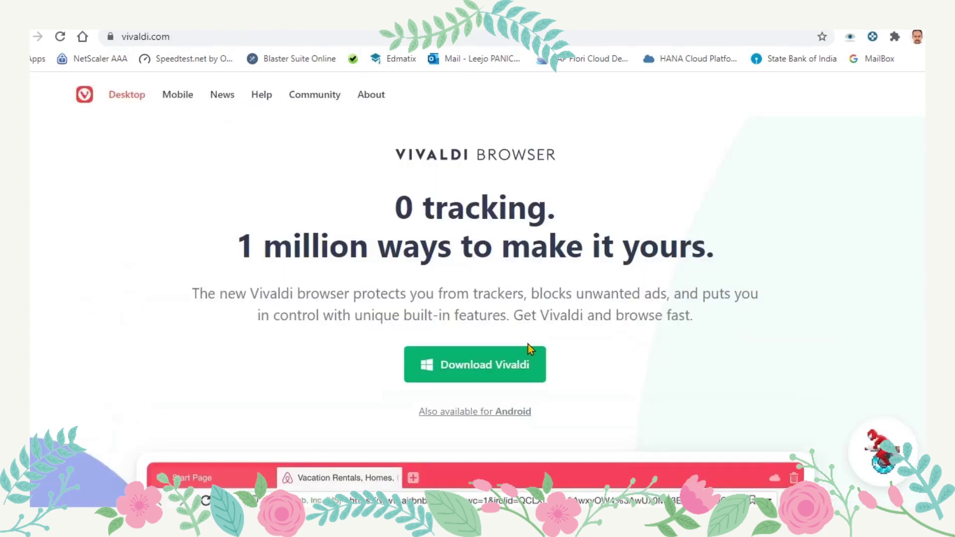
pyautogui.click(512, 368)
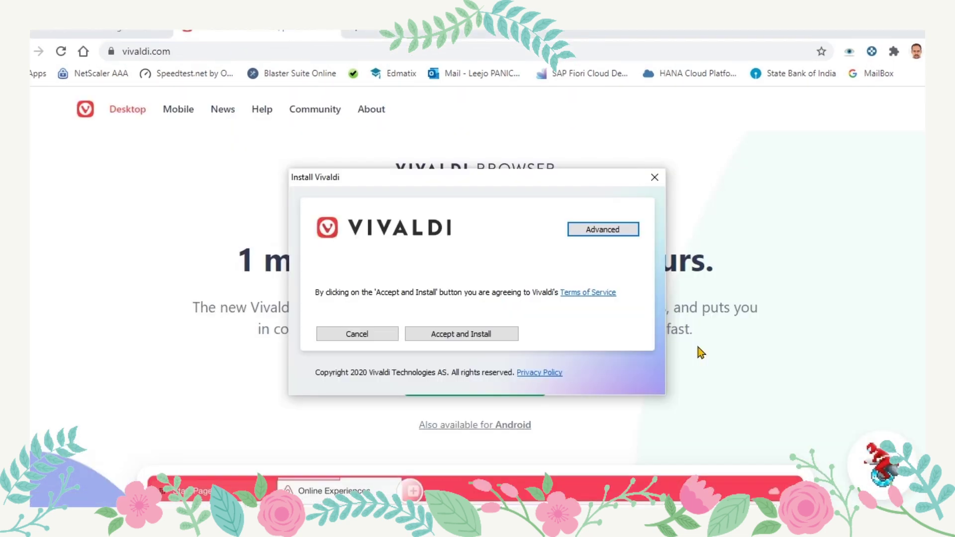
pyautogui.click(477, 336)
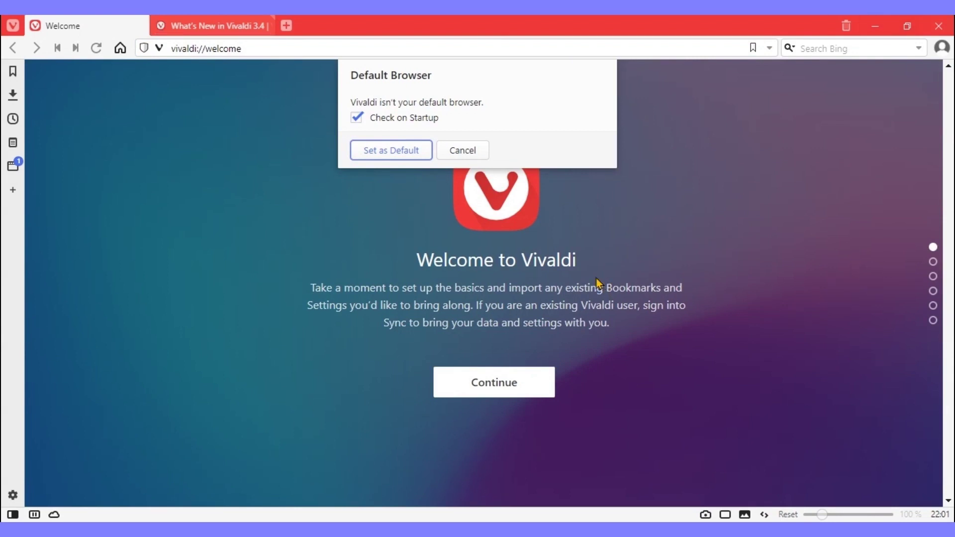
# Set Vivaldi as the default browser and start the welcome setup
pyautogui.click(411, 155)
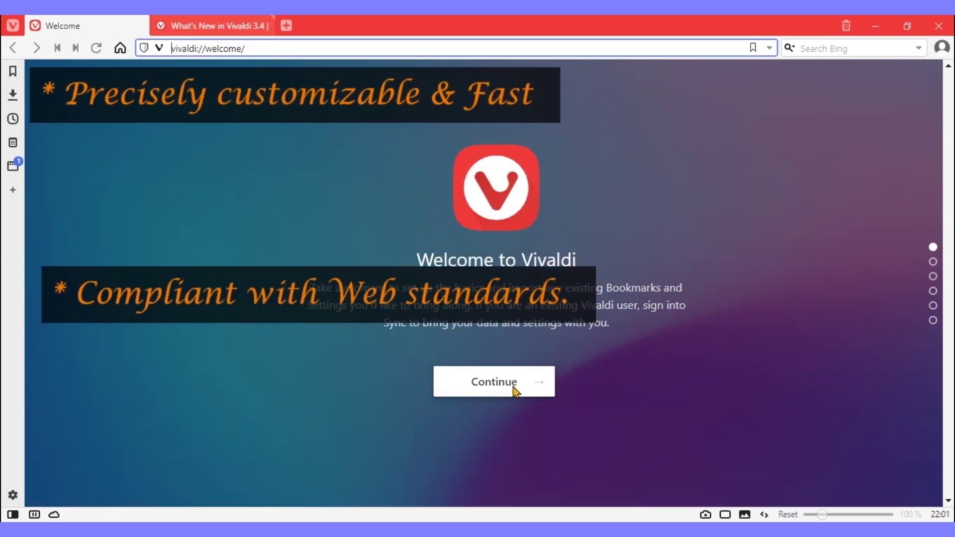
pyautogui.click(514, 388)
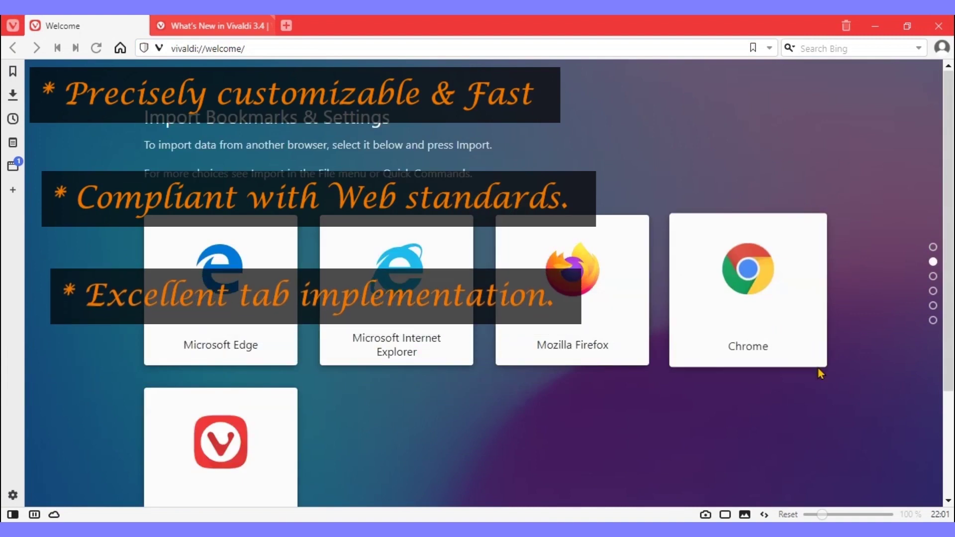
# Skip importing data from another browser and set the default protection level to Block Trackers and Ads
pyautogui.scroll(-1, 811, 384)
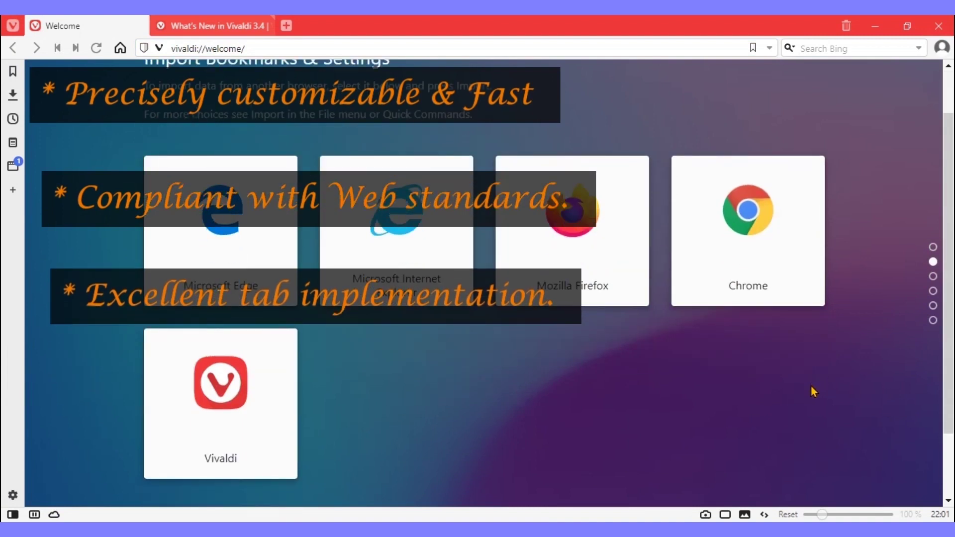
pyautogui.scroll(-1, 811, 392)
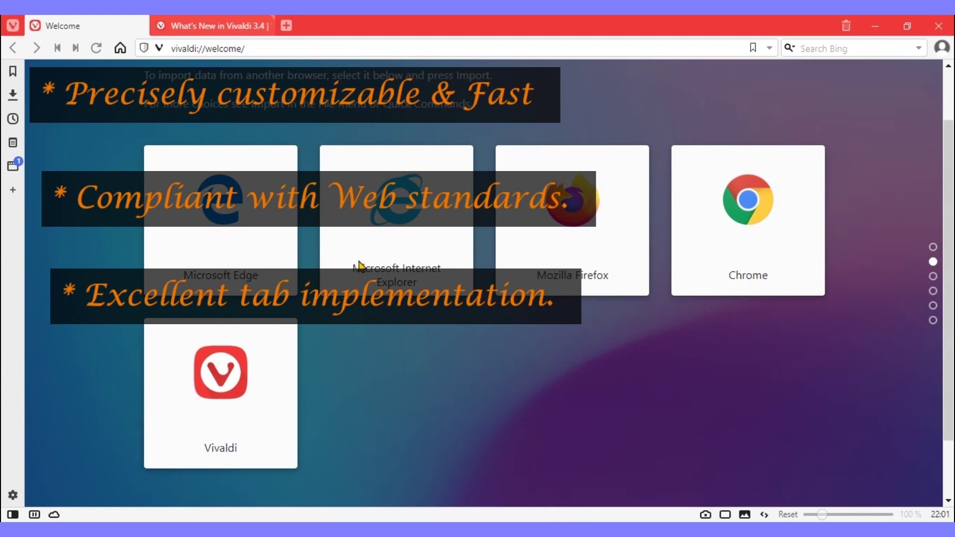
pyautogui.scroll(2, 500, 341)
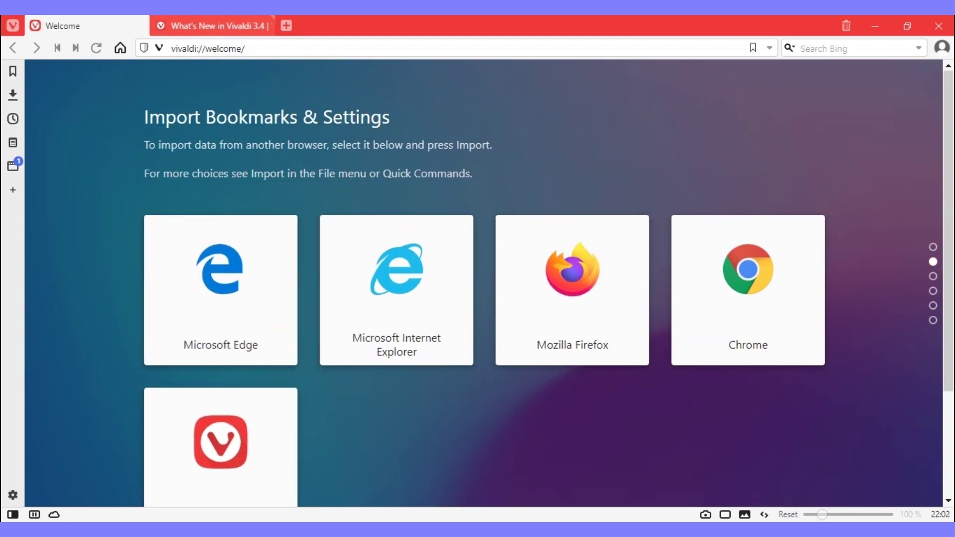
pyautogui.scroll(-2, 514, 335)
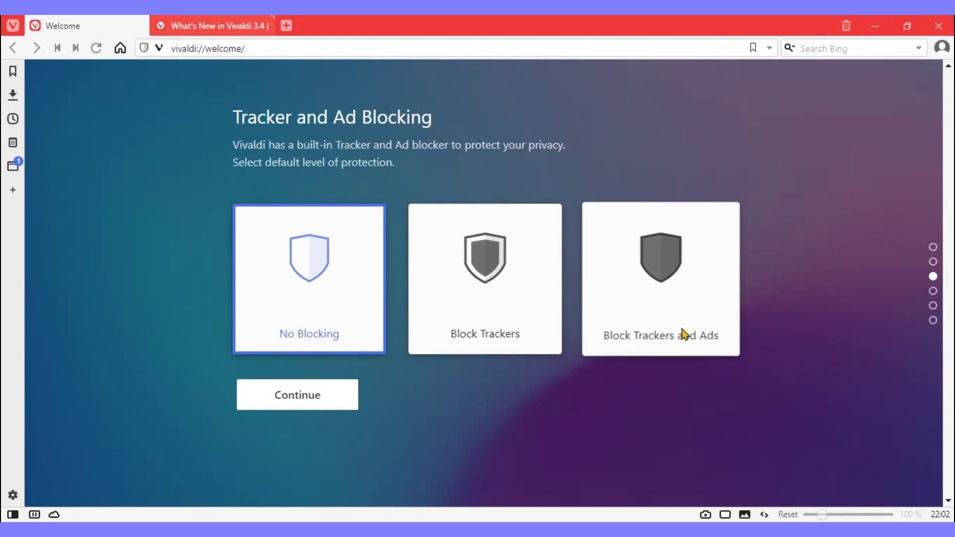
pyautogui.click(682, 292)
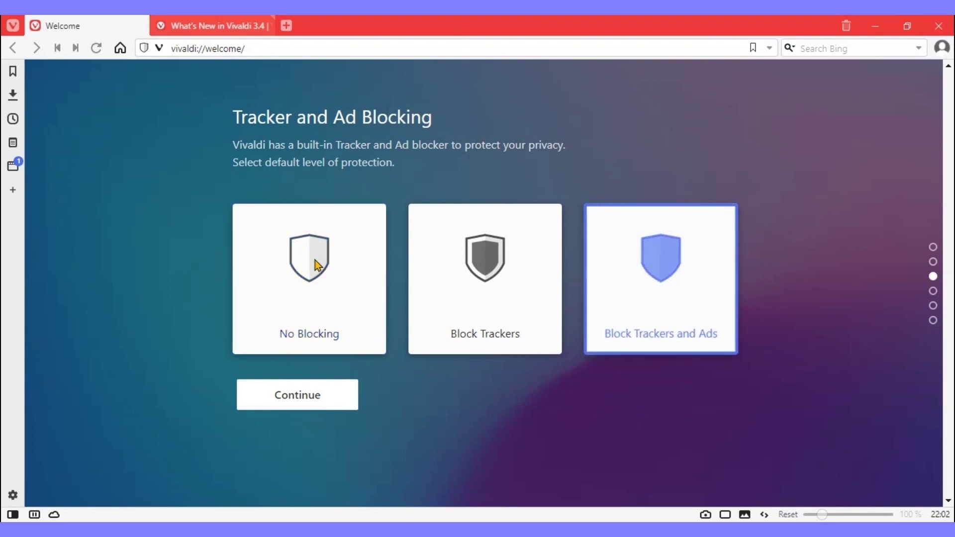
pyautogui.click(321, 399)
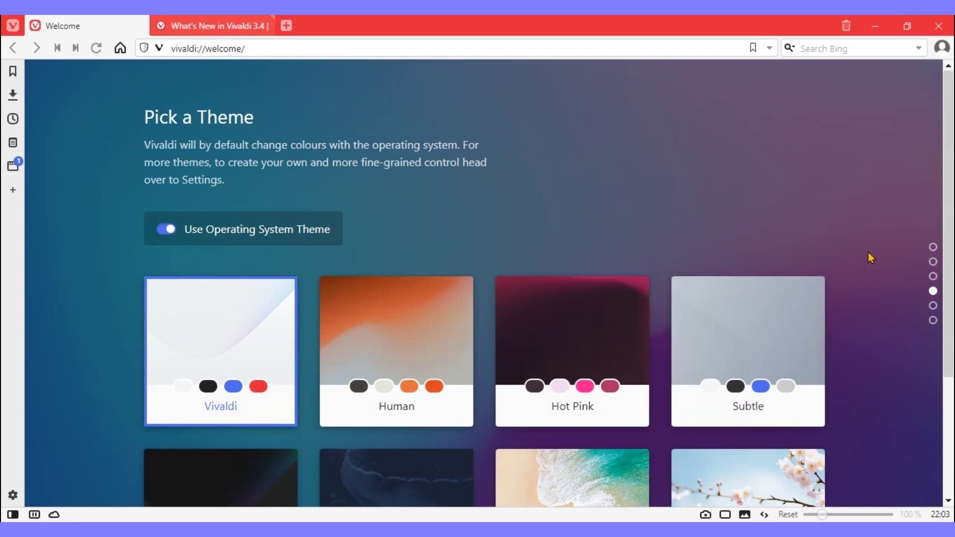
# Choose the Beach theme and set the tab bar position to Top in the welcome setup
pyautogui.scroll(-3, 869, 254)
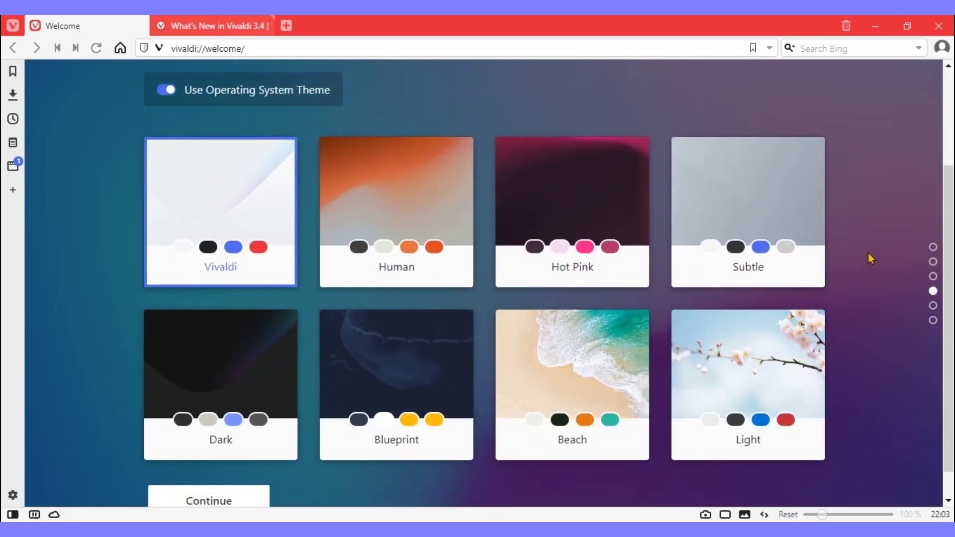
pyautogui.scroll(-1, 870, 252)
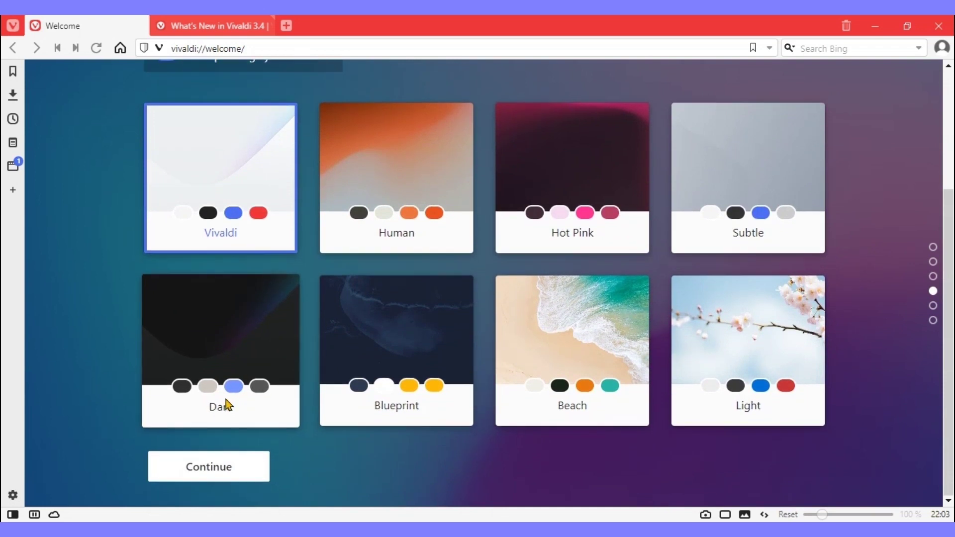
pyautogui.scroll(5, 432, 427)
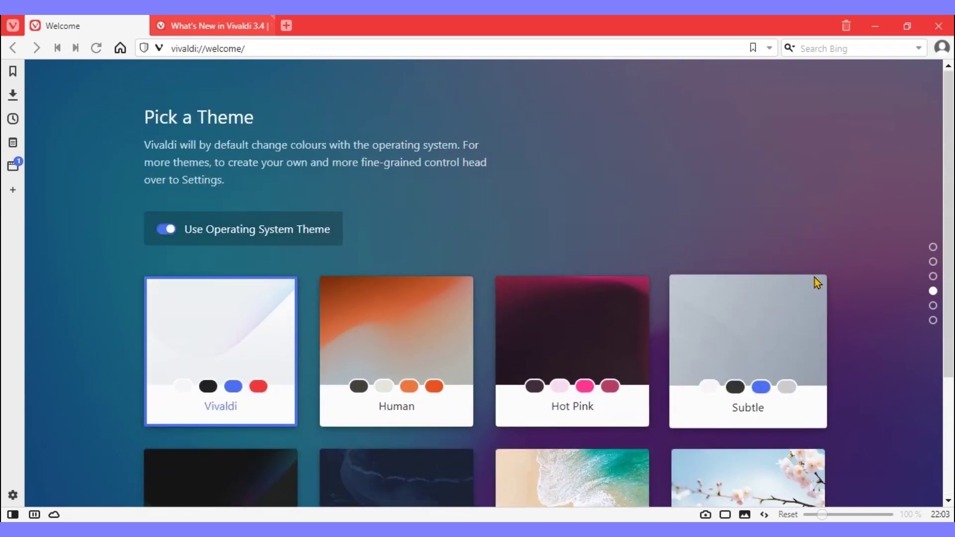
pyautogui.scroll(-5, 817, 279)
pyautogui.click(611, 391)
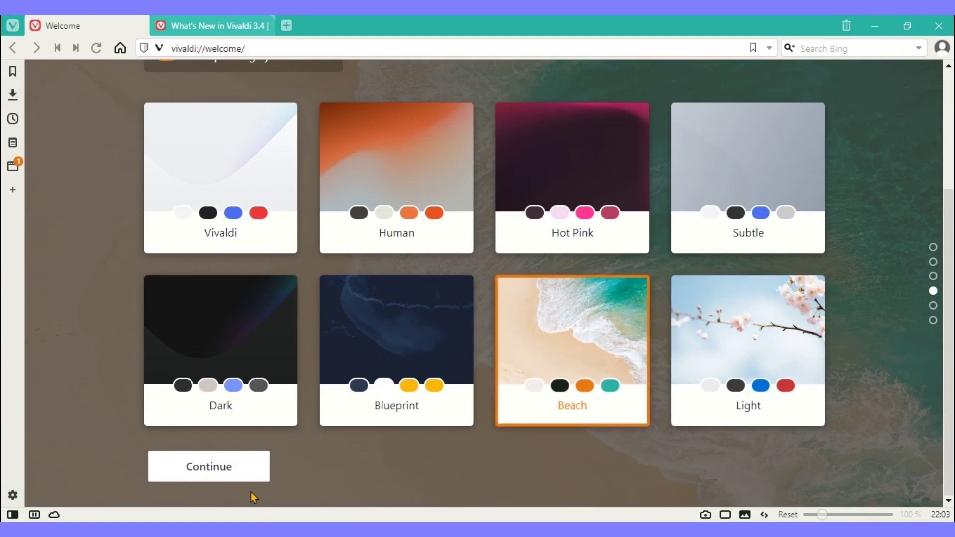
pyautogui.click(240, 476)
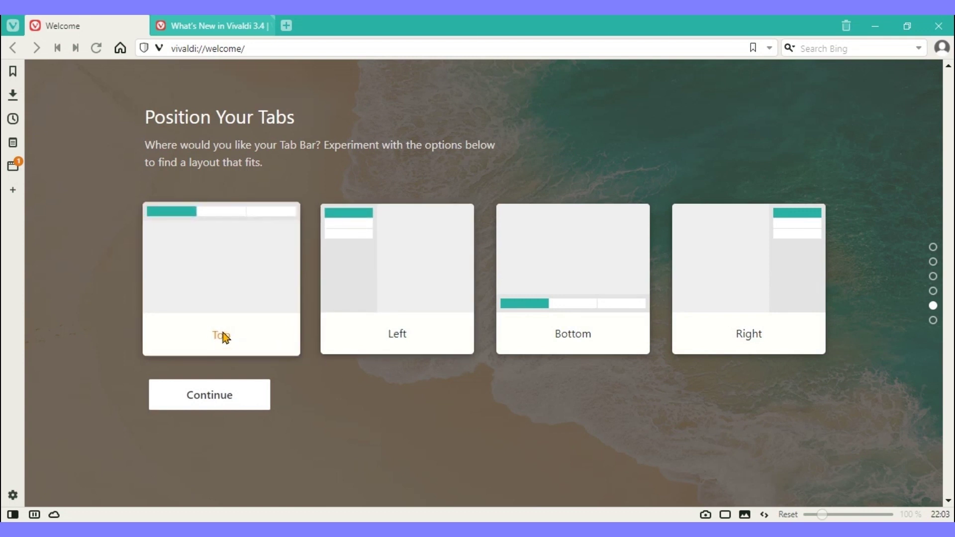
pyautogui.click(224, 237)
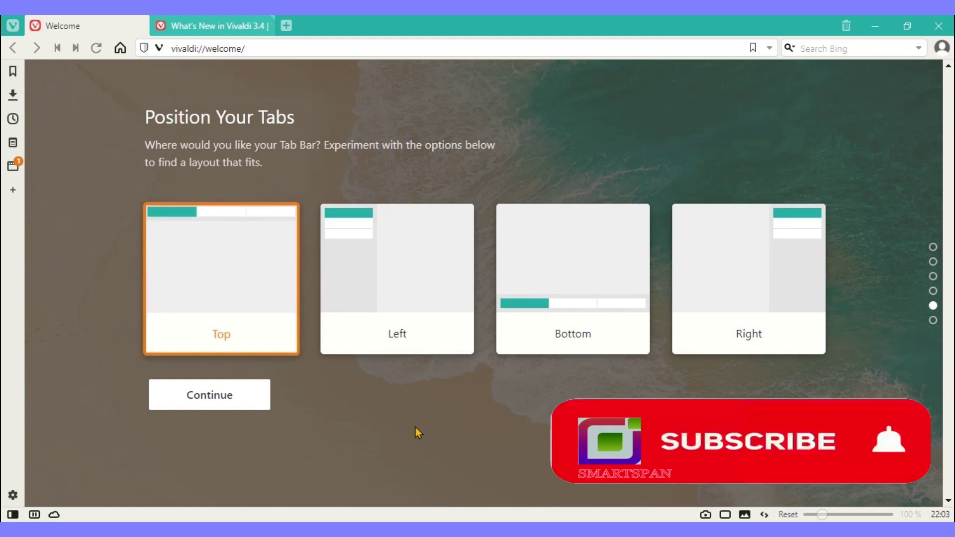
pyautogui.click(245, 408)
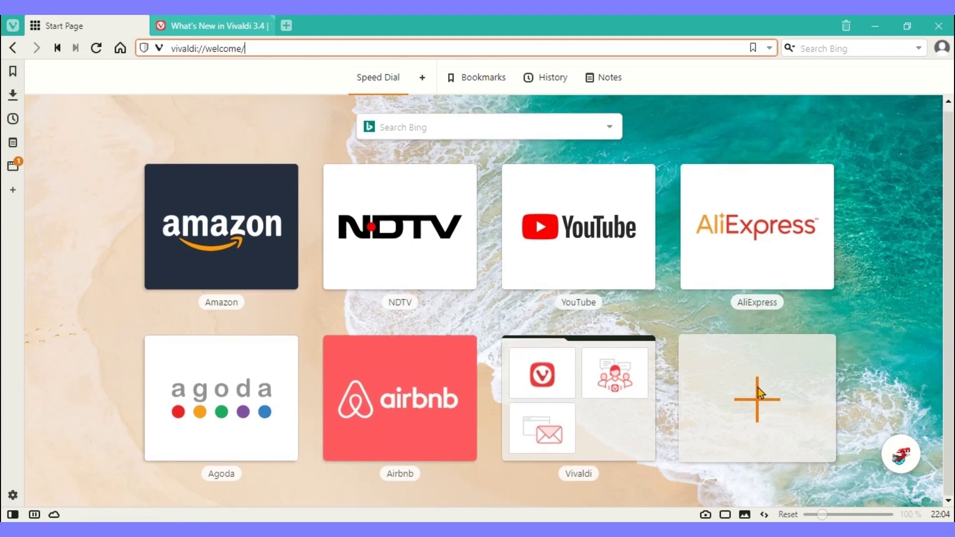
# Look at the Speed Dial form for adding a bookmark, the browsing history and the search engine choices
pyautogui.click(758, 390)
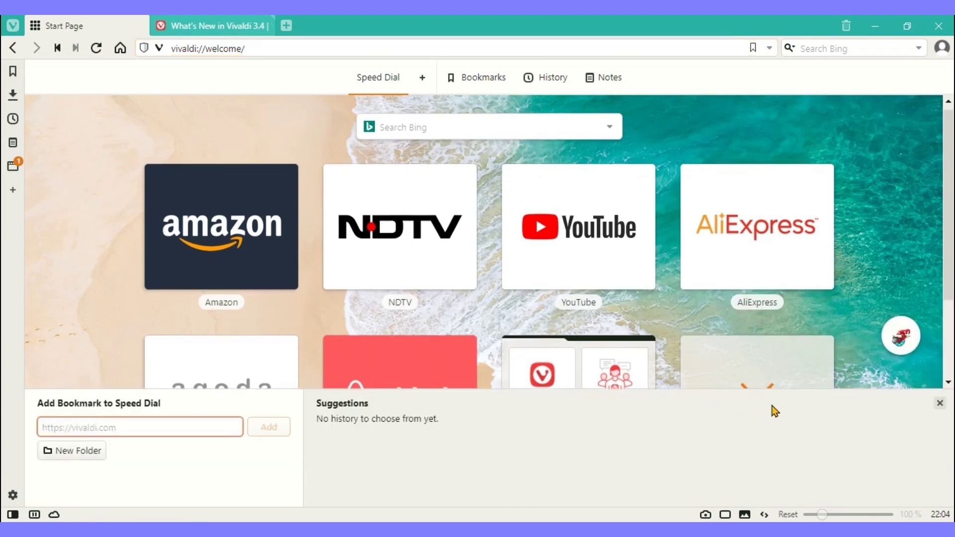
pyautogui.click(940, 404)
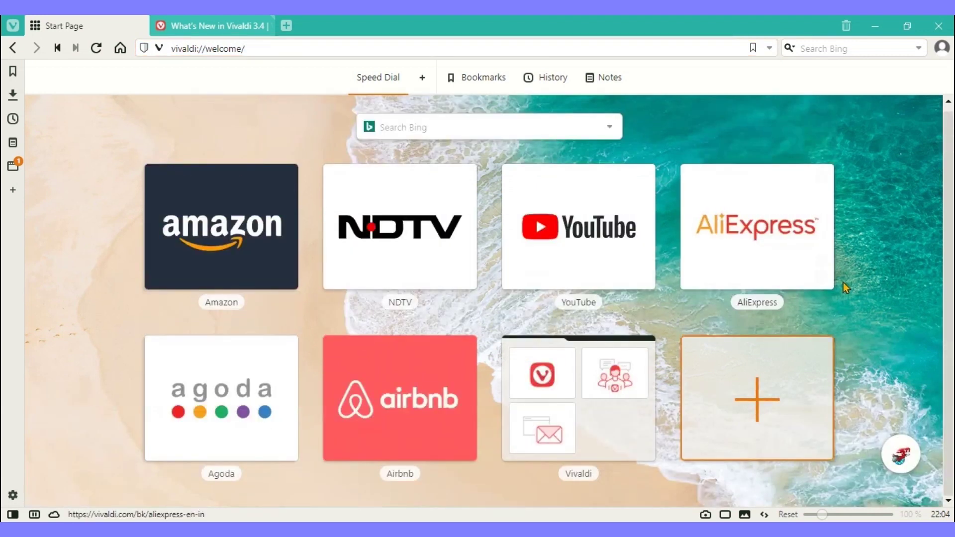
pyautogui.click(553, 79)
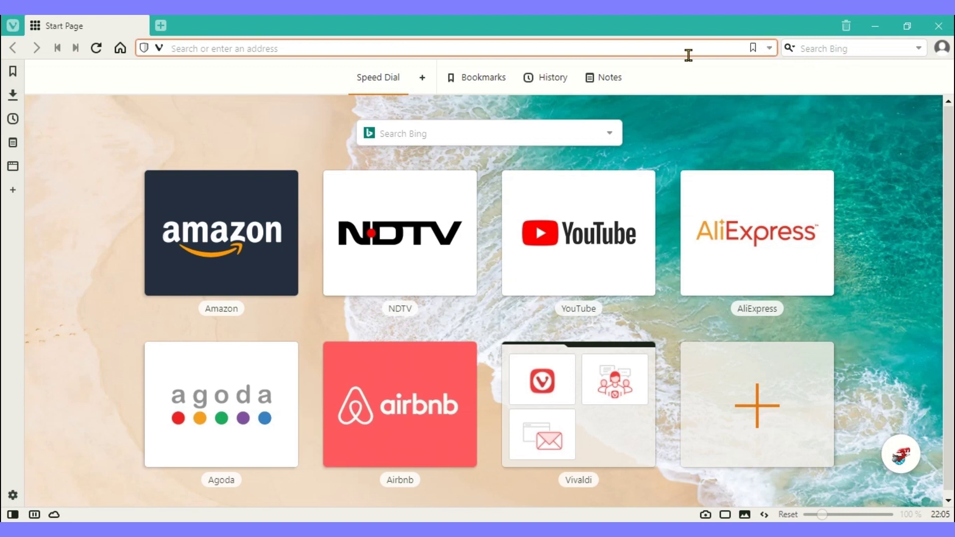
pyautogui.click(790, 49)
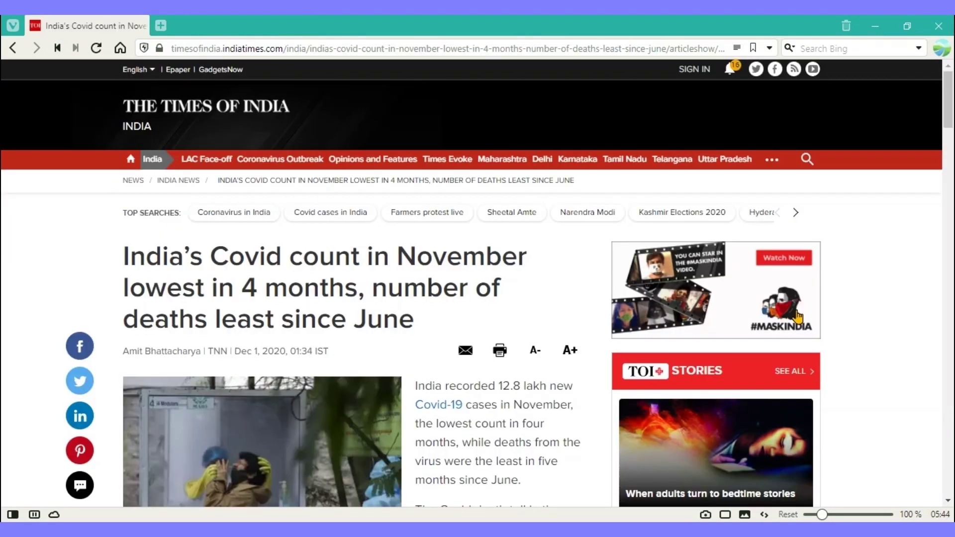
# Show the Times of India article on November's Covid count in reader view and look through its text
pyautogui.click(737, 48)
pyautogui.scroll(-5, 468, 284)
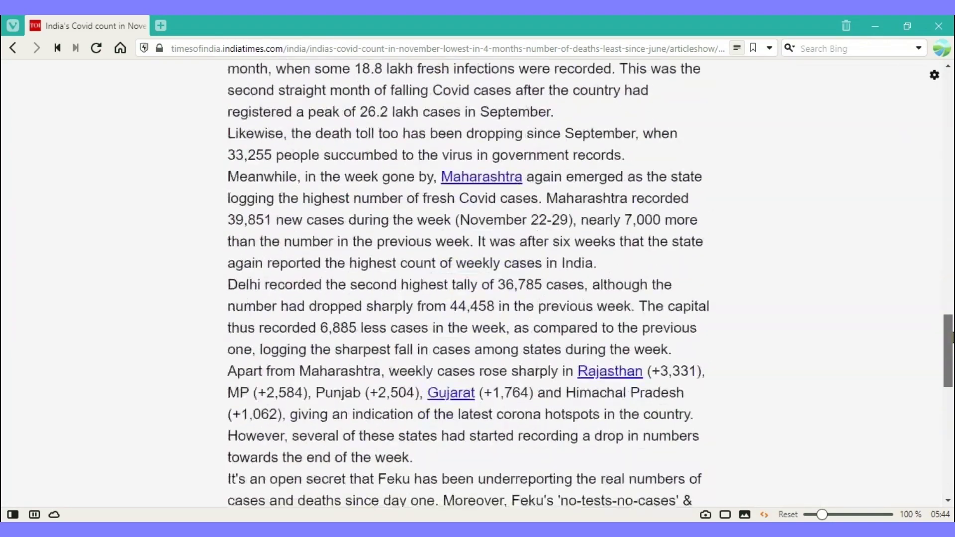
pyautogui.scroll(5, 468, 284)
pyautogui.scroll(-7, 468, 284)
pyautogui.scroll(3, 468, 284)
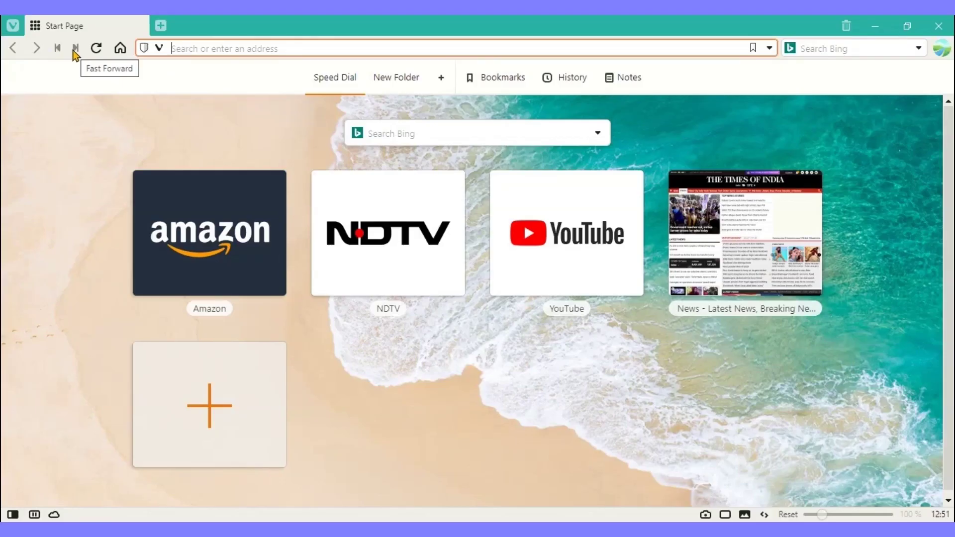
# Remove the Fast Forward and Rewind buttons from the address toolbar
pyautogui.rightClick(74, 53)
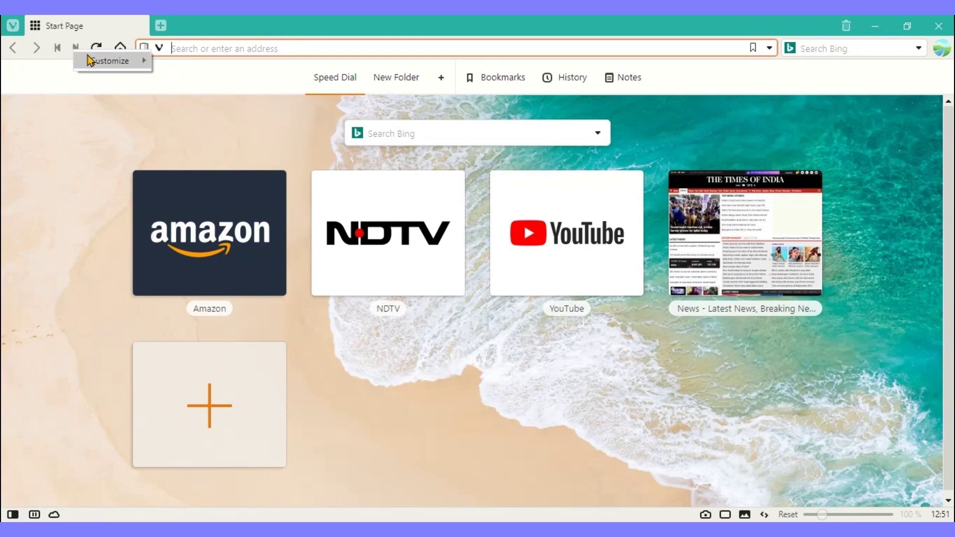
pyautogui.moveTo(89, 61)
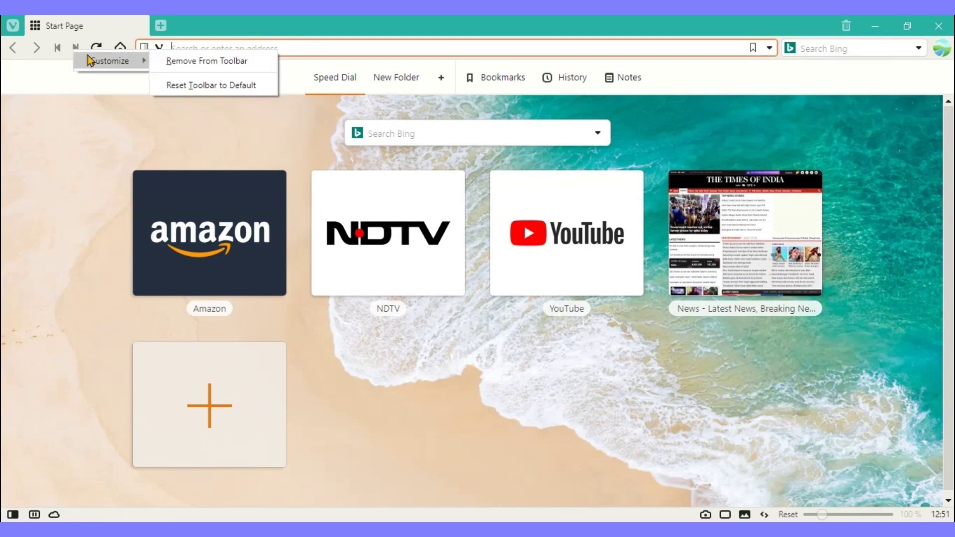
pyautogui.click(189, 61)
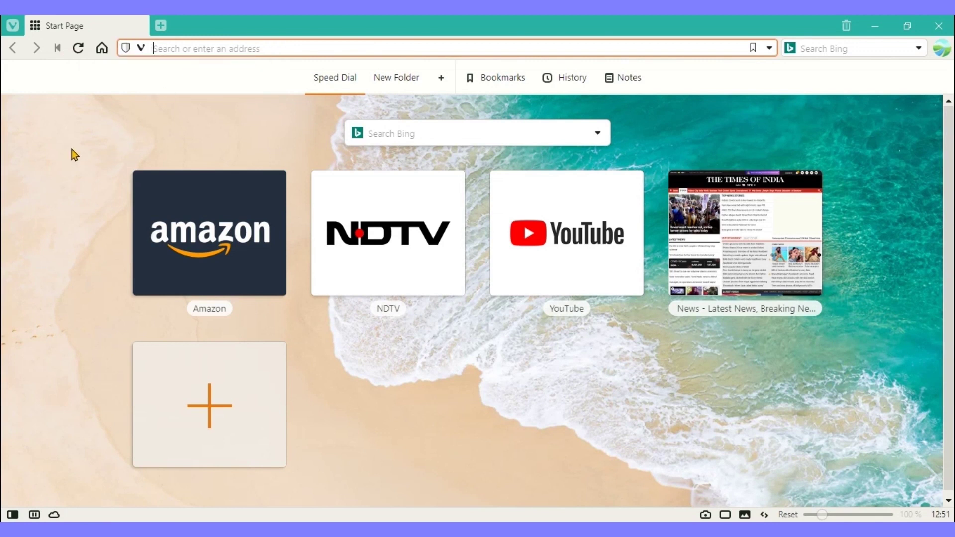
pyautogui.rightClick(58, 52)
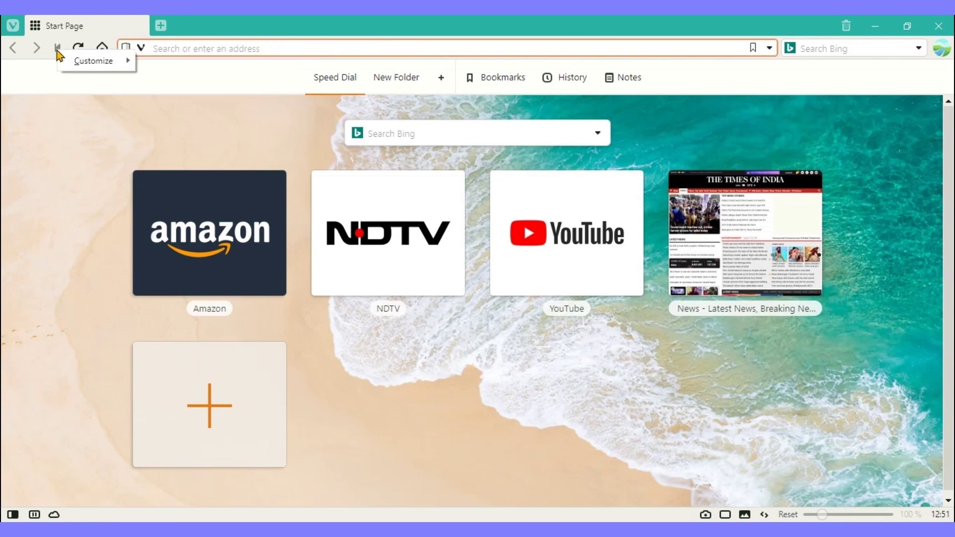
pyautogui.moveTo(72, 61)
pyautogui.click(182, 62)
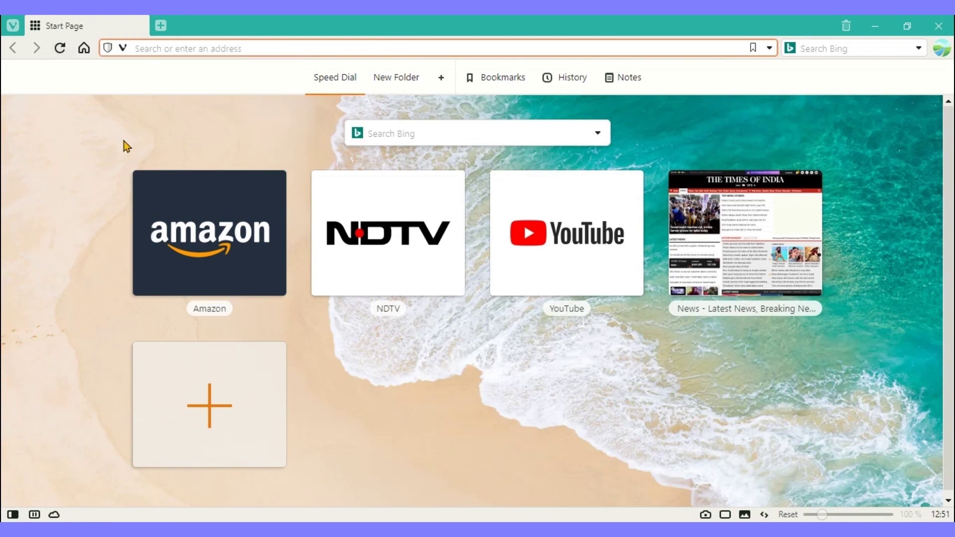
# Reset the address toolbar to its default set of buttons
pyautogui.rightClick(52, 53)
pyautogui.moveTo(79, 63)
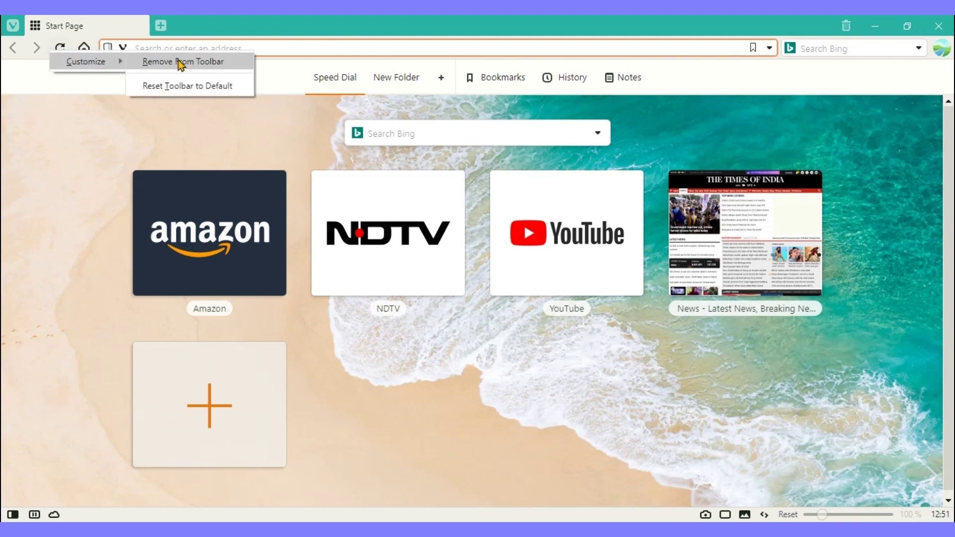
pyautogui.click(186, 88)
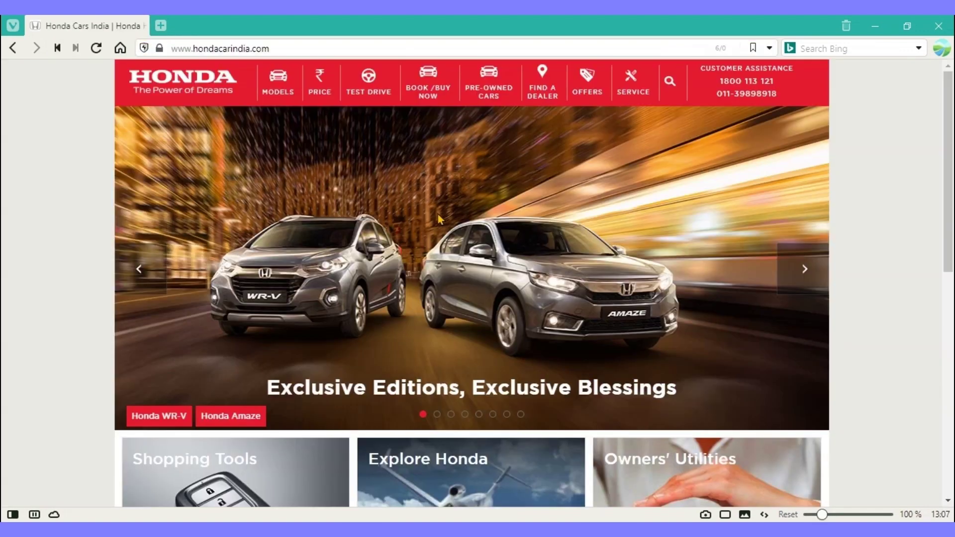
# Show Honda's car models and open the Amaze page in a background tab
pyautogui.click(284, 92)
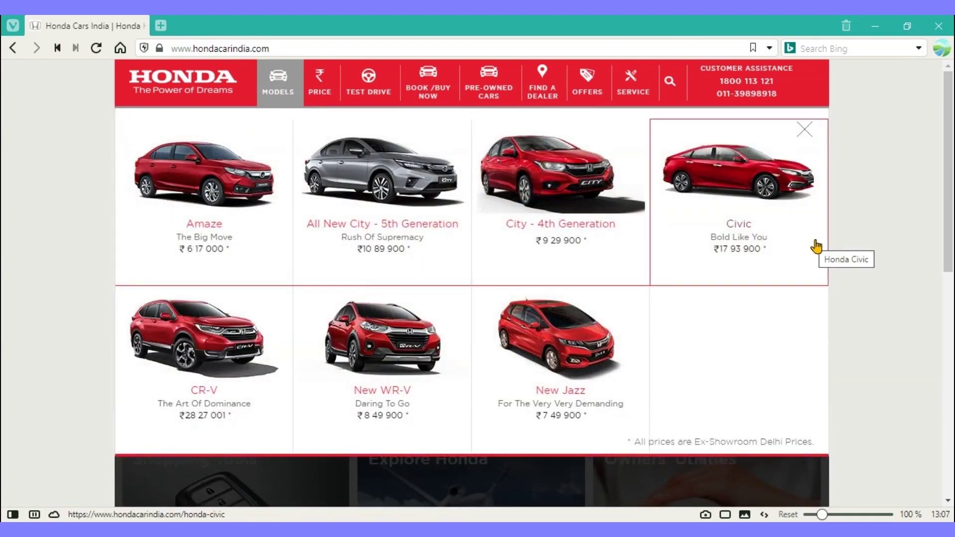
pyautogui.rightClick(202, 255)
pyautogui.click(239, 278)
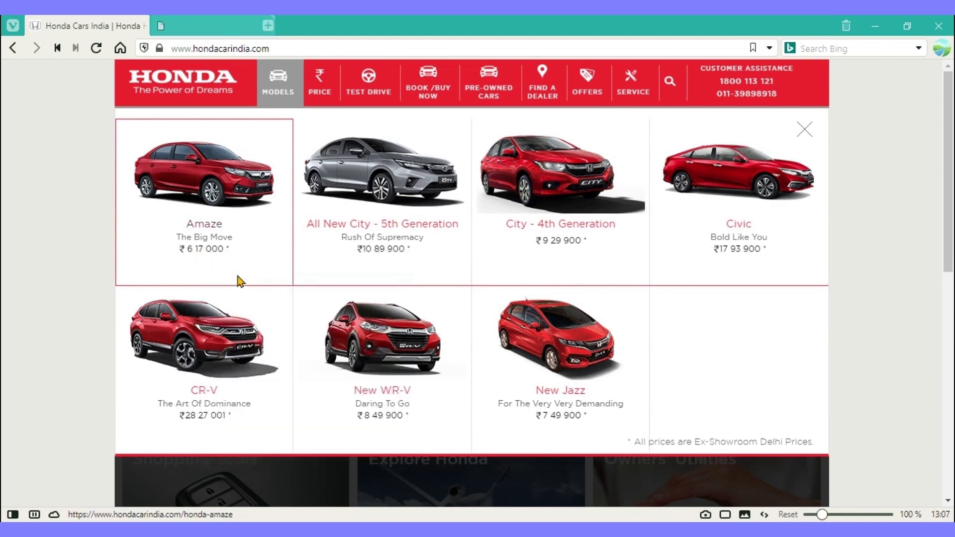
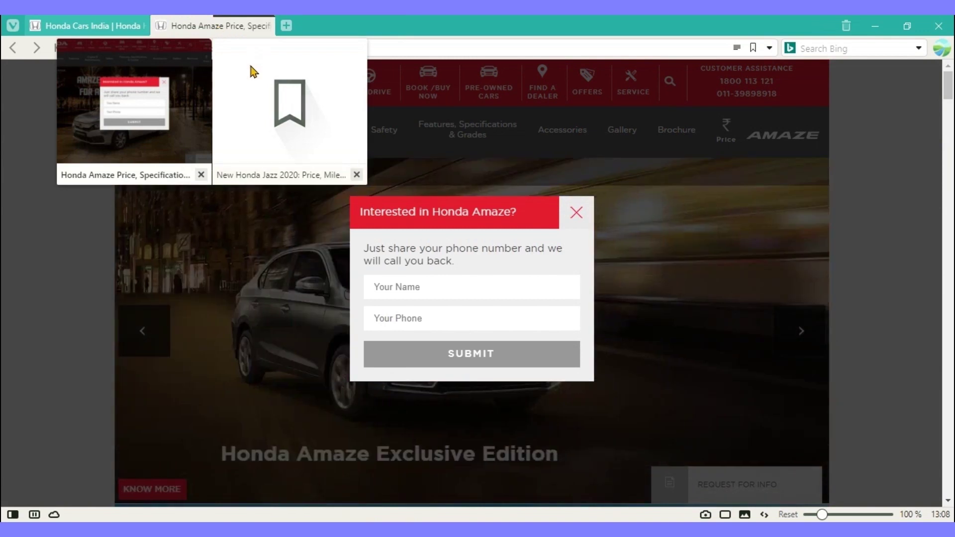
# Tile the Honda Amaze and Honda Jazz tab stack side by side and dismiss the Honda Amaze enquiry form
pyautogui.rightClick(206, 32)
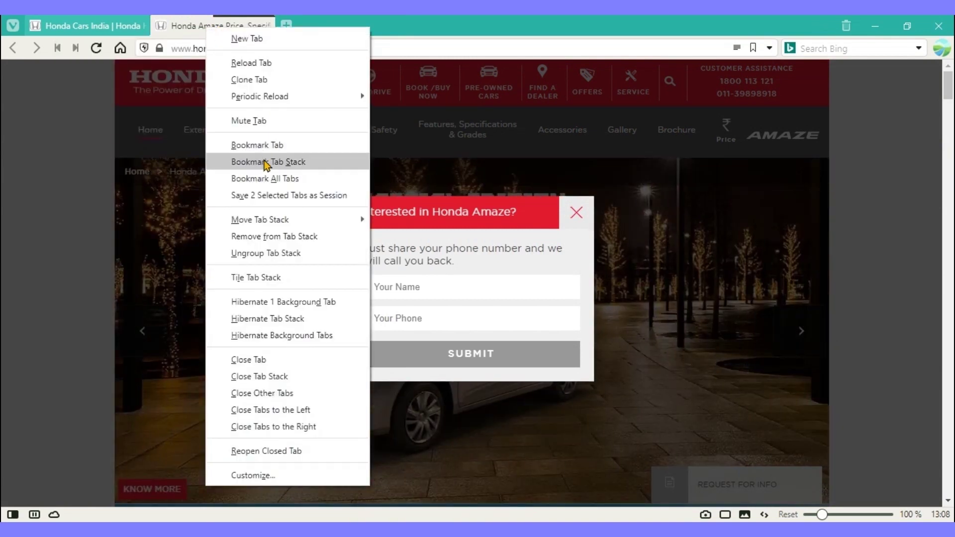
pyautogui.click(275, 279)
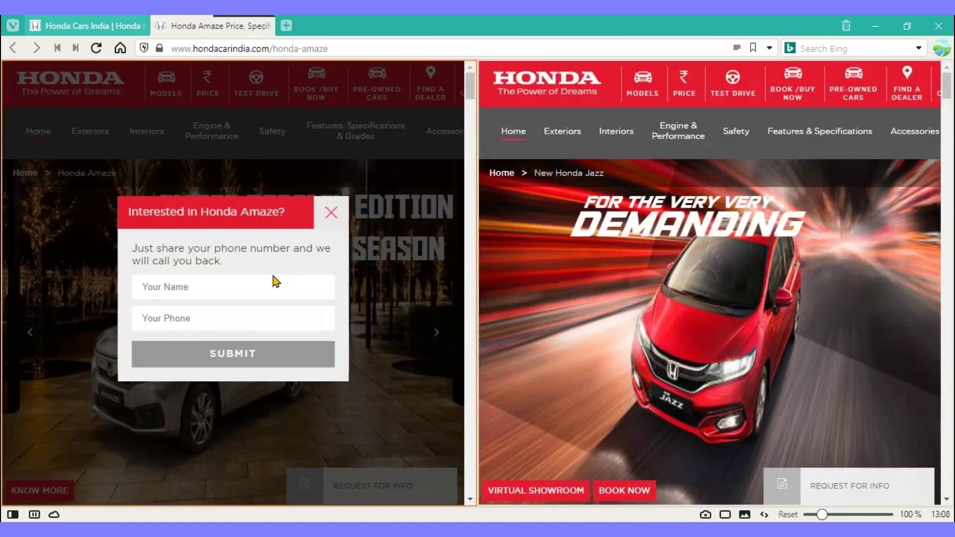
pyautogui.click(332, 214)
pyautogui.click(924, 247)
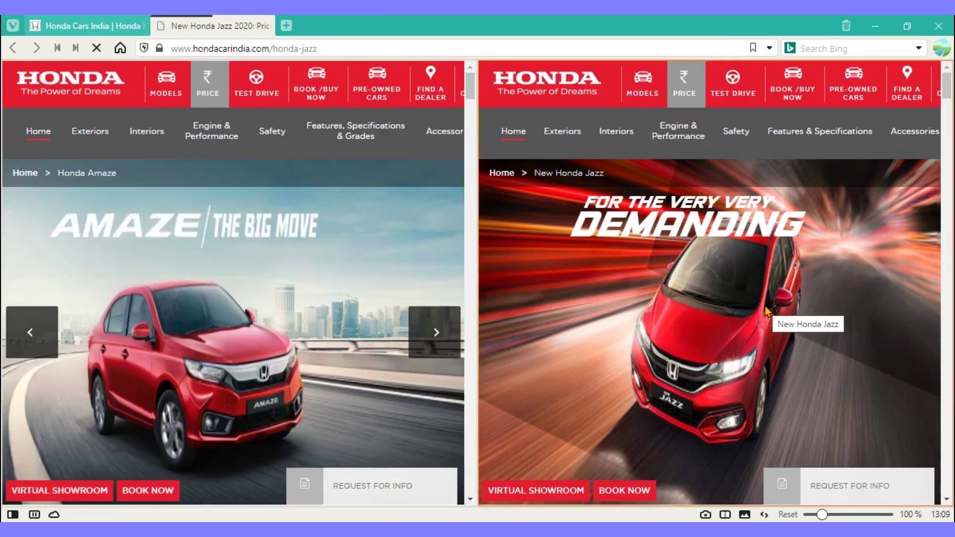
# Bring up the exterior features tables of the Honda Amaze and the Honda Jazz side by side for comparison
pyautogui.click(349, 133)
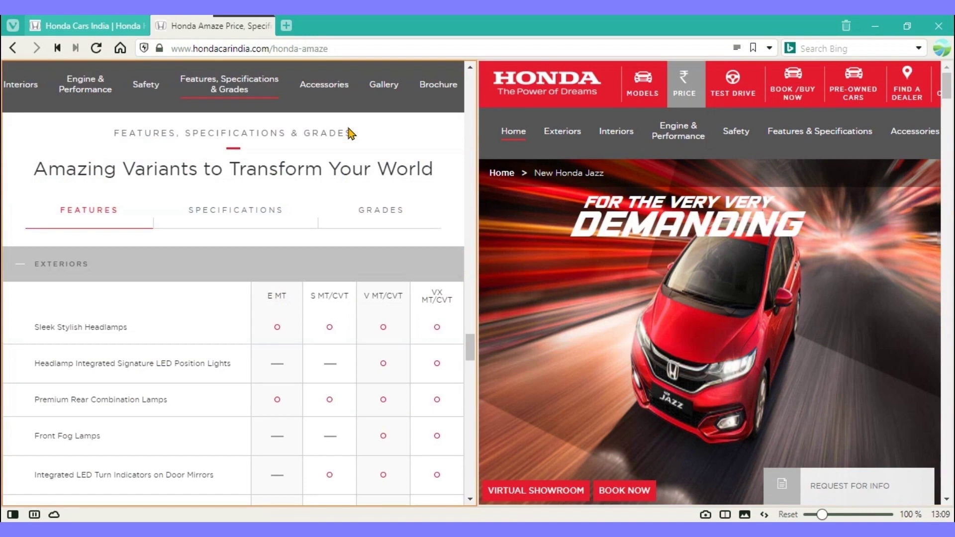
pyautogui.click(820, 131)
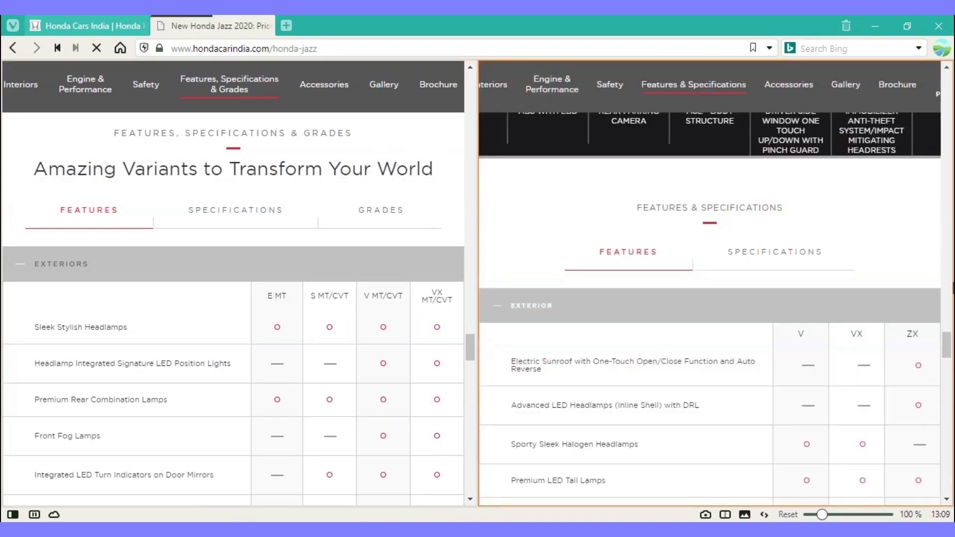
pyautogui.scroll(10, 695, 258)
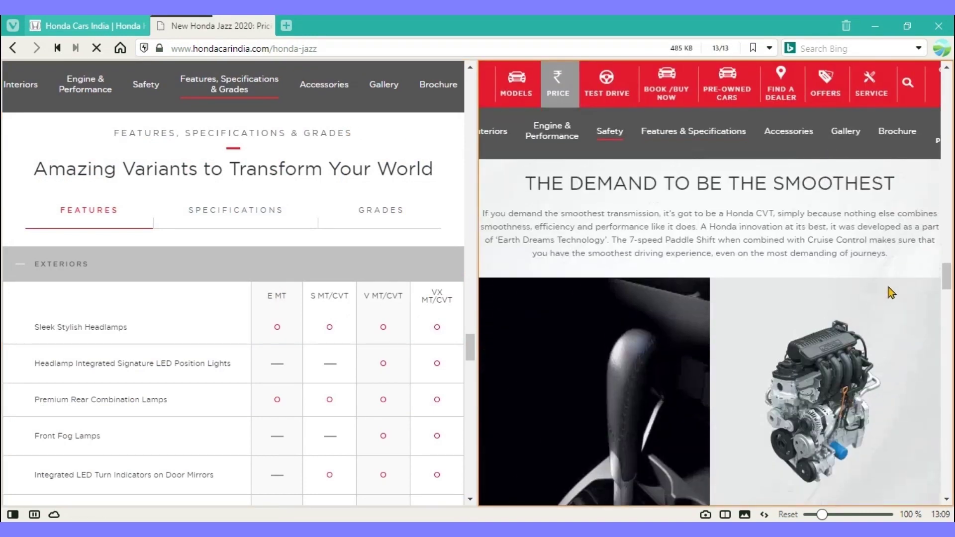
pyautogui.moveTo(947, 276); pyautogui.dragTo(950, 348)
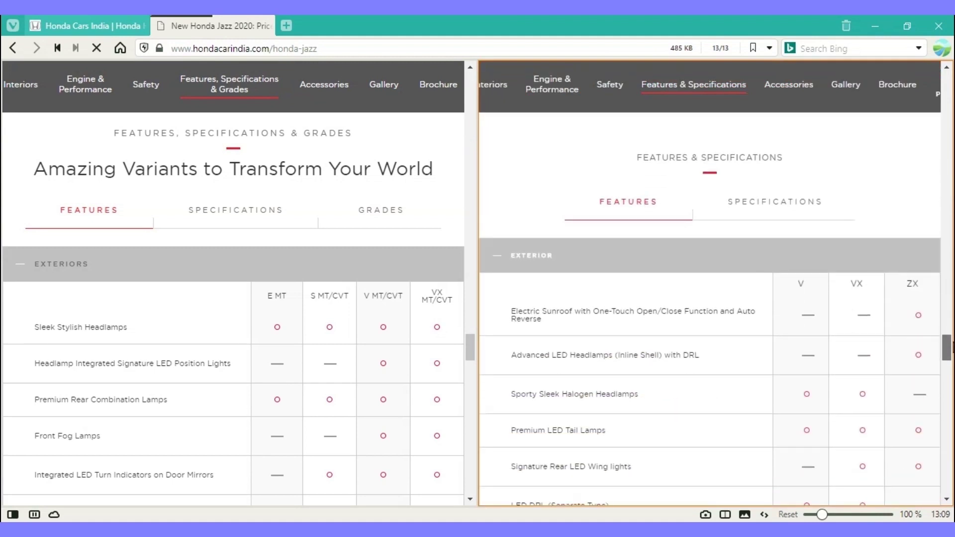
pyautogui.scroll(2, 233, 425)
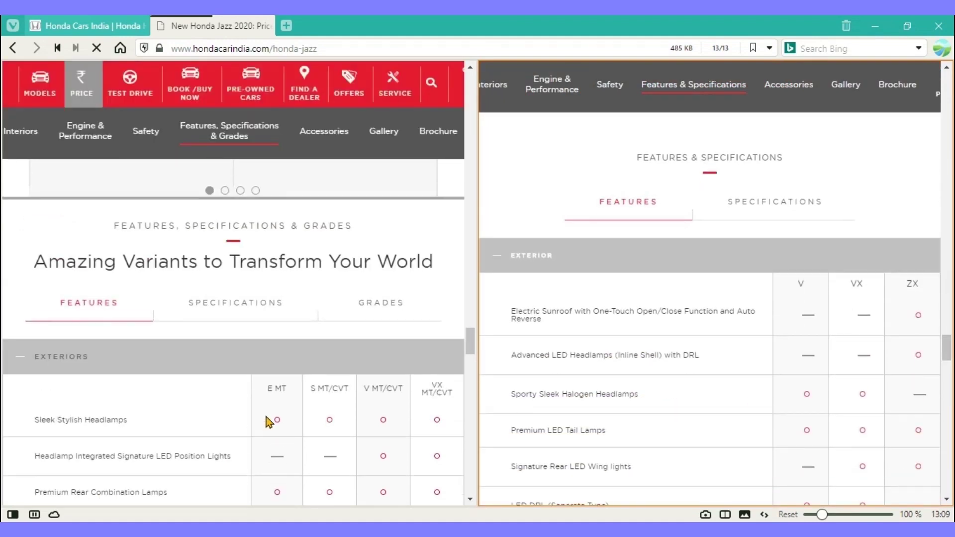
pyautogui.moveTo(469, 342); pyautogui.dragTo(472, 360)
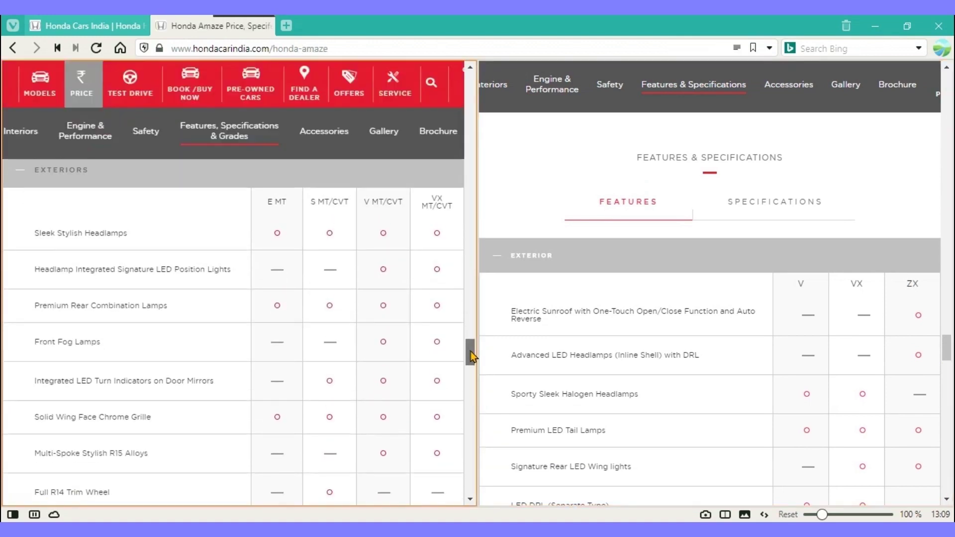
# Switch both car pages from features to specifications and bring their engine data into view
pyautogui.scroll(5, 359, 290)
pyautogui.click(256, 326)
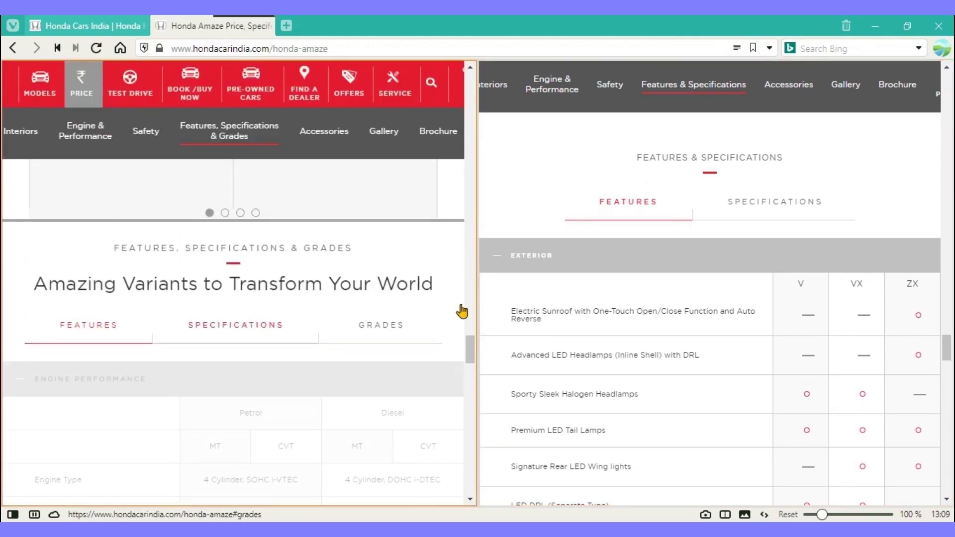
pyautogui.moveTo(470, 350); pyautogui.dragTo(485, 370)
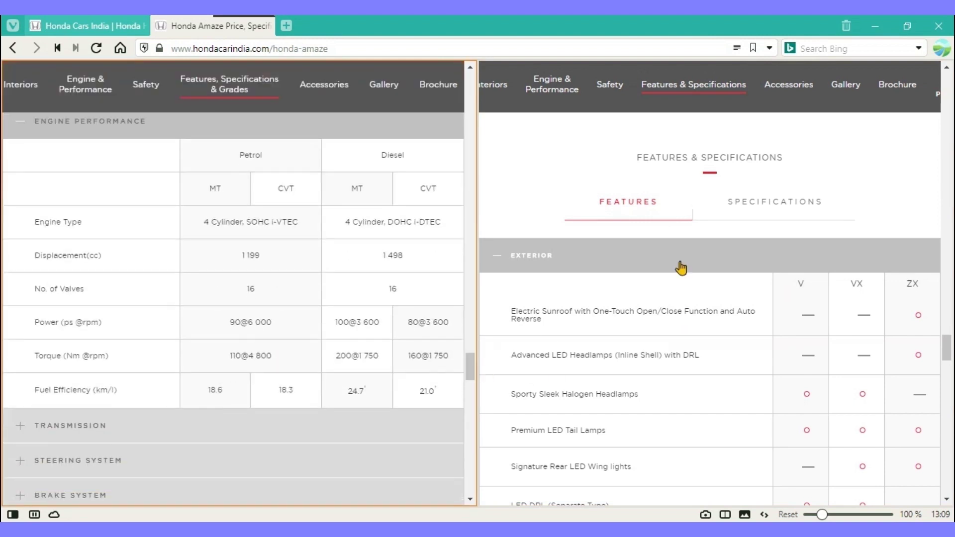
pyautogui.click(763, 208)
pyautogui.scroll(1, 948, 359)
pyautogui.moveTo(948, 359)
pyautogui.mouseDown()
pyautogui.moveTo(948, 345)
pyautogui.moveTo(950, 384)
pyautogui.moveTo(950, 376)
pyautogui.mouseUp()
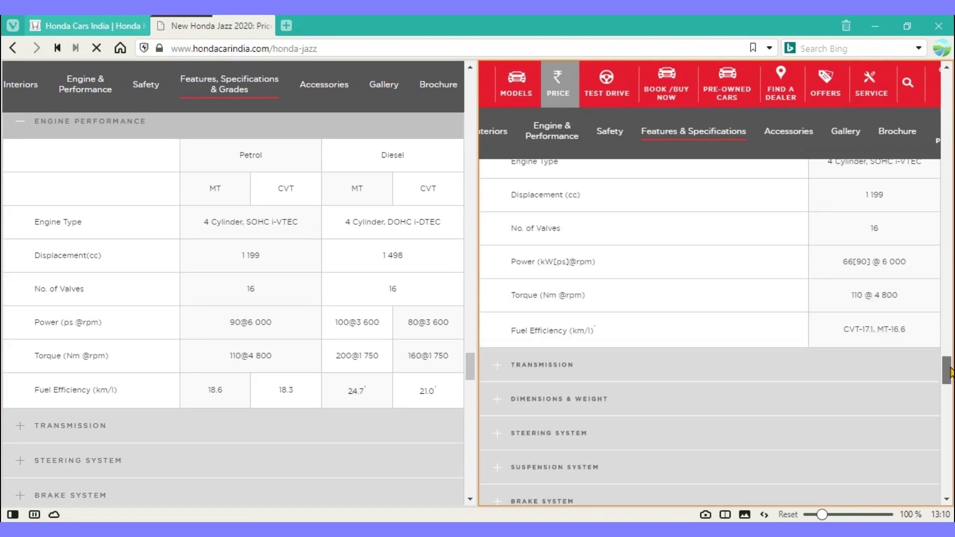
# Line up the engine specification tables of both cars and compare their rows down to fuel efficiency
pyautogui.moveTo(469, 362)
pyautogui.mouseDown()
pyautogui.moveTo(473, 339)
pyautogui.moveTo(480, 358)
pyautogui.mouseUp()
pyautogui.click(948, 378)
pyautogui.moveTo(948, 378)
pyautogui.mouseDown()
pyautogui.moveTo(950, 345)
pyautogui.moveTo(949, 377)
pyautogui.mouseUp()
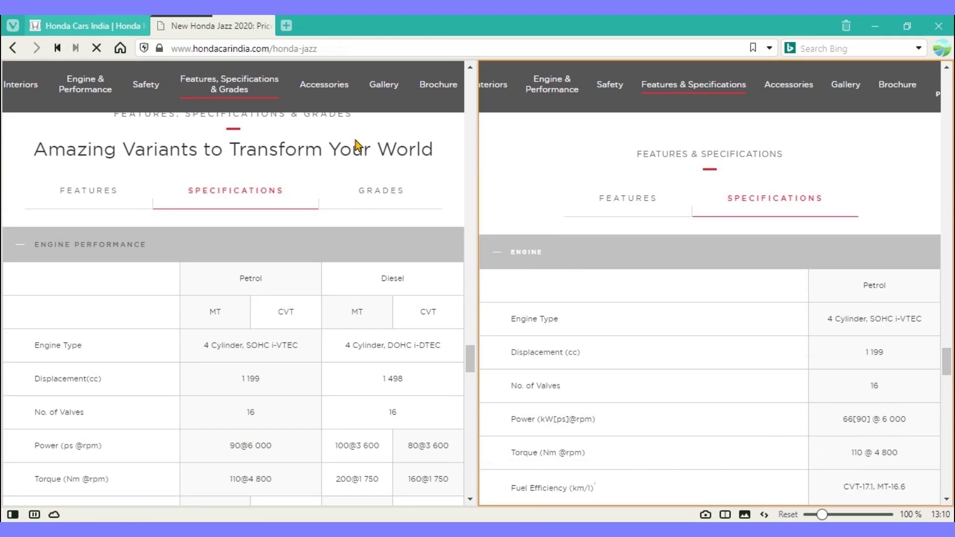
pyautogui.scroll(-3, 406, 301)
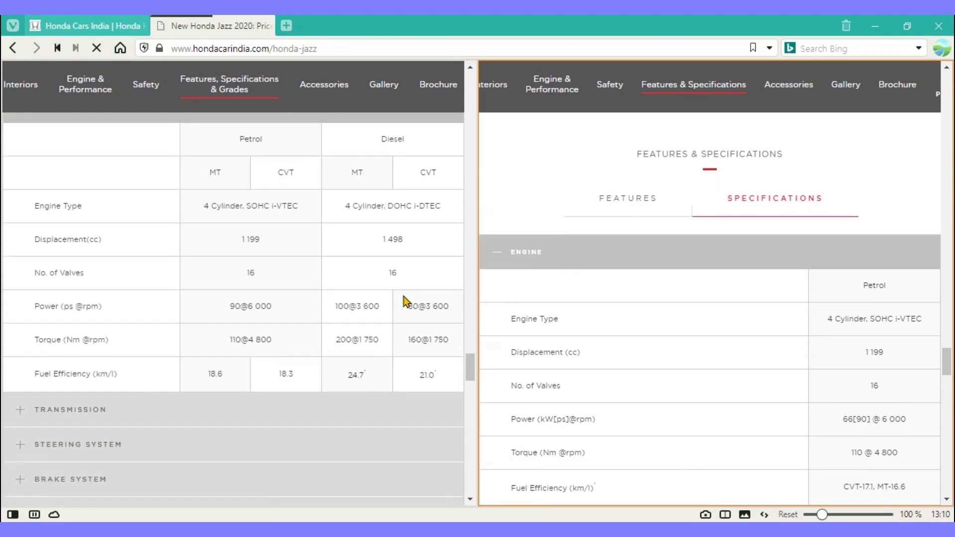
pyautogui.scroll(-4, 773, 283)
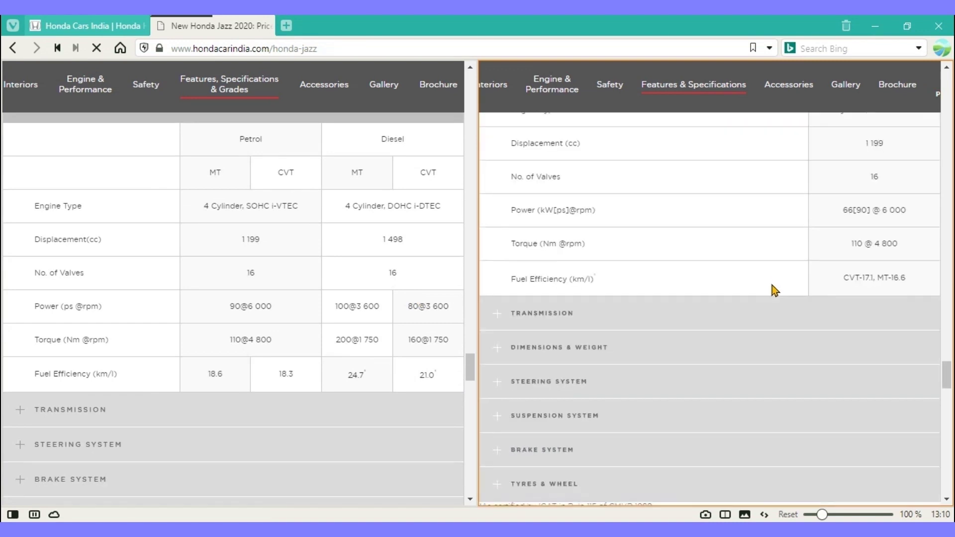
pyautogui.scroll(2, 773, 284)
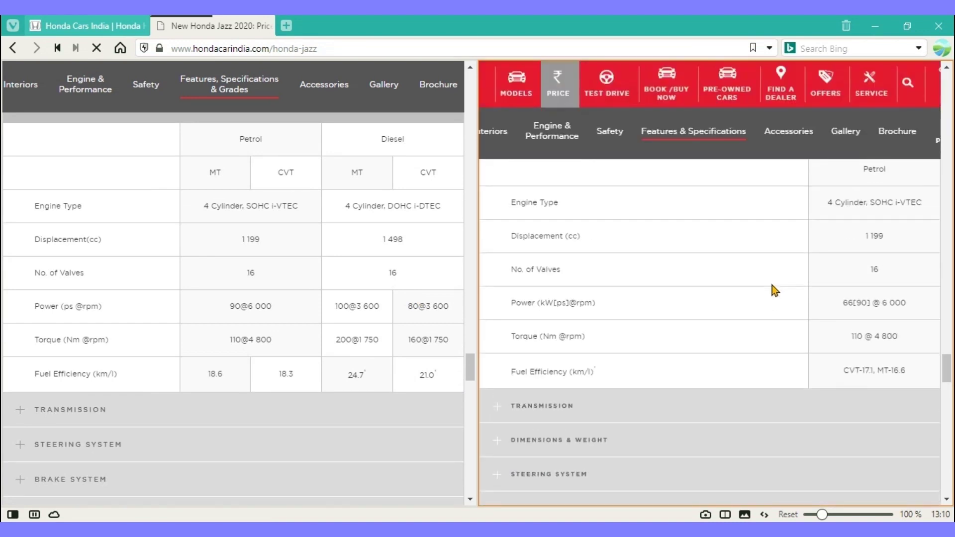
# Show the gallery sections of both car pages and look through the content around them
pyautogui.click(383, 84)
pyautogui.scroll(-2, 411, 287)
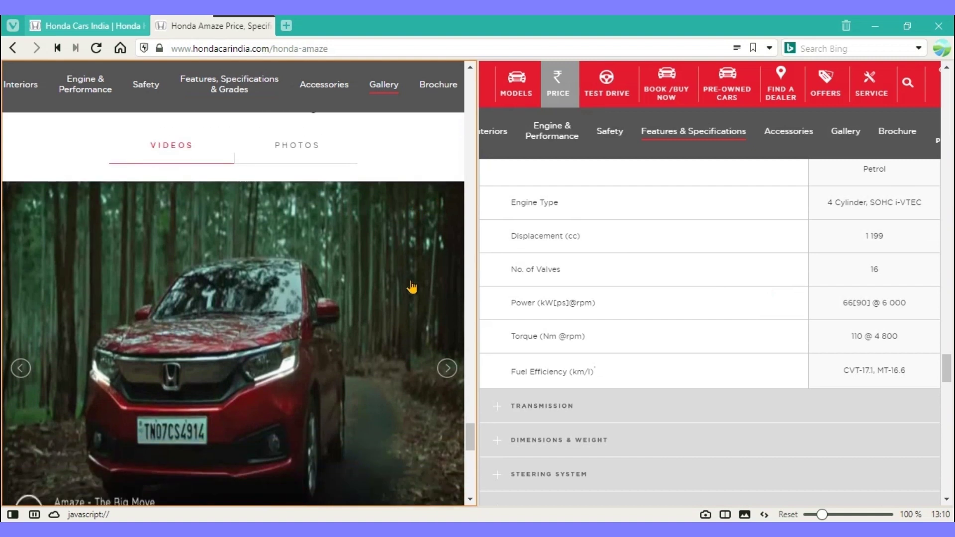
pyautogui.hotkey('alt', 'Left')
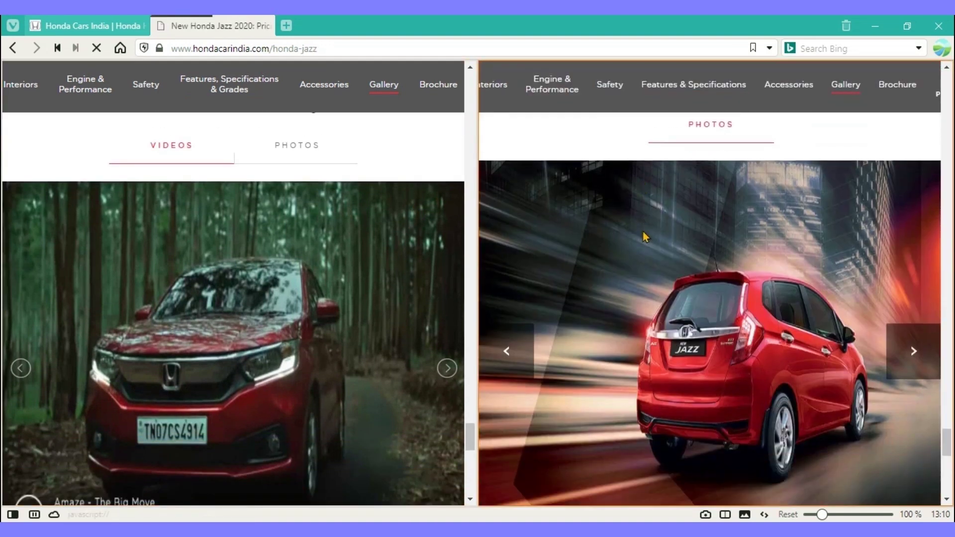
pyautogui.scroll(-7, 393, 302)
pyautogui.scroll(-6, 693, 302)
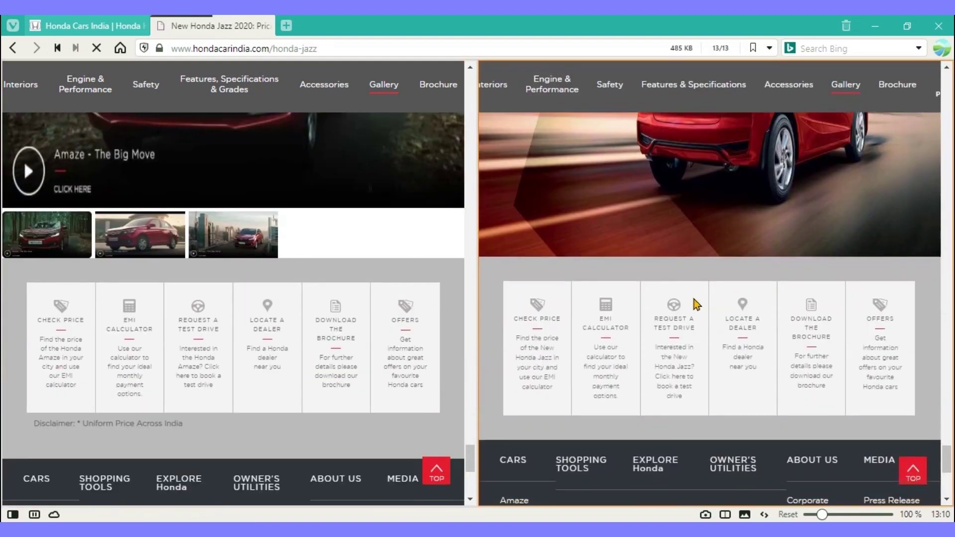
pyautogui.scroll(-3, 665, 422)
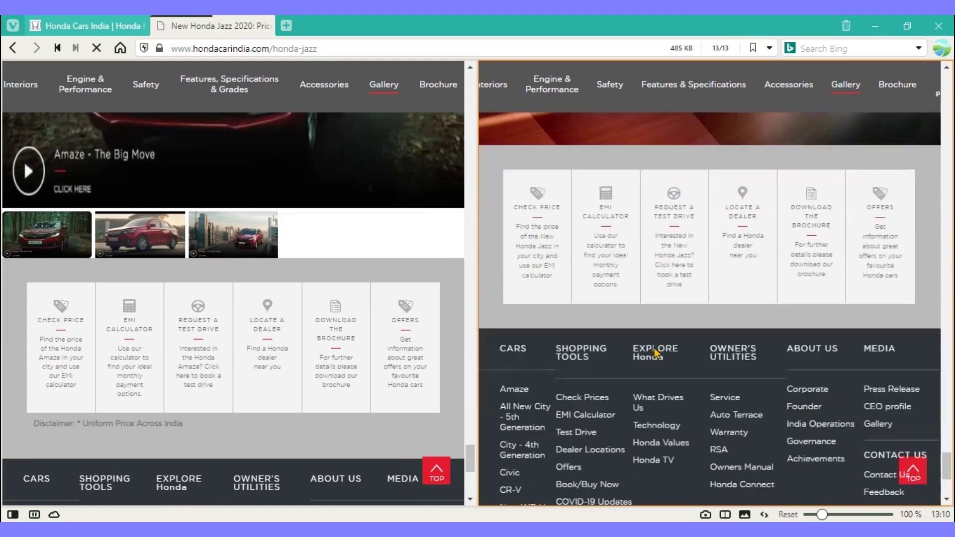
pyautogui.scroll(-3, 330, 299)
pyautogui.scroll(5, 334, 364)
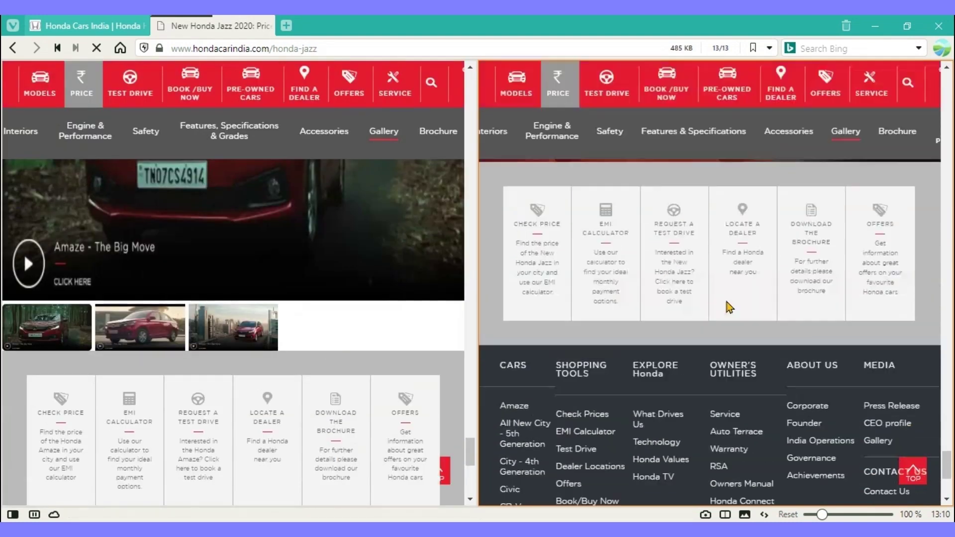
pyautogui.scroll(-5, 343, 299)
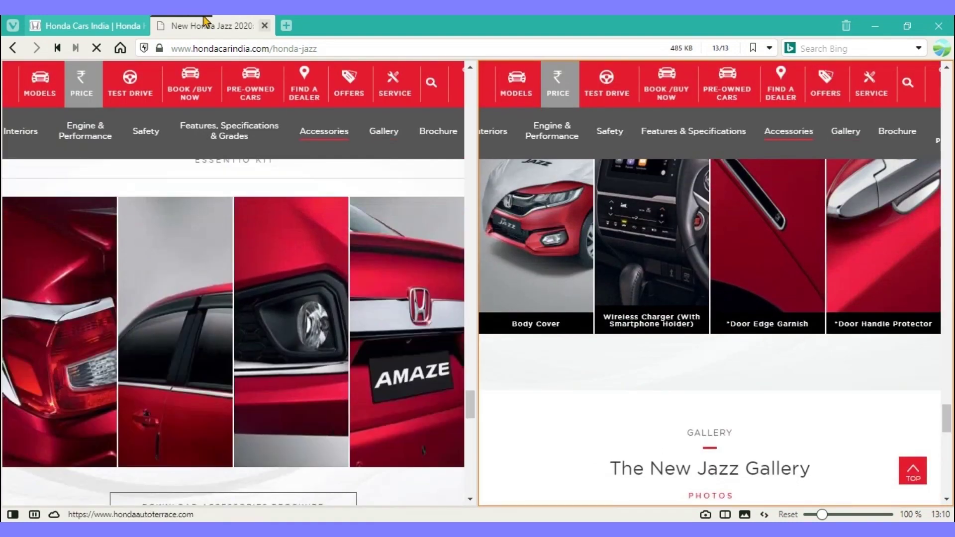
# Close the whole tab stack with the two Honda car pages
pyautogui.rightClick(181, 29)
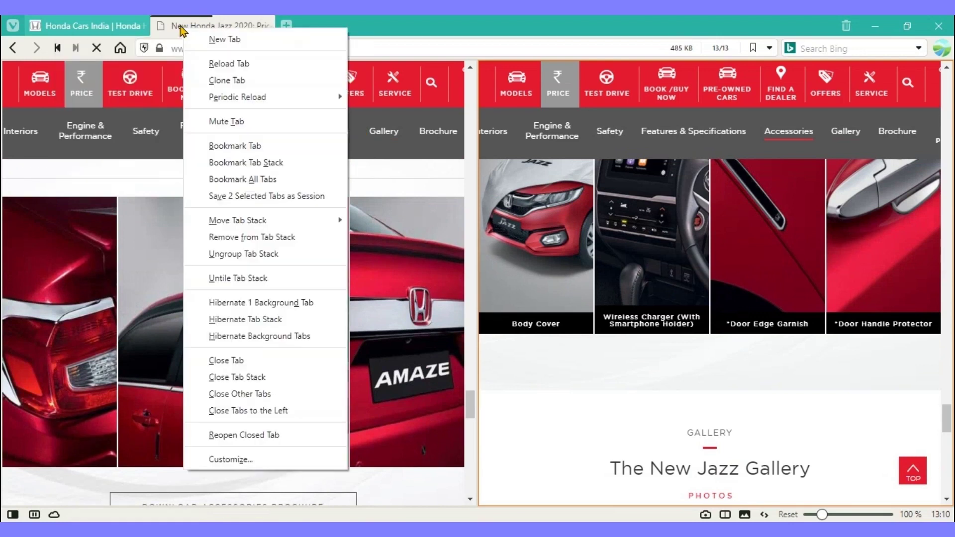
pyautogui.click(253, 378)
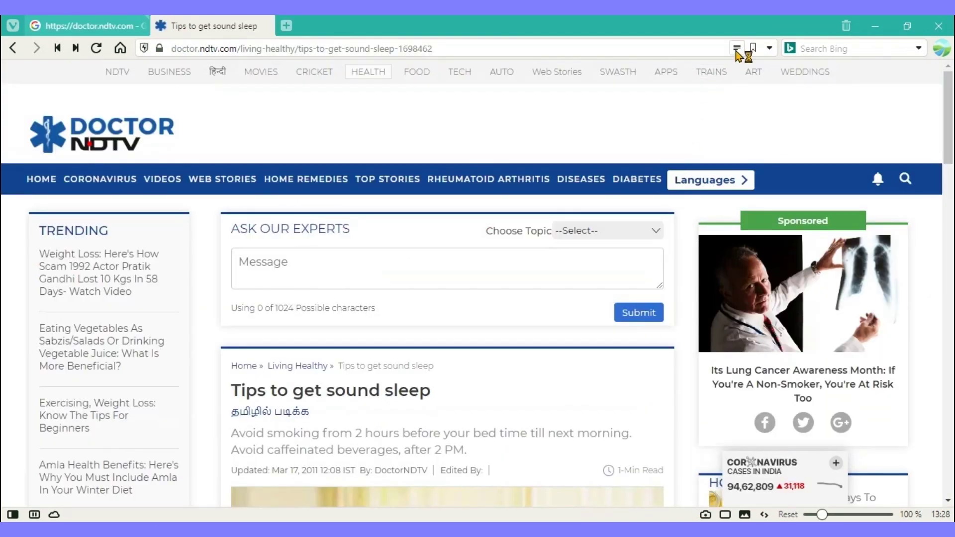
# Show the "Tips to get sound sleep" article in reader view and go to its numbered tips
pyautogui.click(736, 49)
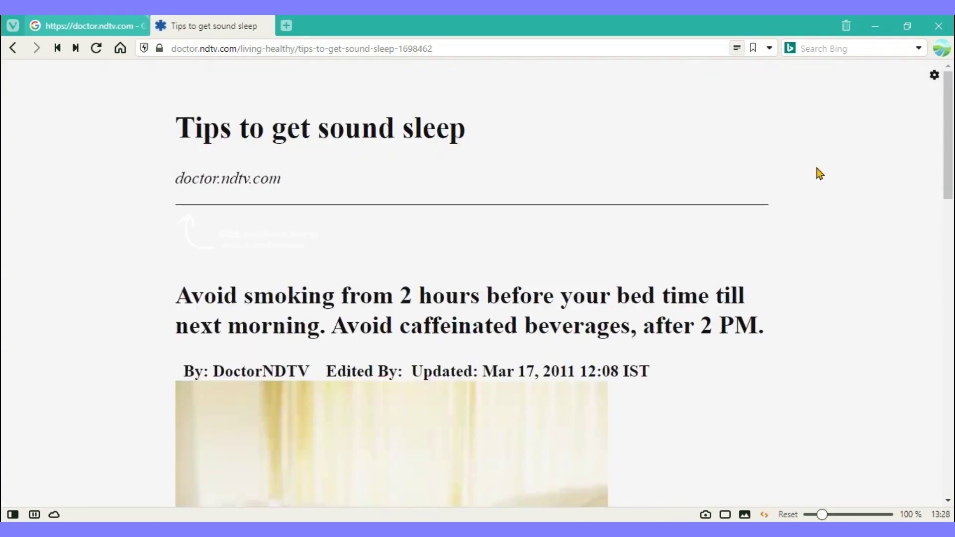
pyautogui.moveTo(950, 99)
pyautogui.mouseDown()
pyautogui.moveTo(950, 156)
pyautogui.moveTo(952, 114)
pyautogui.mouseUp()
pyautogui.scroll(-10, 951, 115)
# Increase the reader view text size by two steps and choose the dark background theme
pyautogui.click(935, 76)
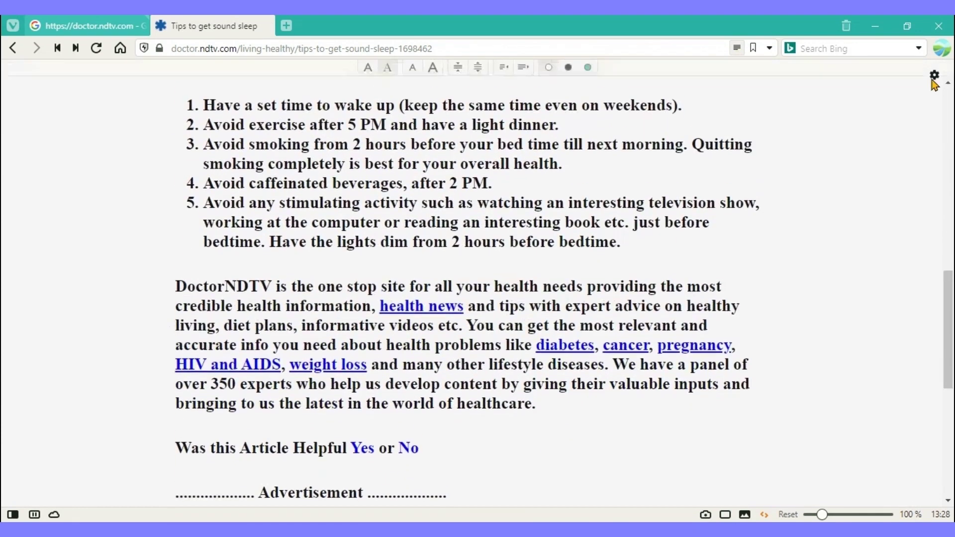
pyautogui.click(433, 74)
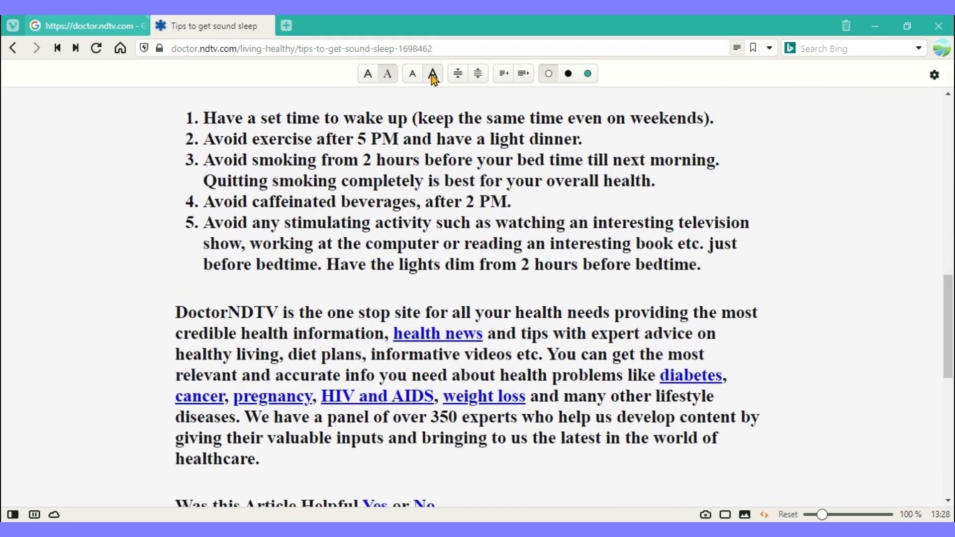
pyautogui.click(433, 74)
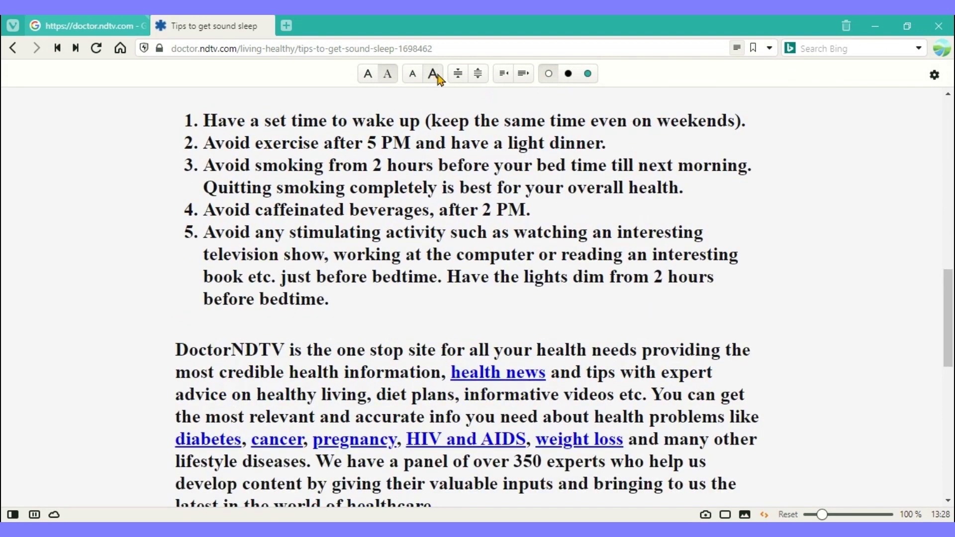
pyautogui.click(570, 74)
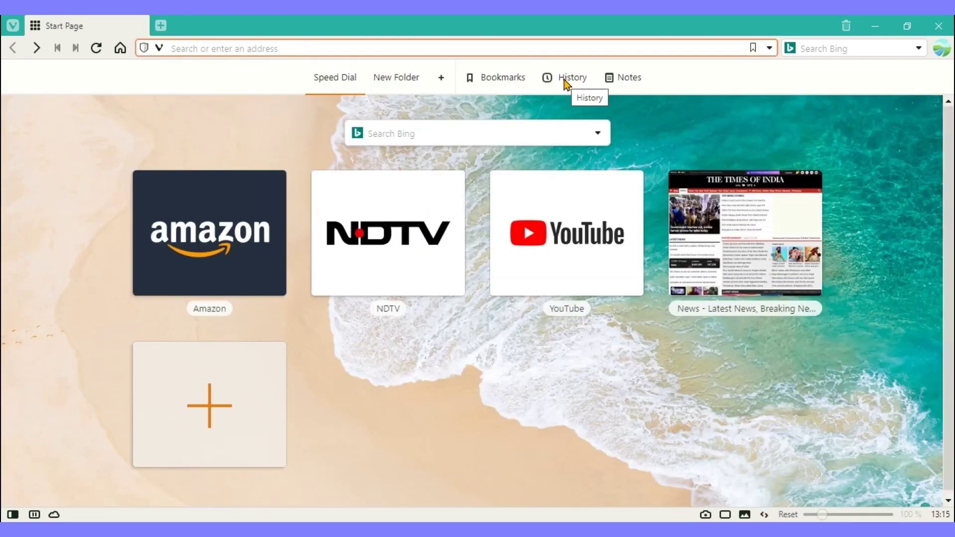
# Open the browsing history and look through its entries in the list and day views
pyautogui.click(566, 80)
pyautogui.moveTo(757, 364); pyautogui.dragTo(761, 477)
pyautogui.click(798, 74)
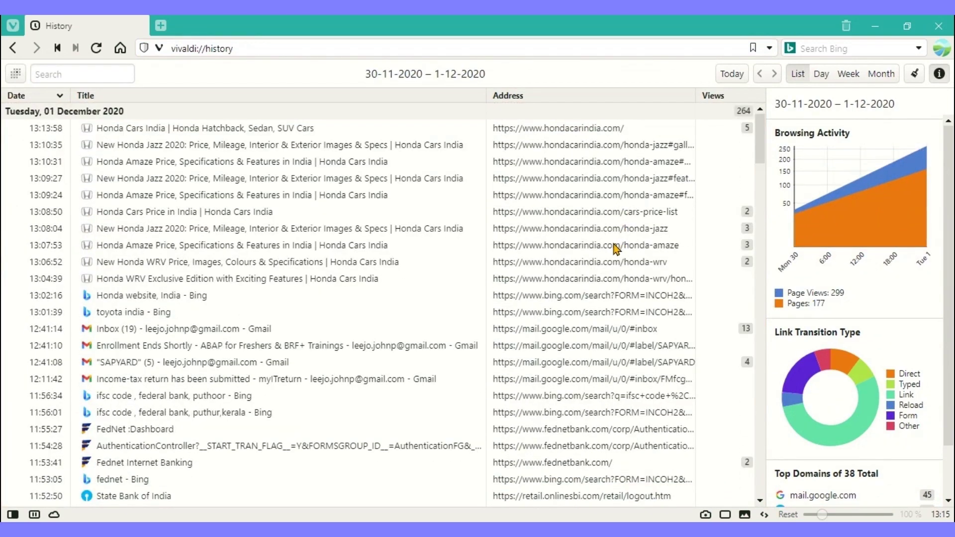
pyautogui.scroll(-5, 615, 258)
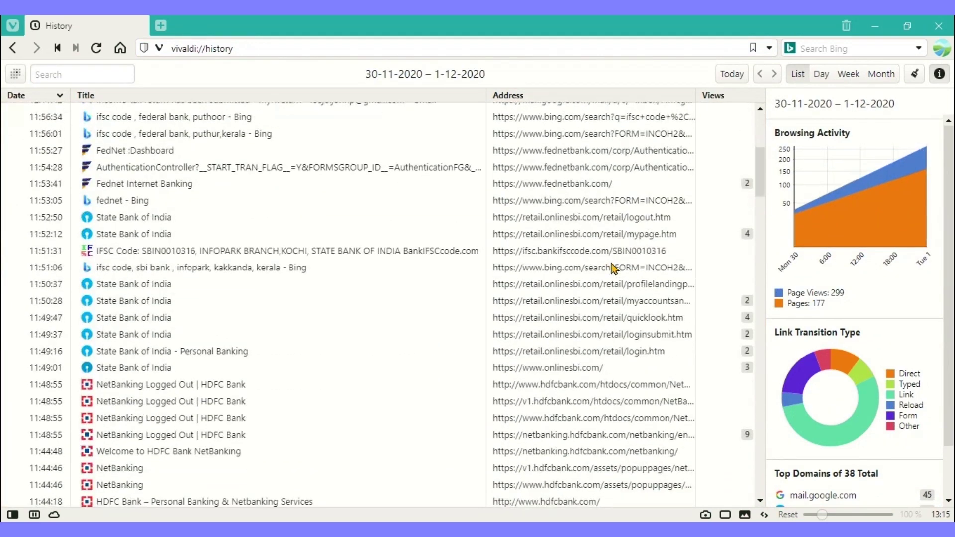
pyautogui.click(826, 79)
pyautogui.click(799, 80)
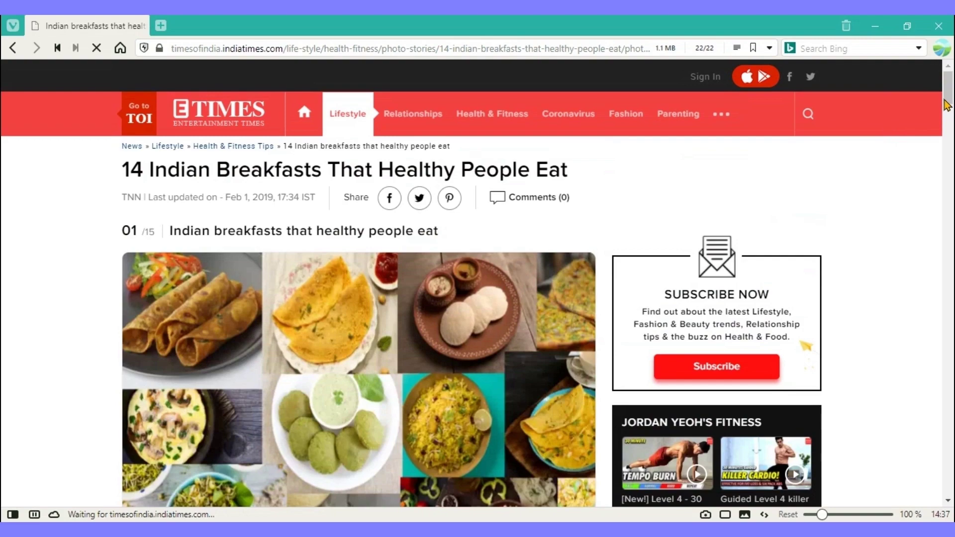
# Find the Paneer bhurji section in the article on 14 Indian breakfasts and select its heading text
pyautogui.moveTo(945, 100); pyautogui.dragTo(952, 294)
pyautogui.scroll(-15, 852, 284)
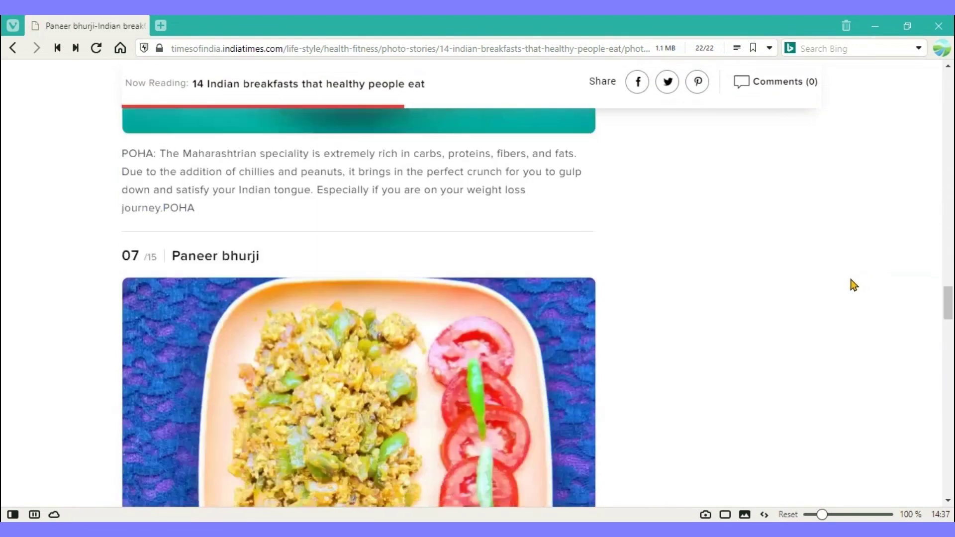
pyautogui.scroll(7, 719, 292)
pyautogui.moveTo(264, 261); pyautogui.dragTo(171, 261)
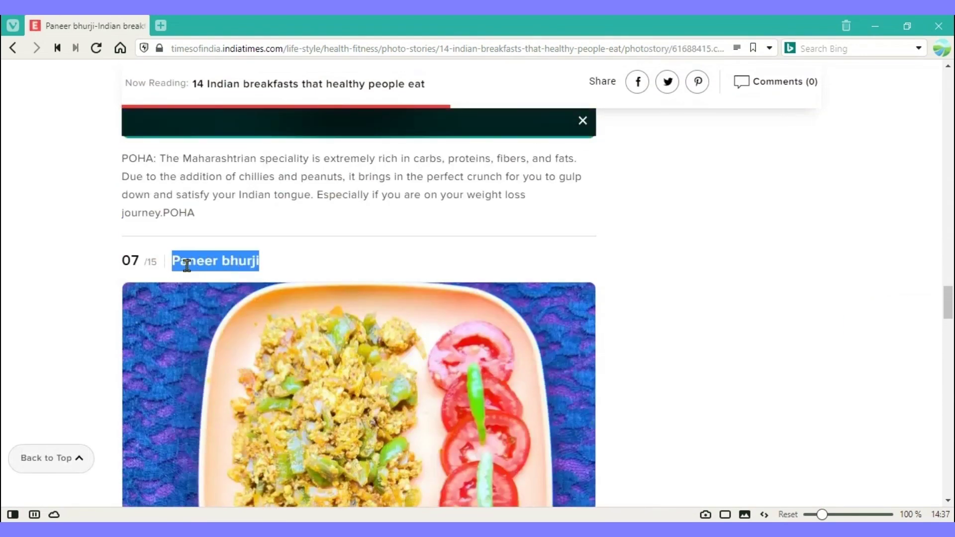
pyautogui.scroll(-4, 655, 277)
pyautogui.scroll(-1, 646, 300)
pyautogui.scroll(5, 646, 300)
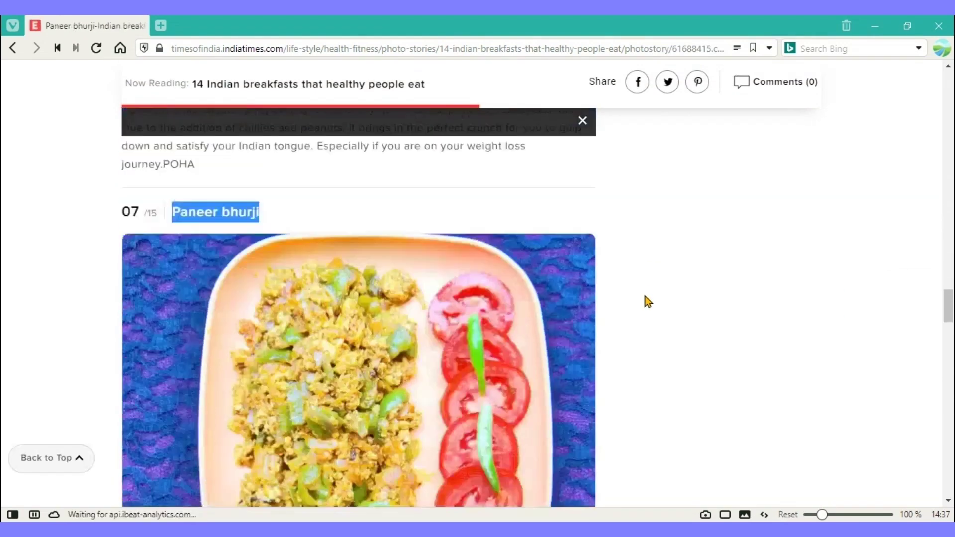
# Copy the descriptive paragraph of the Paneer bhurji section to a new note and dismiss the notification
pyautogui.click(807, 244)
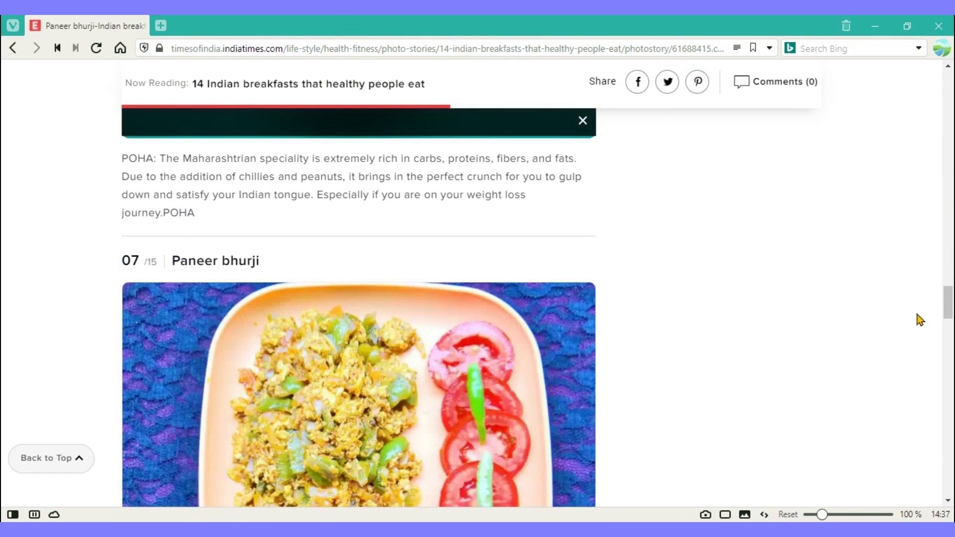
pyautogui.scroll(-5, 908, 330)
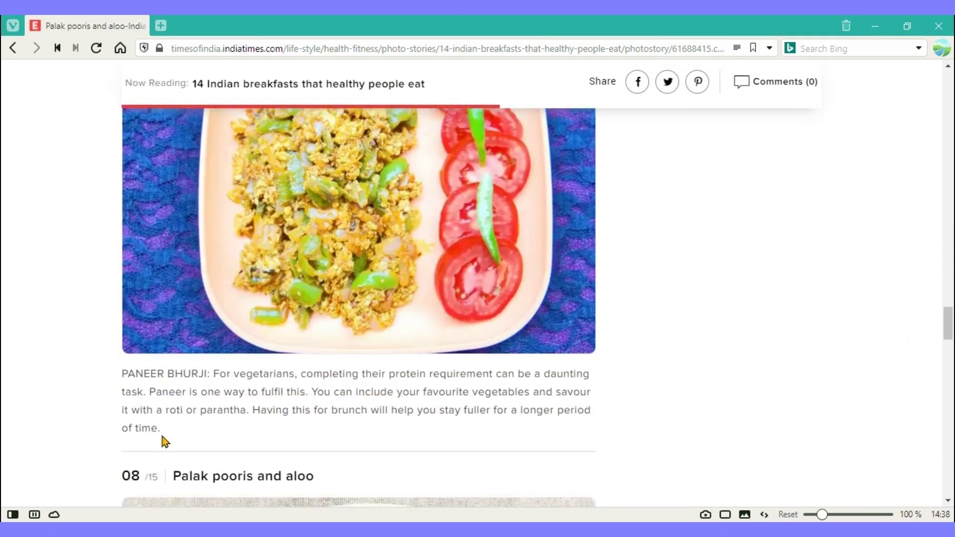
pyautogui.moveTo(163, 437); pyautogui.dragTo(101, 381)
pyautogui.click(721, 275)
pyautogui.scroll(-3, 721, 275)
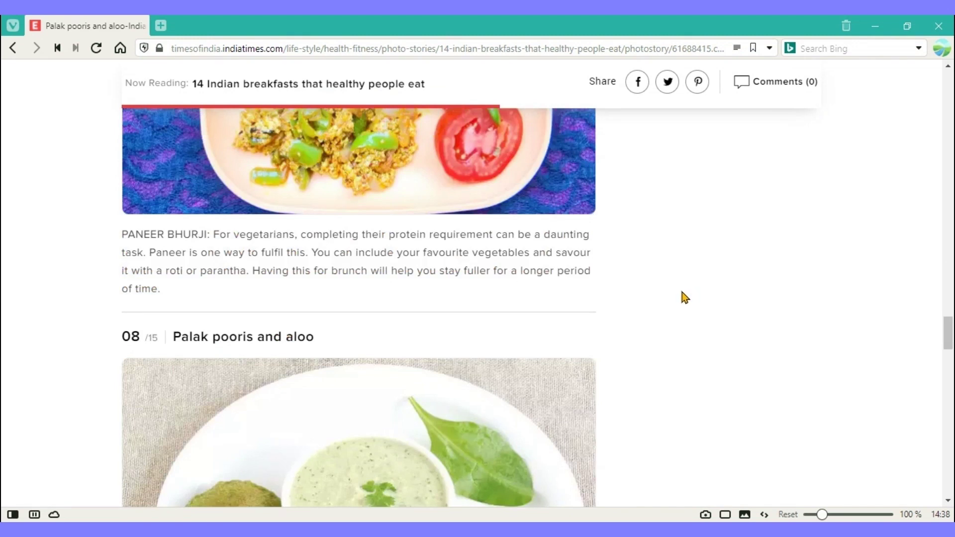
pyautogui.moveTo(172, 294); pyautogui.dragTo(100, 251)
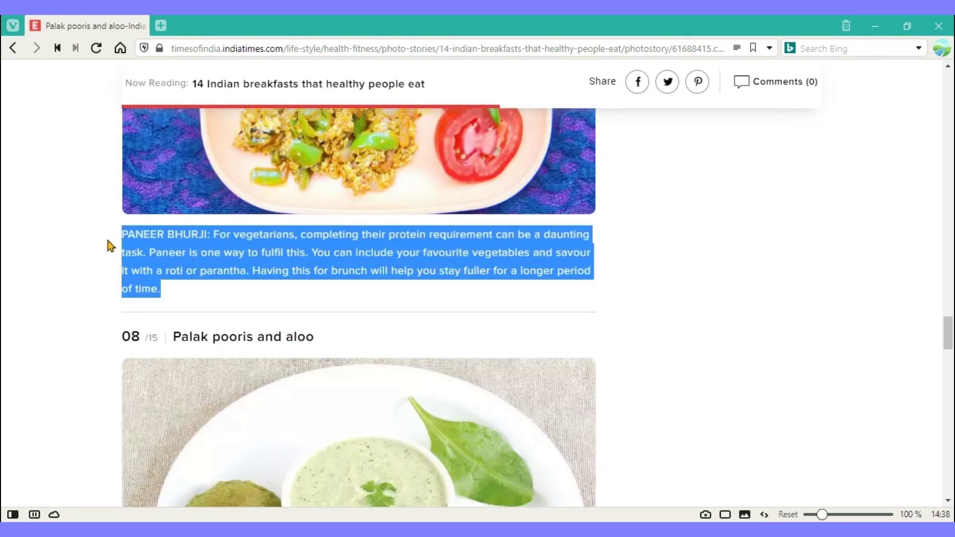
pyautogui.rightClick(493, 252)
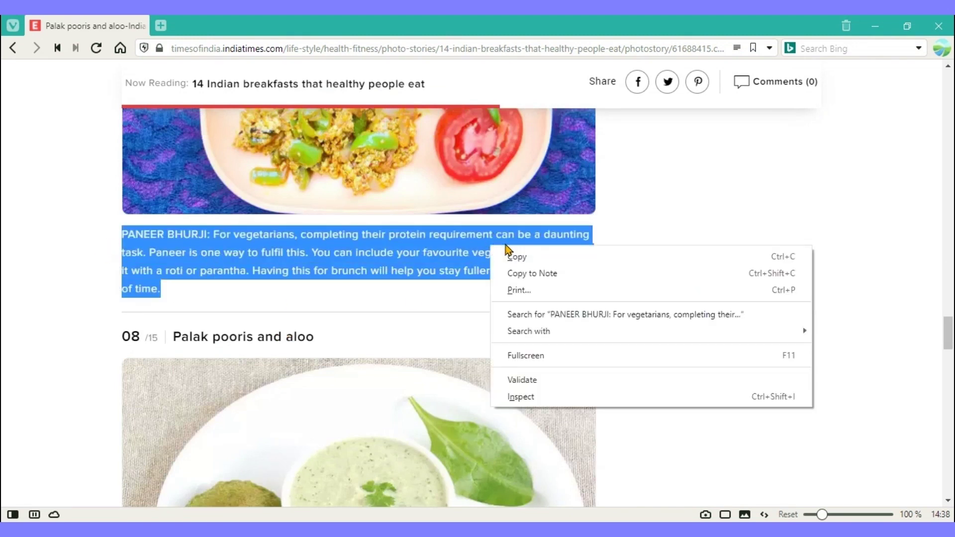
pyautogui.click(536, 276)
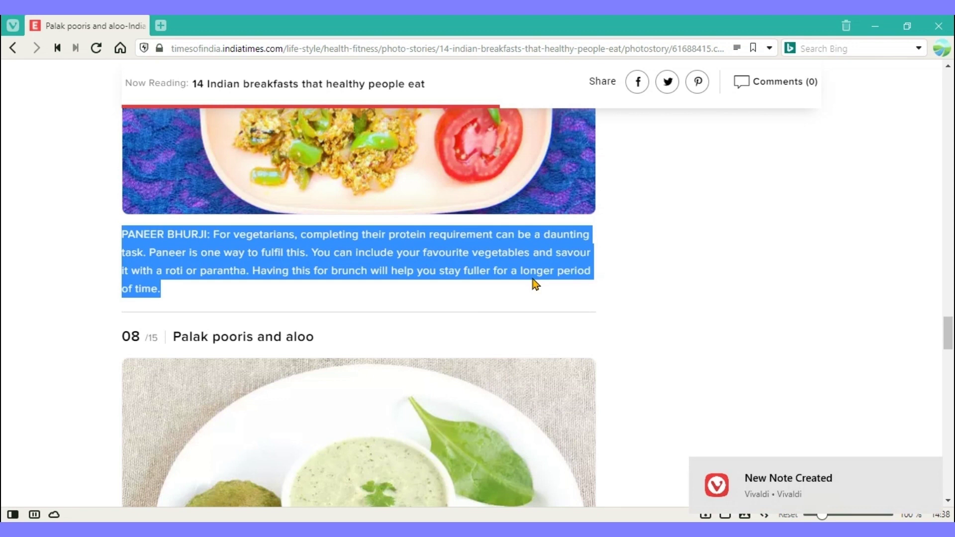
pyautogui.moveTo(791, 490)
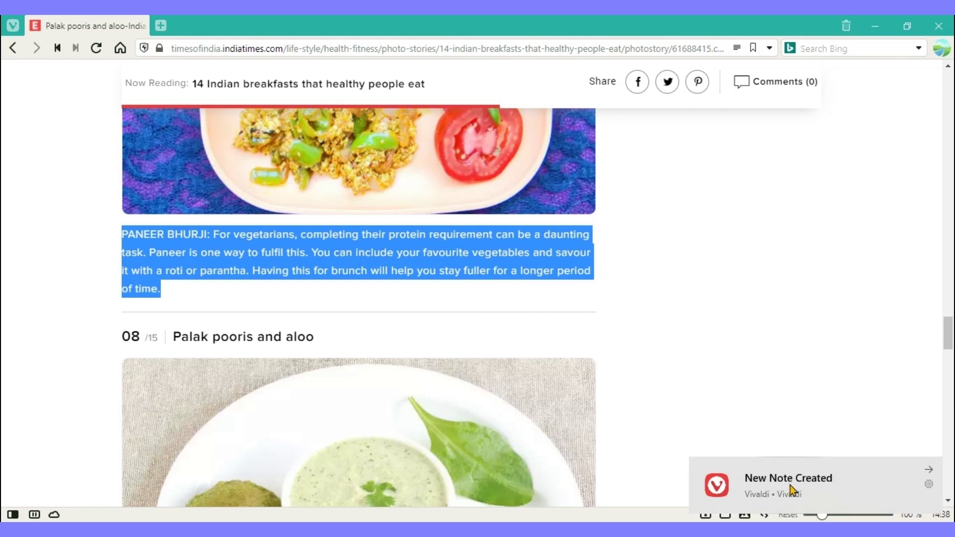
pyautogui.click(929, 470)
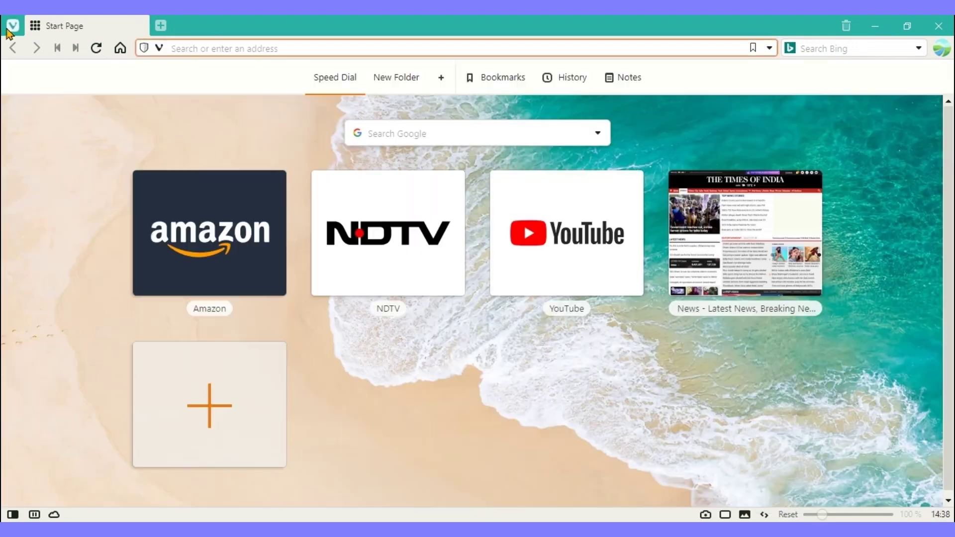
# Open the Paneer bhurji note in the notes manager, with its editor beside the note list and in text mode
pyautogui.click(8, 31)
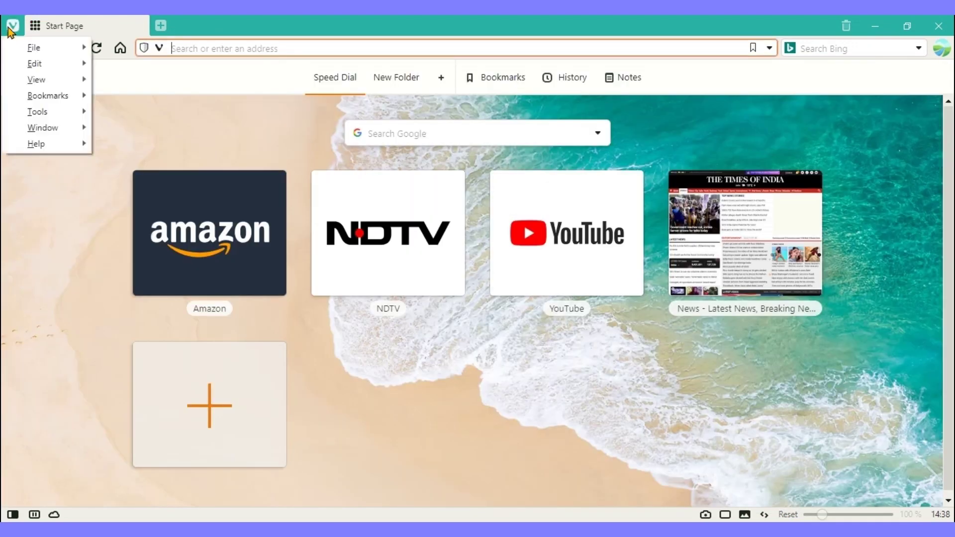
pyautogui.moveTo(38, 116)
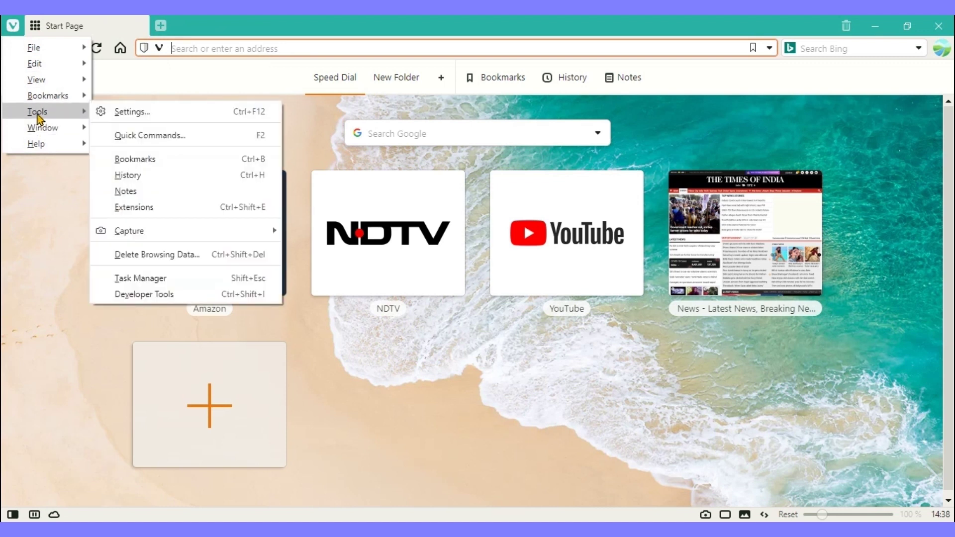
pyautogui.click(161, 192)
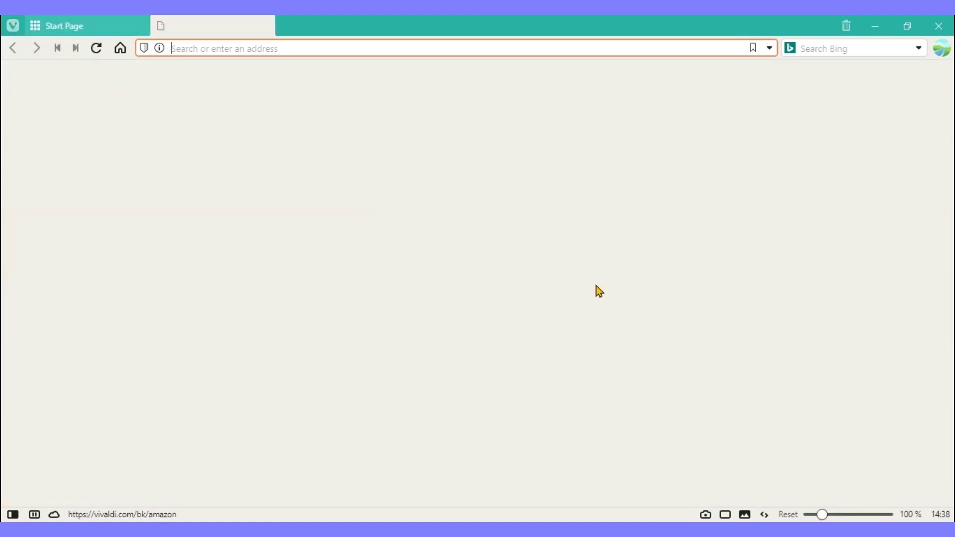
pyautogui.click(429, 196)
pyautogui.click(108, 112)
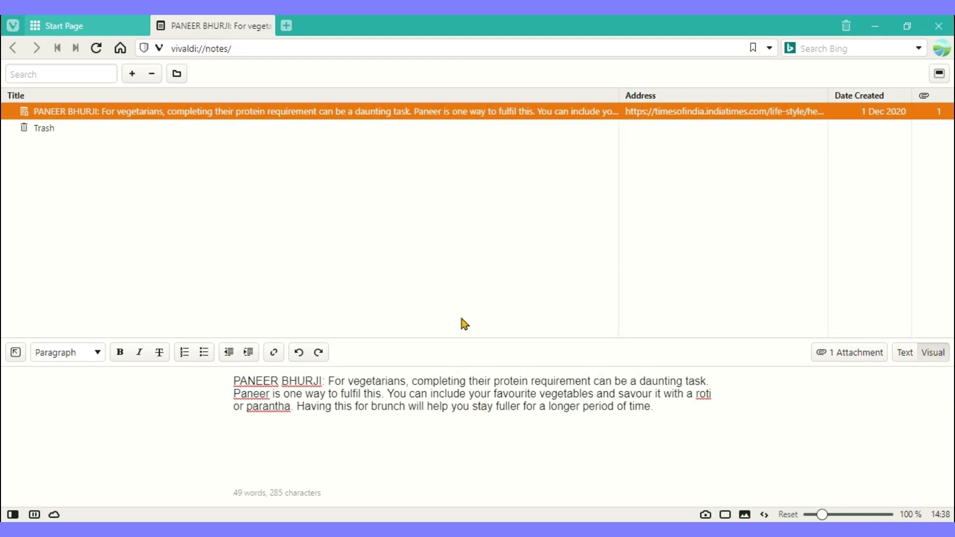
pyautogui.click(939, 76)
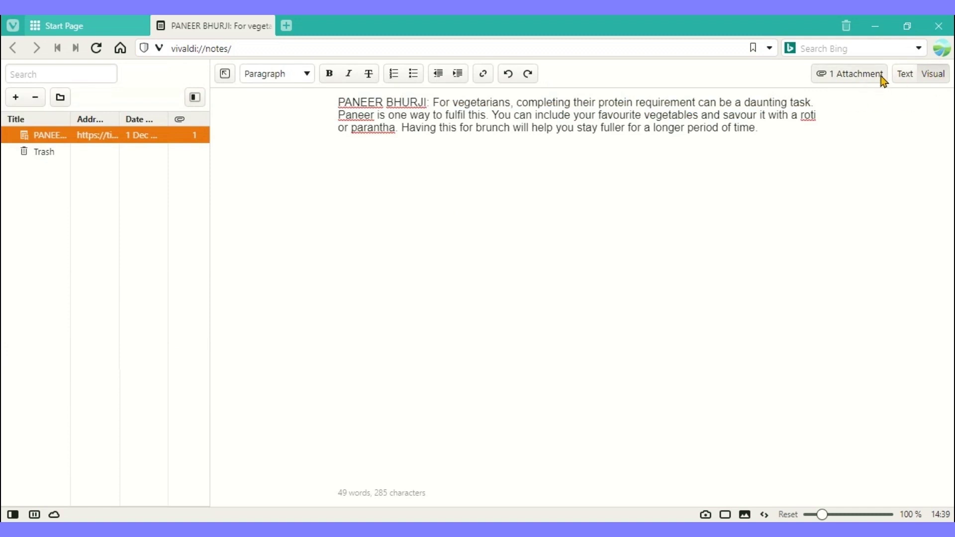
pyautogui.click(905, 75)
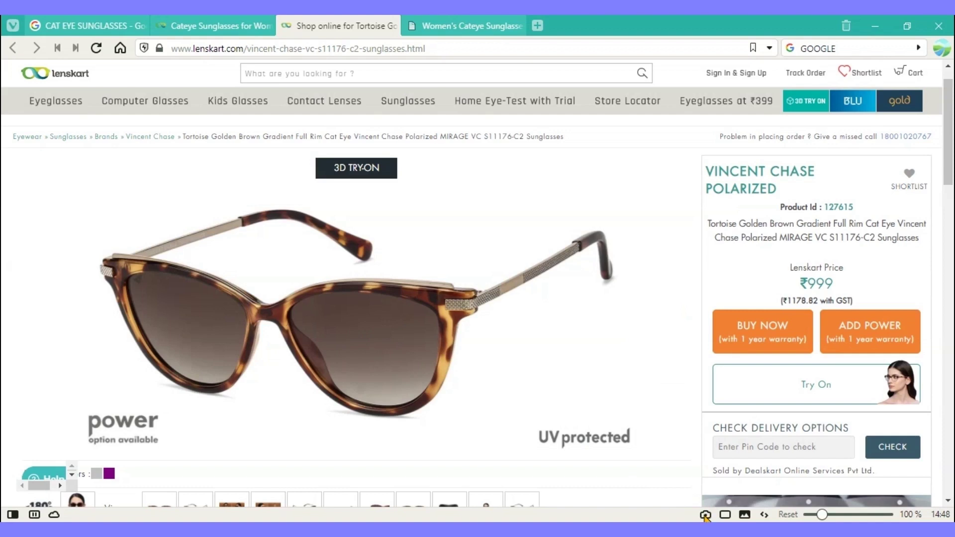
# Set the page capture on the Lenskart sunglasses page to a selection, with PNG as the format
pyautogui.click(705, 515)
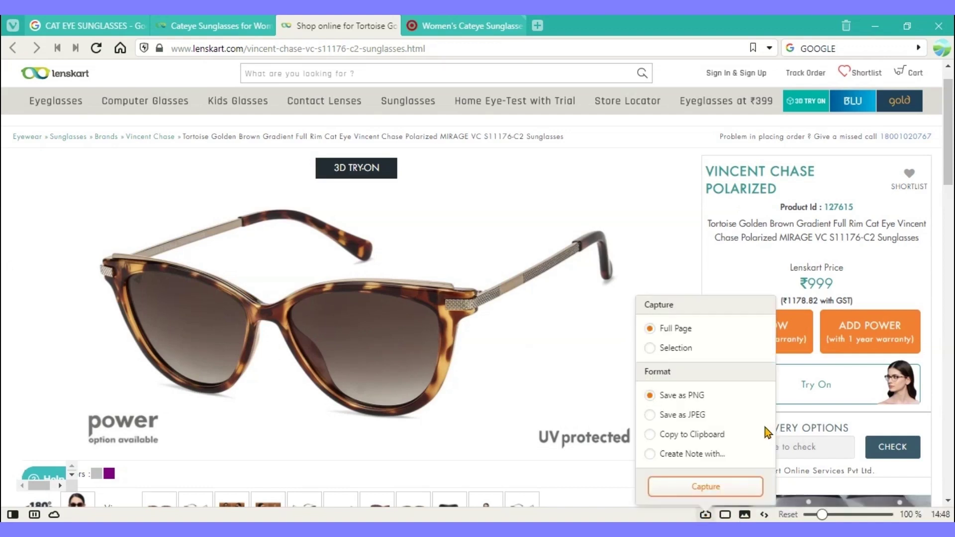
pyautogui.click(651, 348)
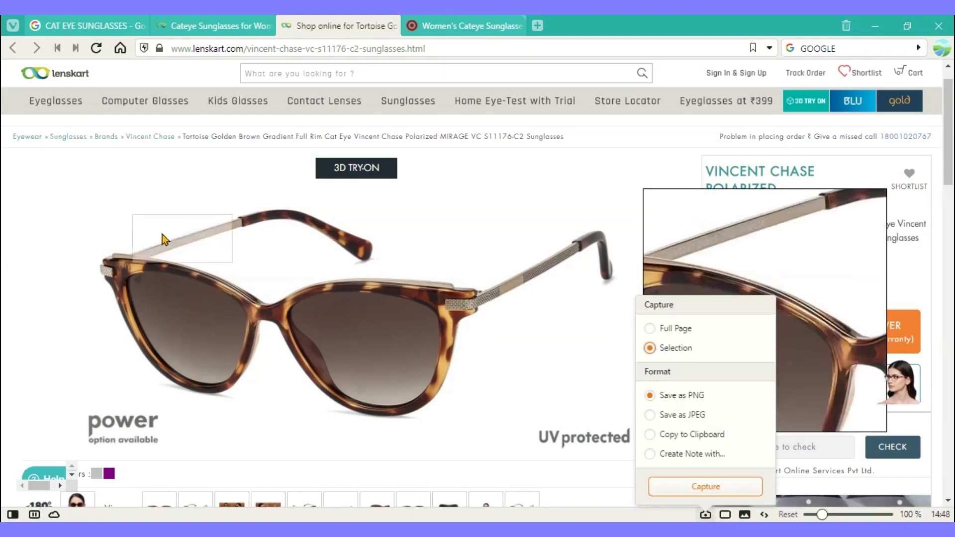
pyautogui.press('Return')
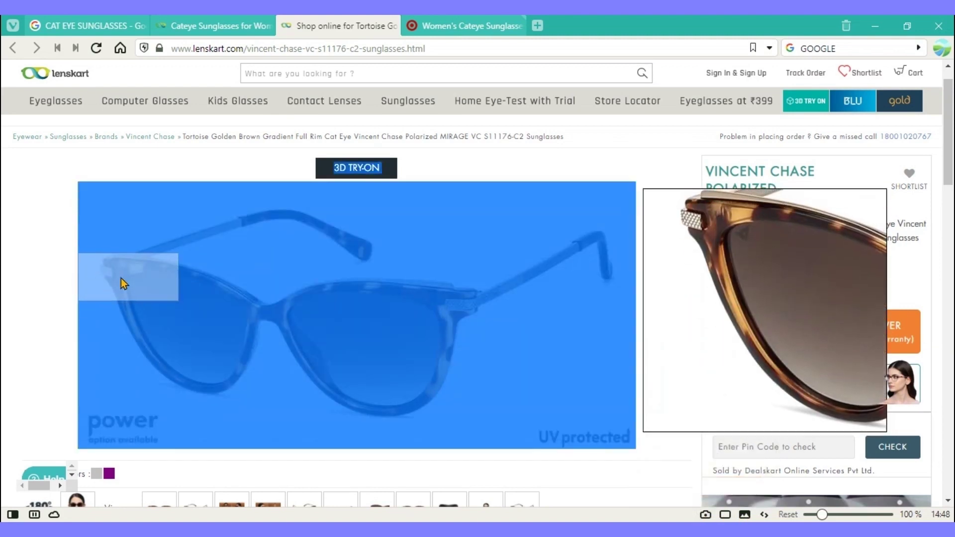
# Copy the highlighted sunglasses image area and also copy the selection to a note
pyautogui.rightClick(512, 280)
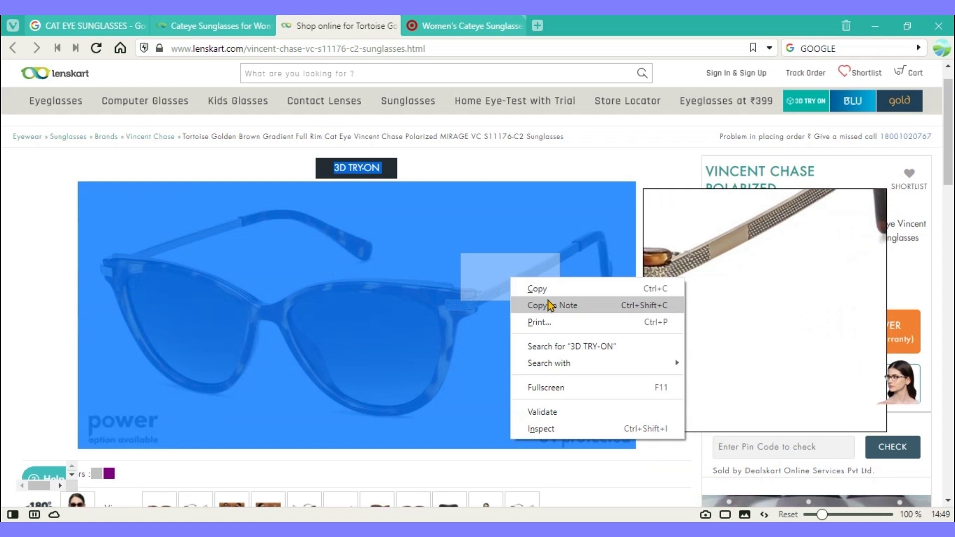
pyautogui.click(535, 289)
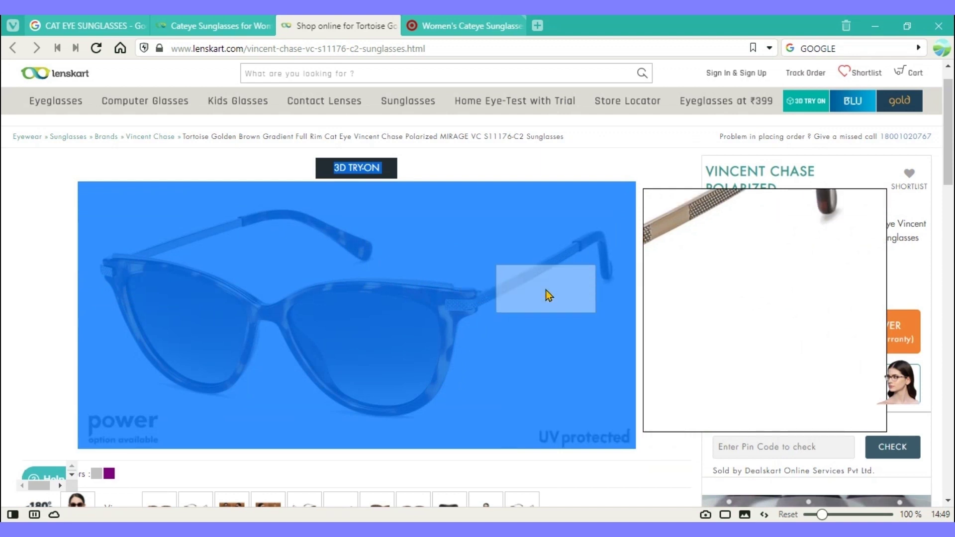
pyautogui.rightClick(402, 242)
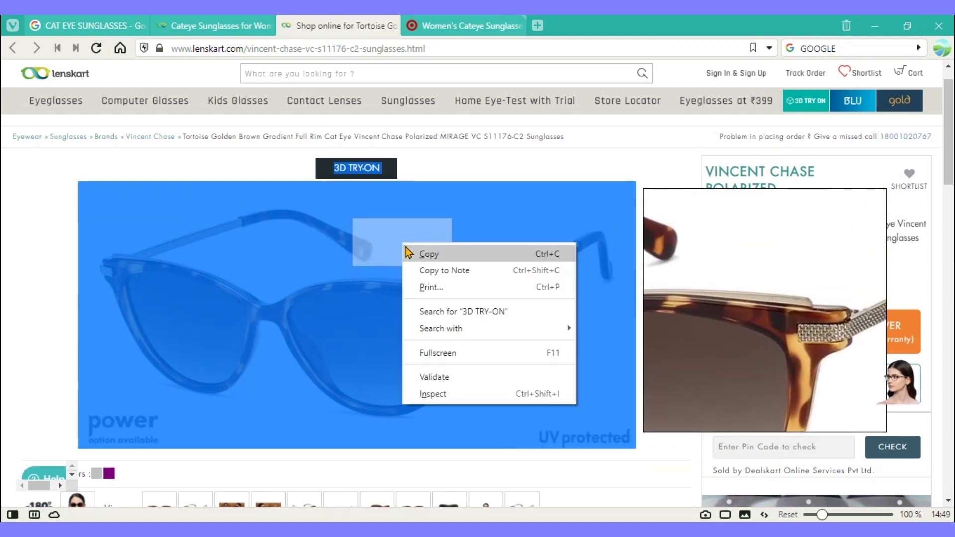
pyautogui.click(437, 273)
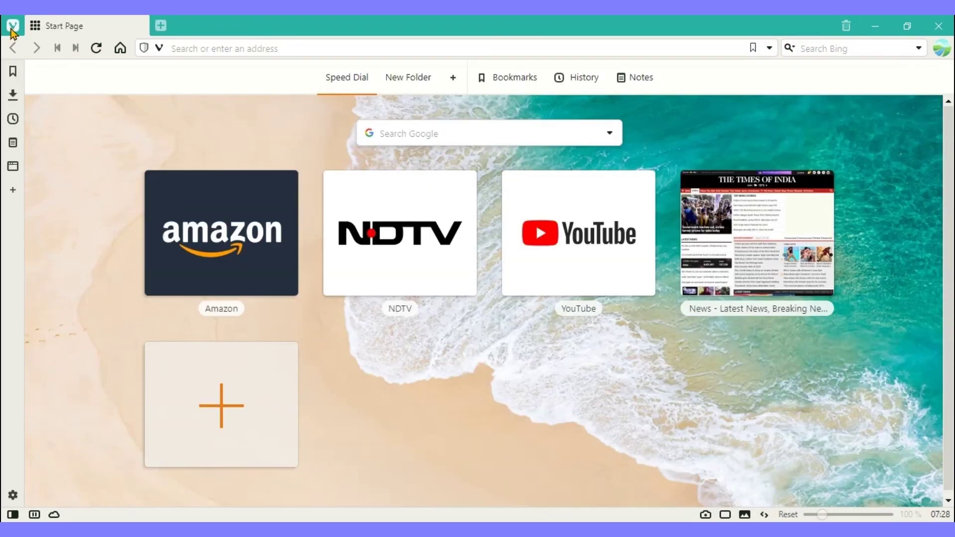
# Switch the main menu to its horizontal layout and look through its View, Tools and Window entries
pyautogui.click(12, 30)
pyautogui.moveTo(35, 79)
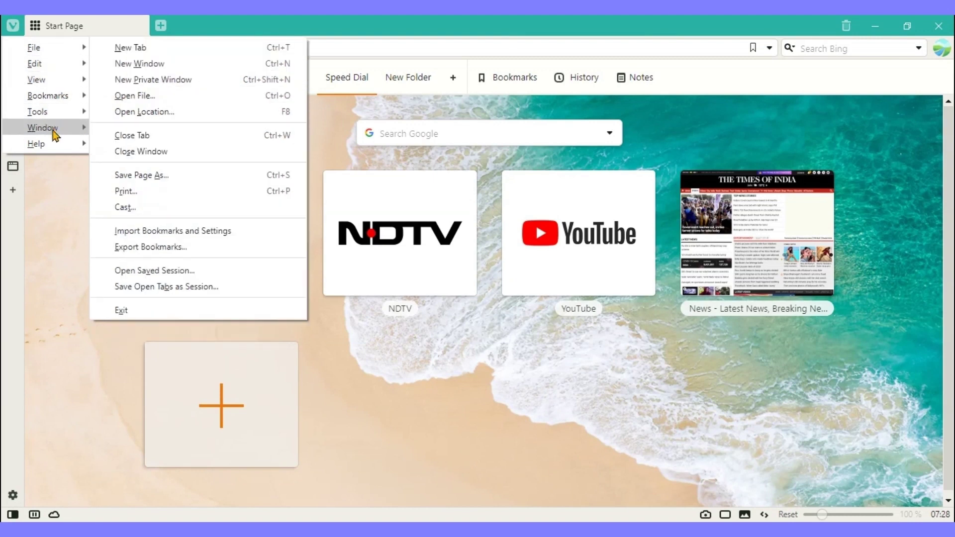
pyautogui.click(154, 81)
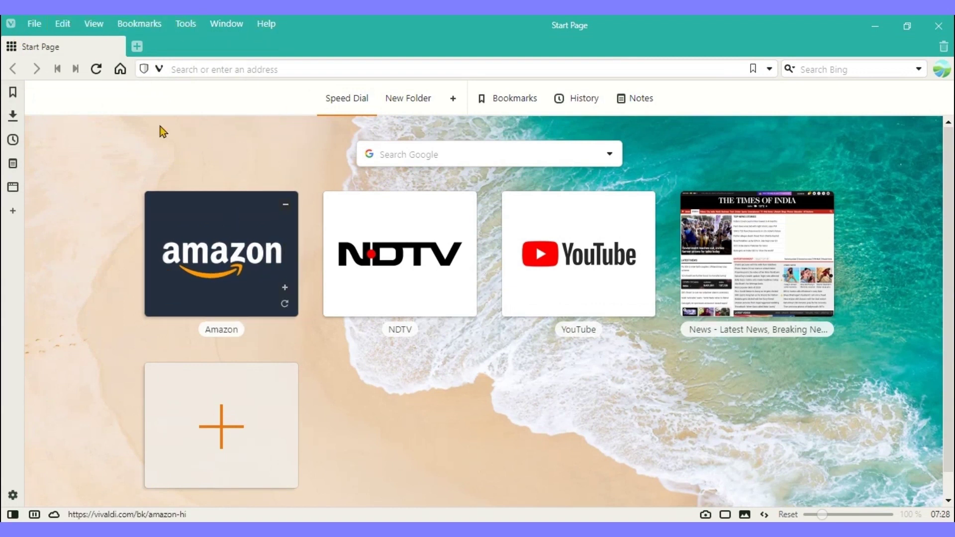
pyautogui.click(96, 28)
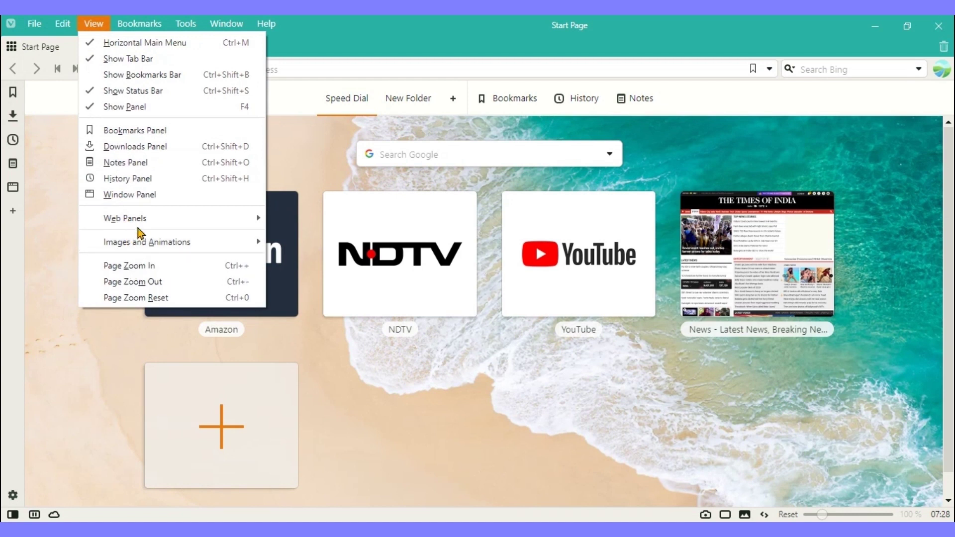
pyautogui.moveTo(172, 31)
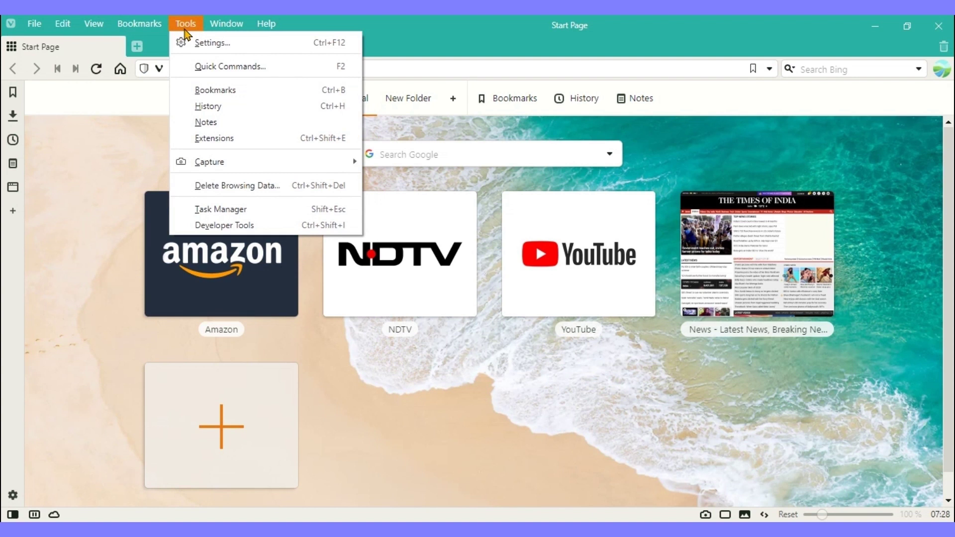
pyautogui.moveTo(236, 26)
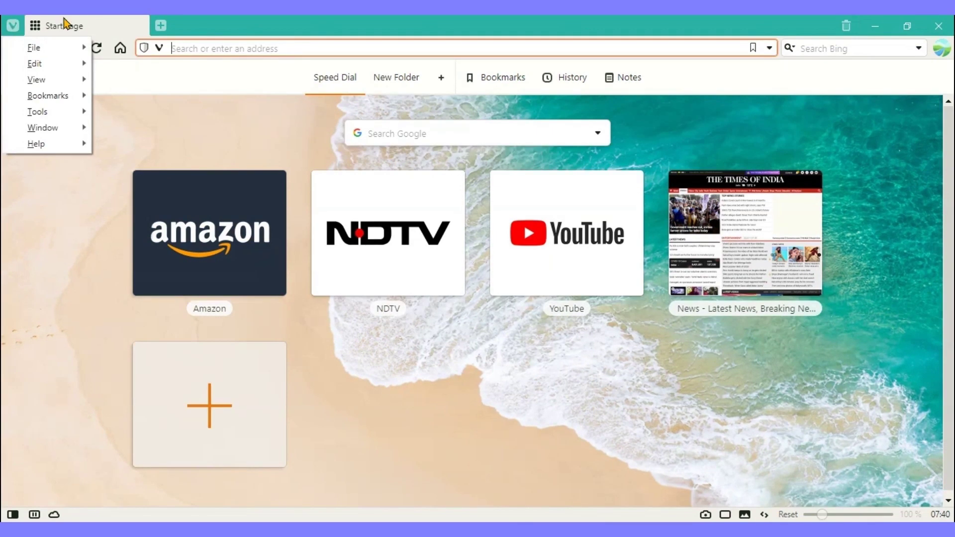
# Show the browser's side panel with the bookmarks list on the start page
pyautogui.moveTo(38, 79)
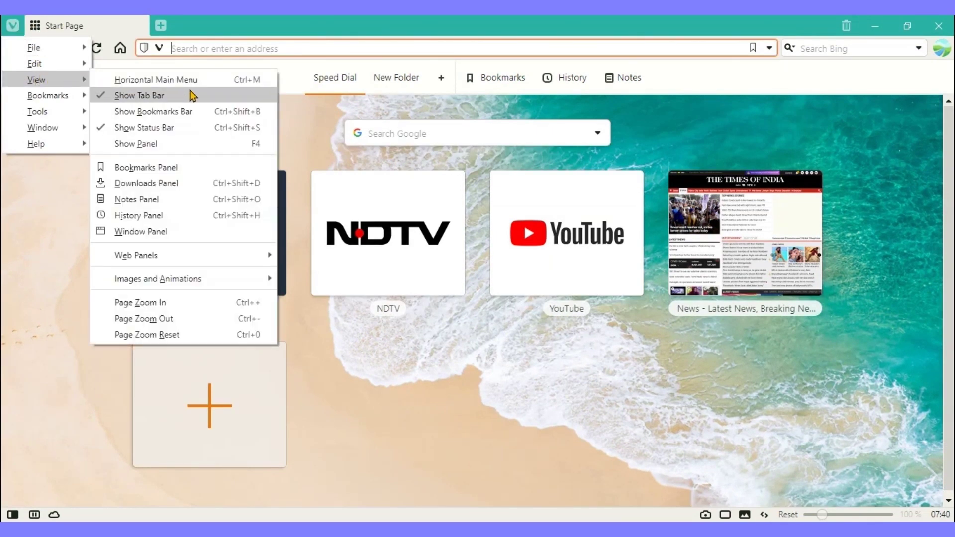
pyautogui.click(176, 146)
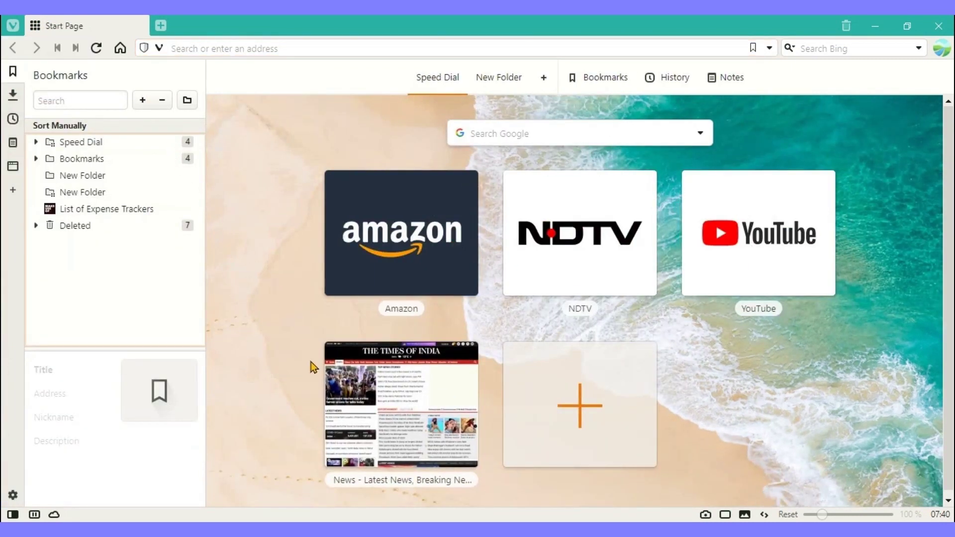
pyautogui.scroll(-1, 249, 369)
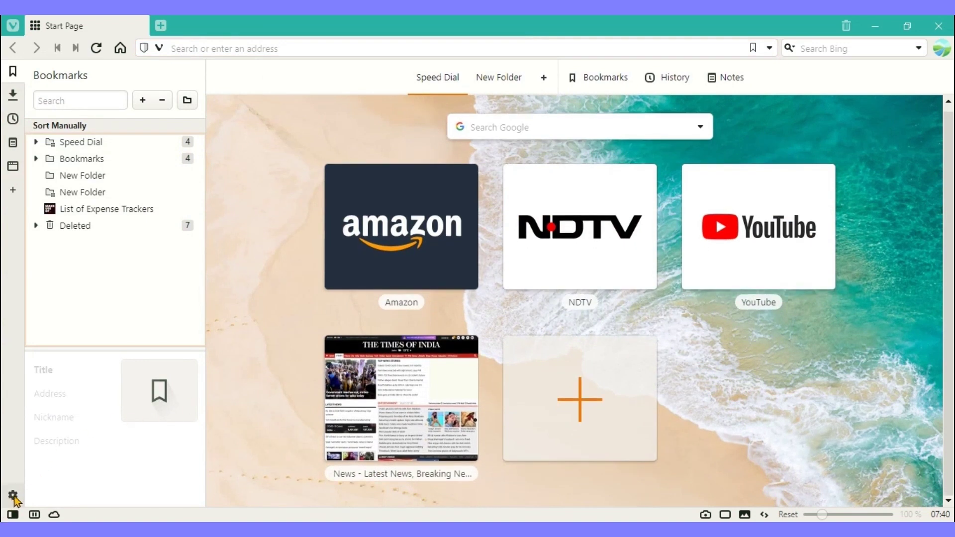
# Set the user interface language to English (US) in the general settings and save the new language
pyautogui.click(11, 498)
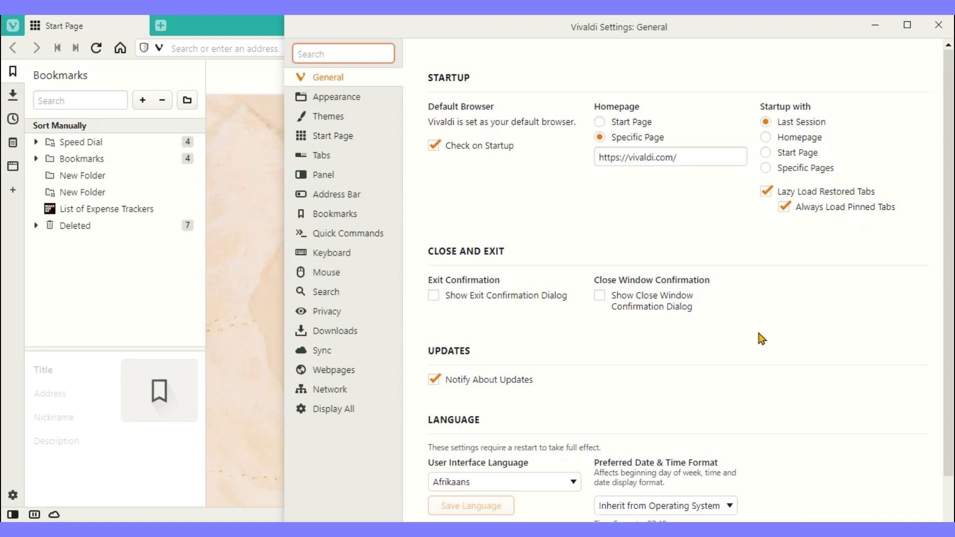
pyautogui.scroll(-1, 762, 339)
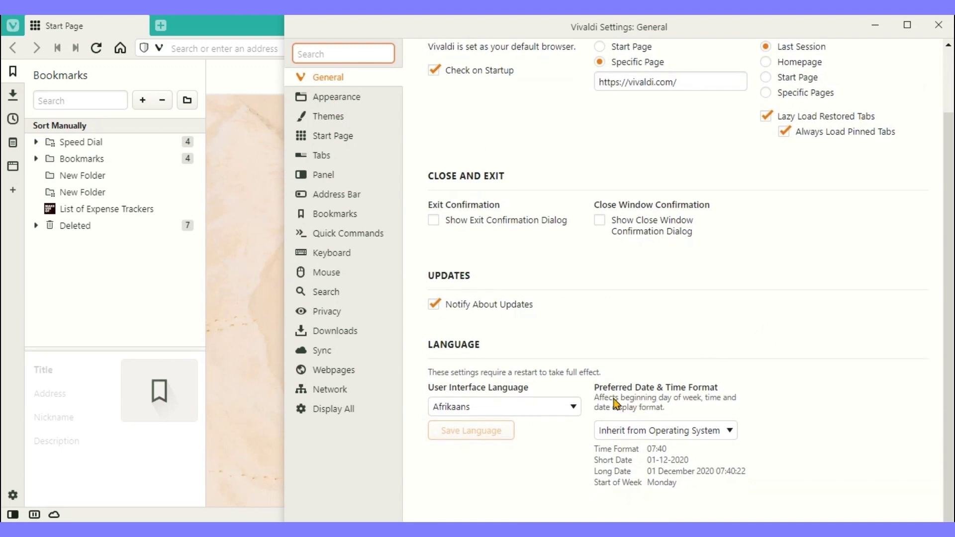
pyautogui.click(576, 411)
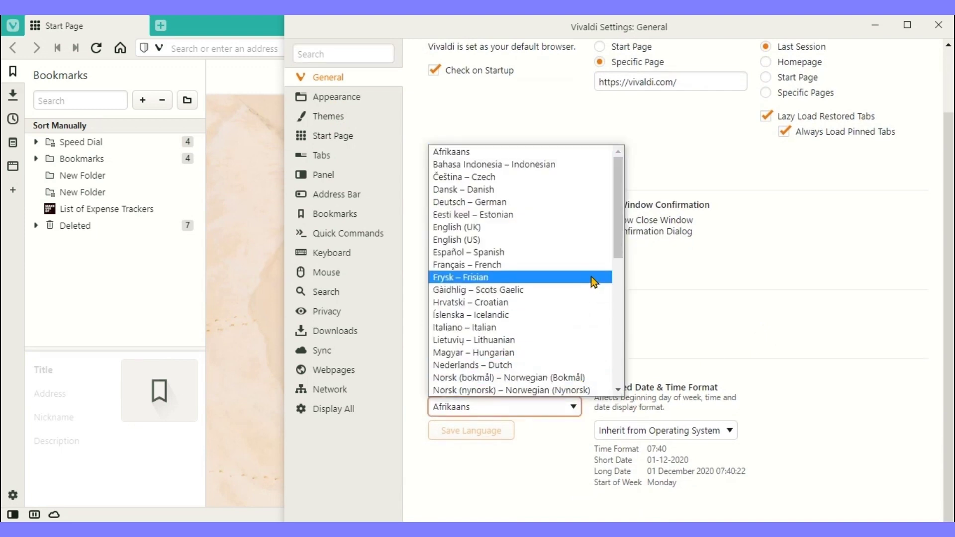
pyautogui.click(496, 243)
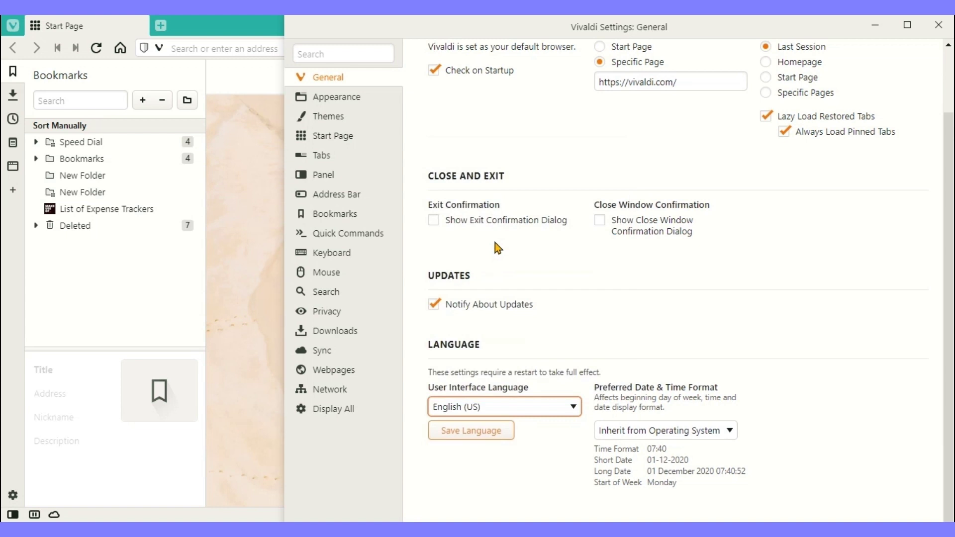
pyautogui.click(480, 441)
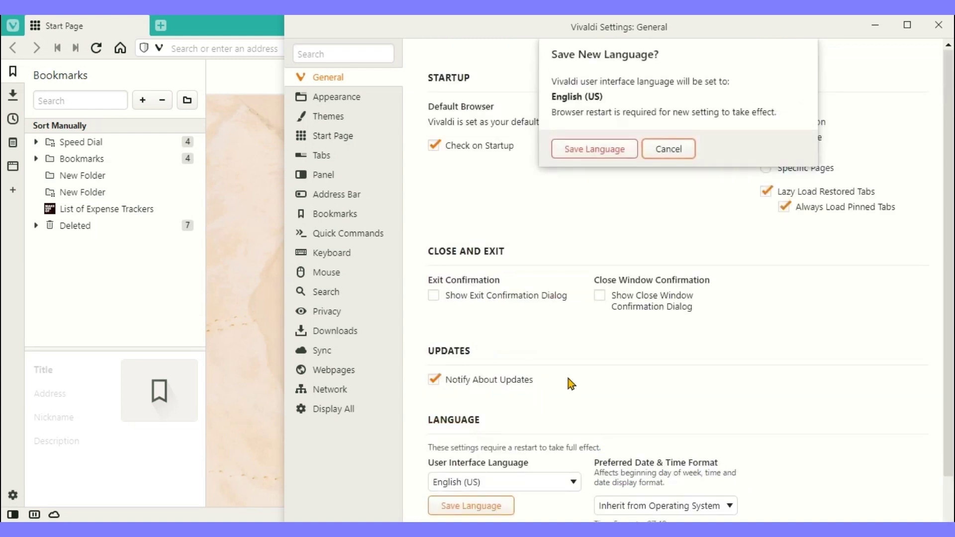
pyautogui.click(608, 151)
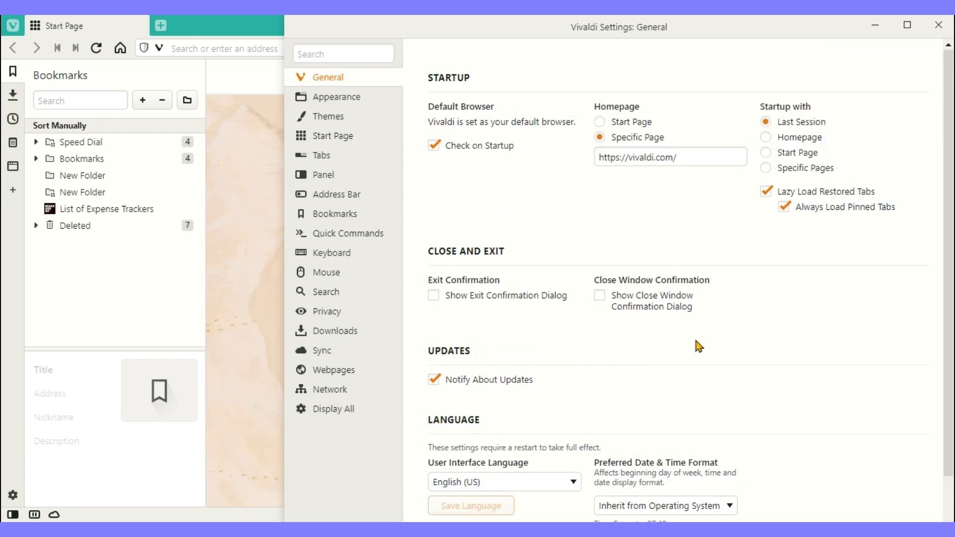
# Check the available choices for the preferred date and time format in the general language settings, keeping Inherit from Operating System
pyautogui.scroll(-2, 700, 347)
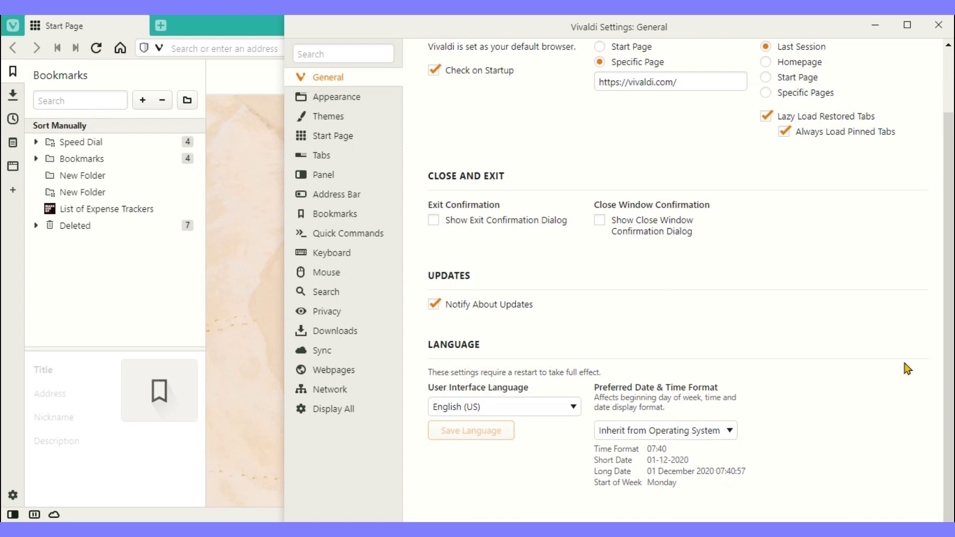
pyautogui.click(731, 430)
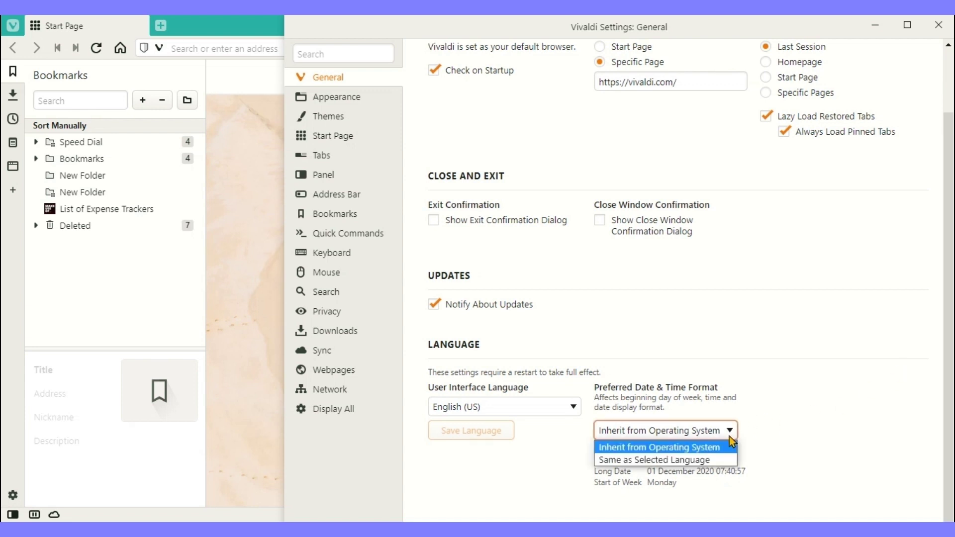
pyautogui.click(806, 424)
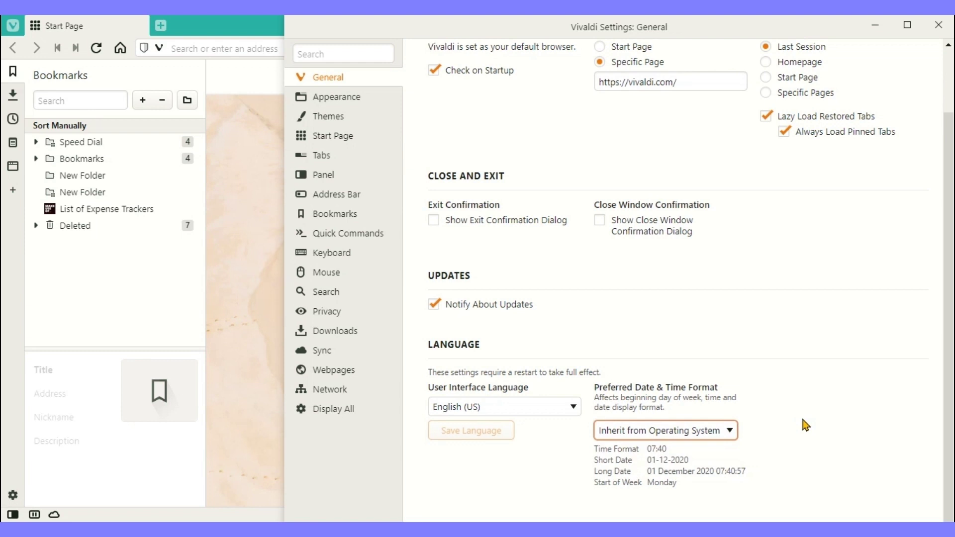
pyautogui.scroll(2, 806, 426)
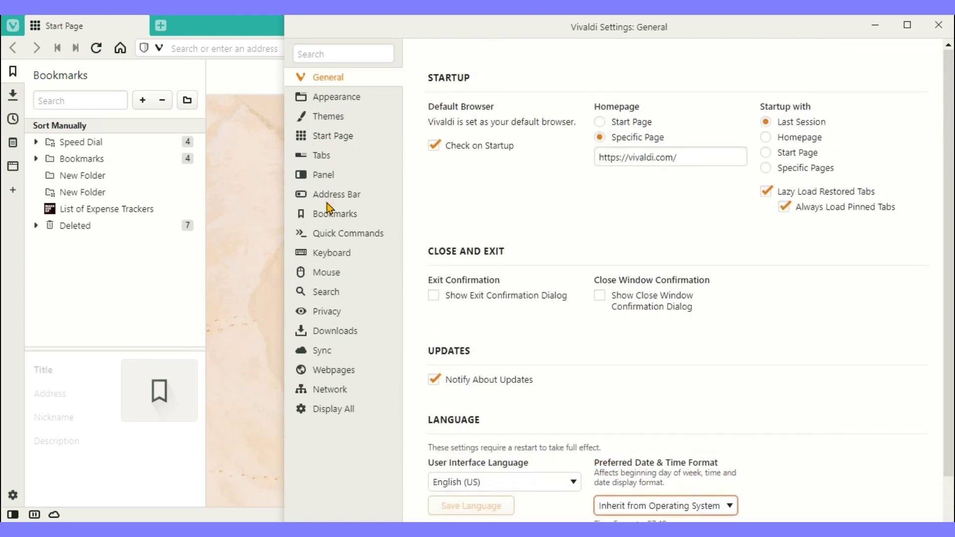
# Look through the Quick Commands, Appearance and General settings pages, finishing on the Appearance page
pyautogui.click(329, 237)
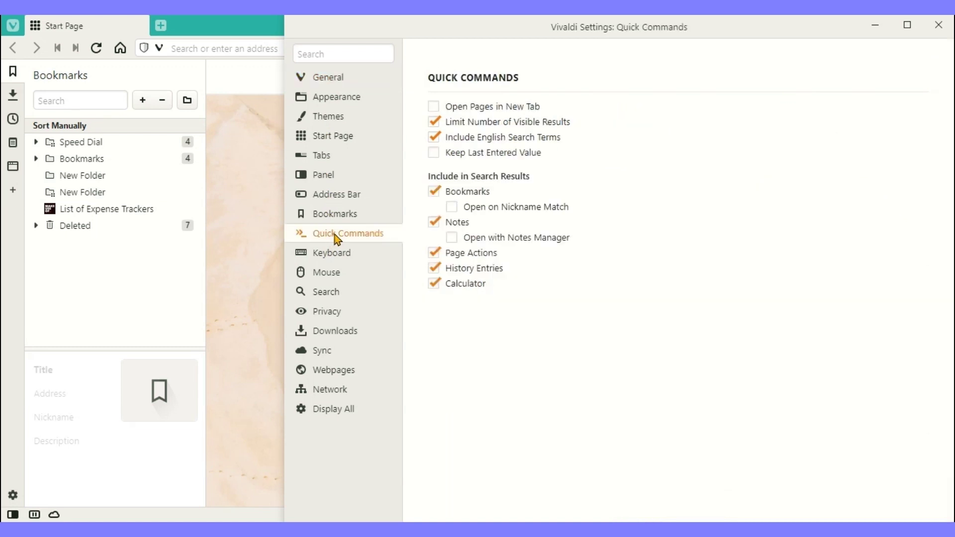
pyautogui.click(334, 101)
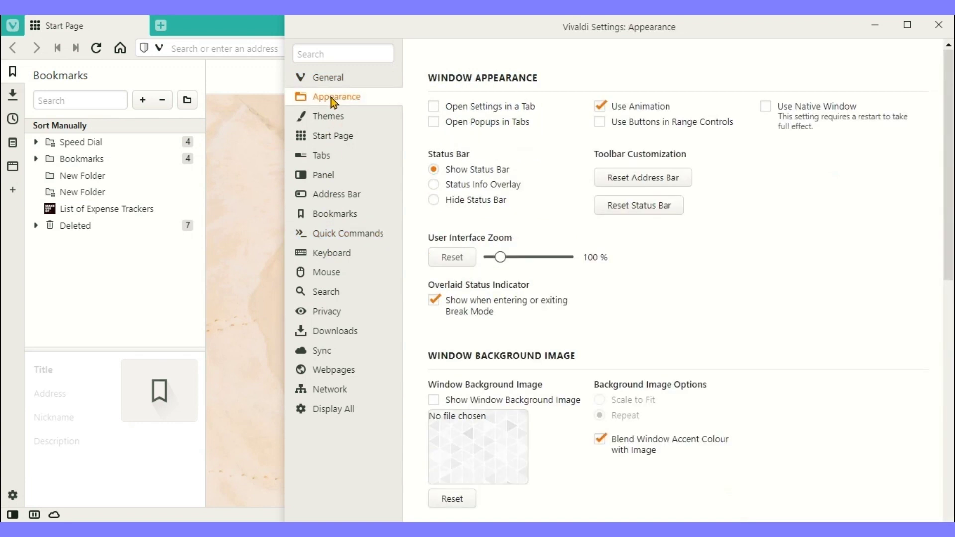
pyautogui.click(329, 80)
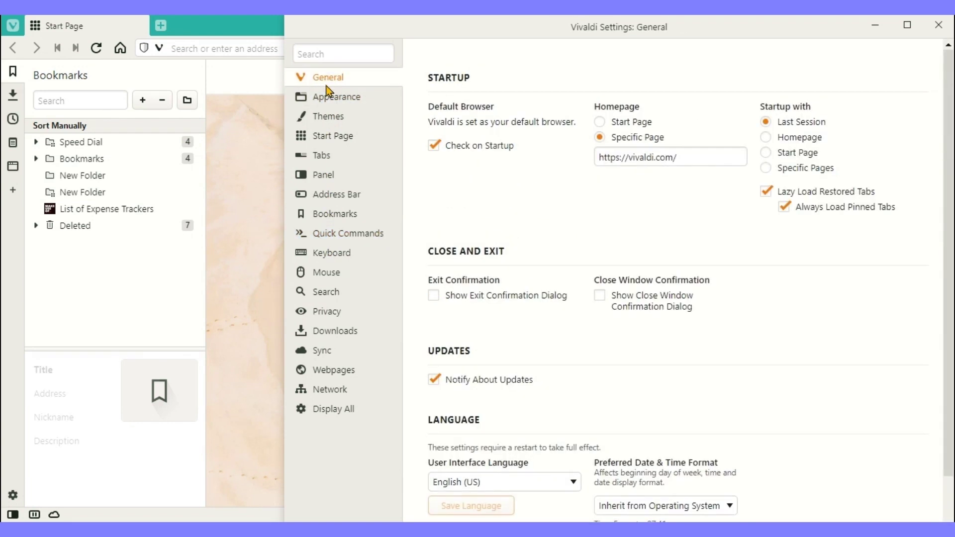
pyautogui.click(332, 99)
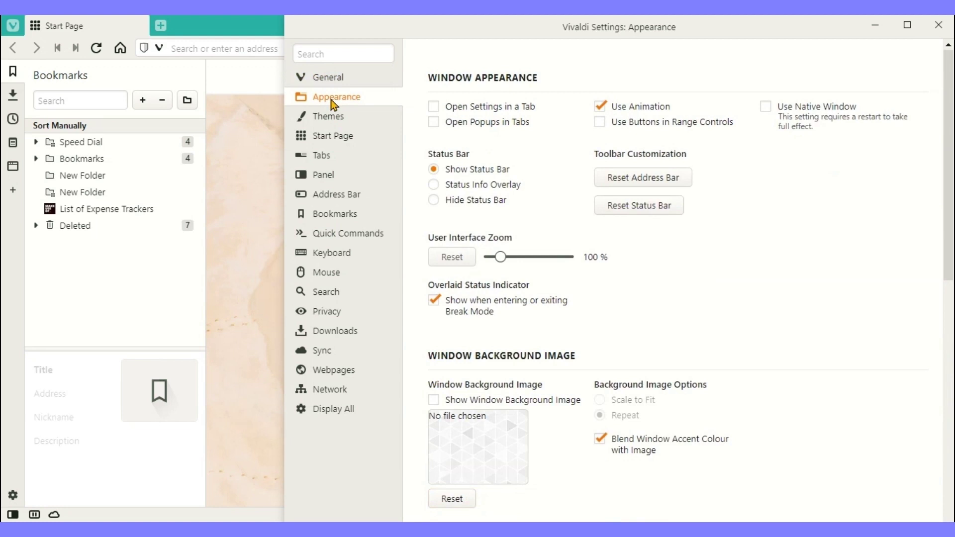
# Try the tab bar in the Left, Right and Bottom positions in the Tabs settings and return it to Top
pyautogui.click(325, 159)
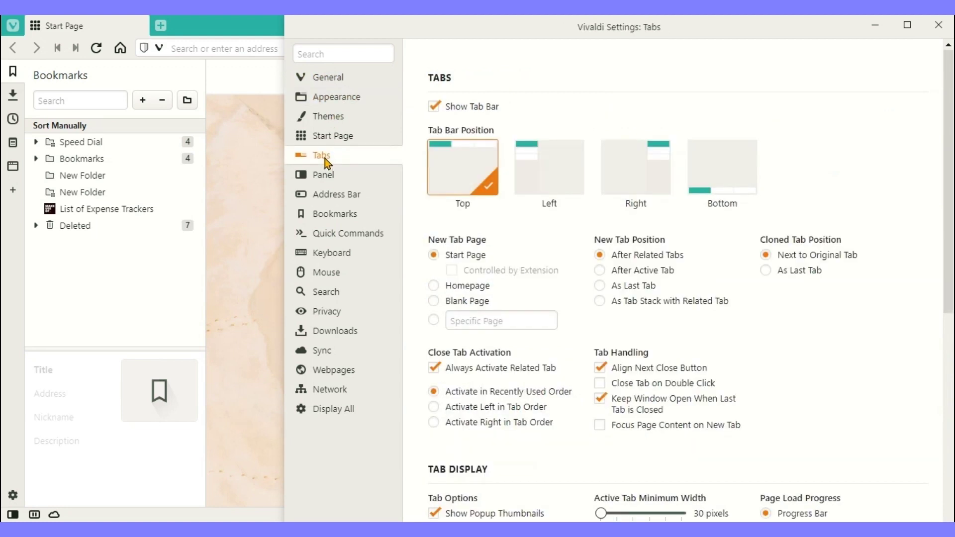
pyautogui.click(564, 182)
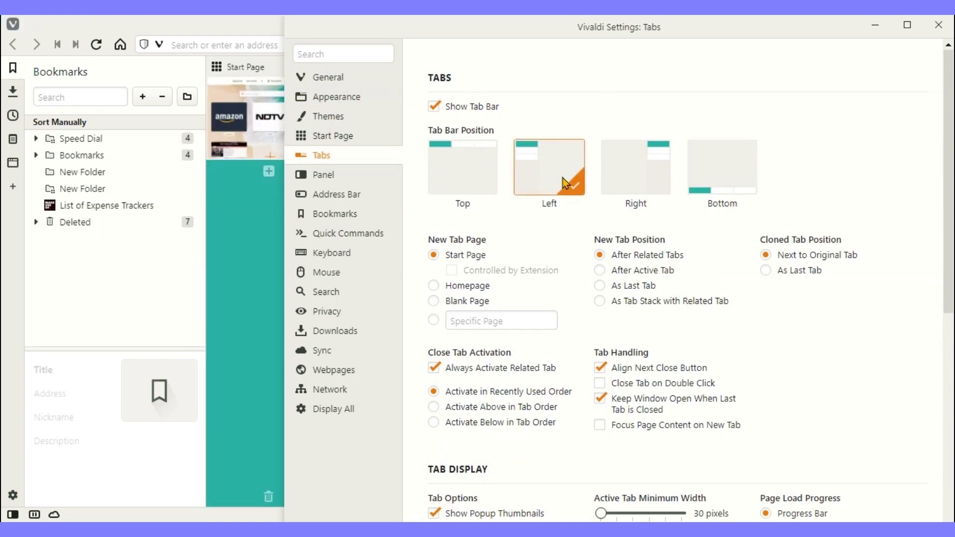
pyautogui.click(643, 181)
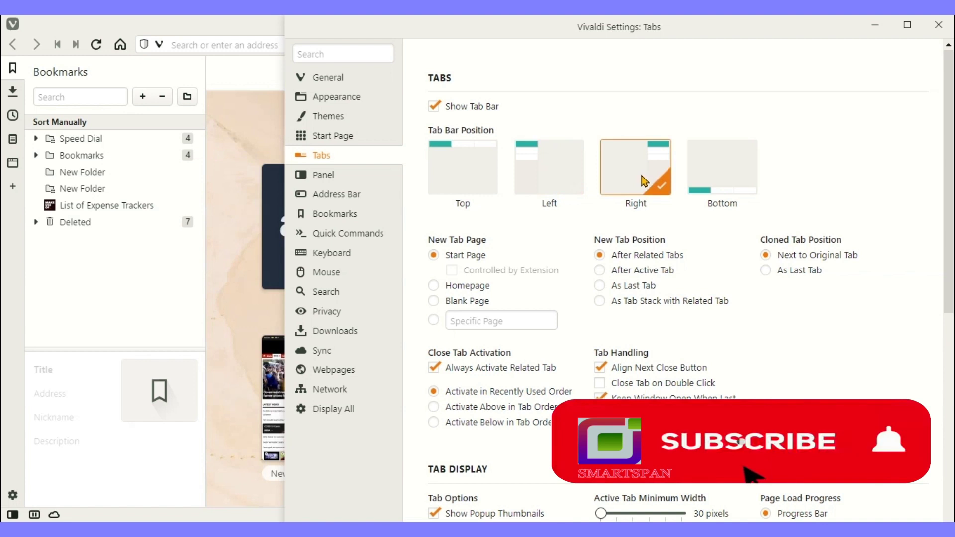
pyautogui.click(742, 172)
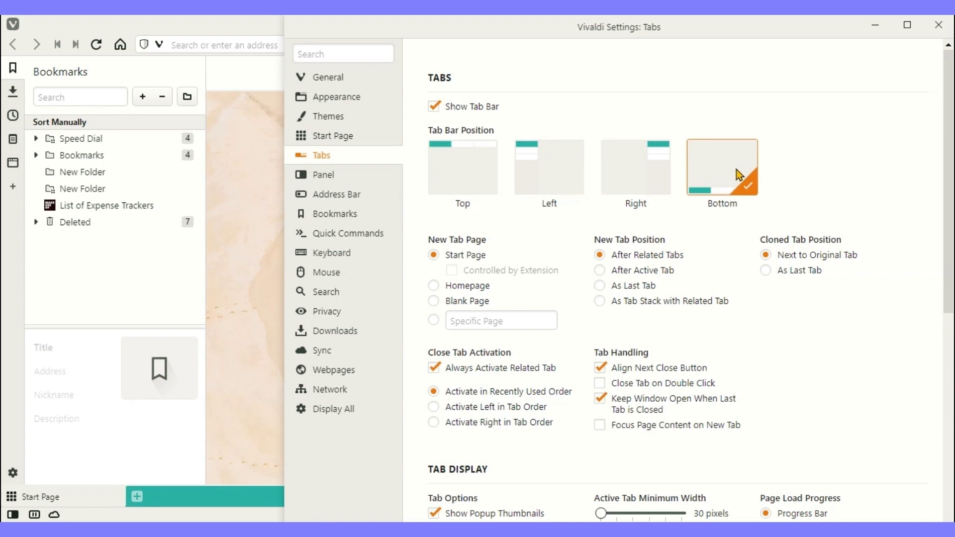
pyautogui.click(469, 172)
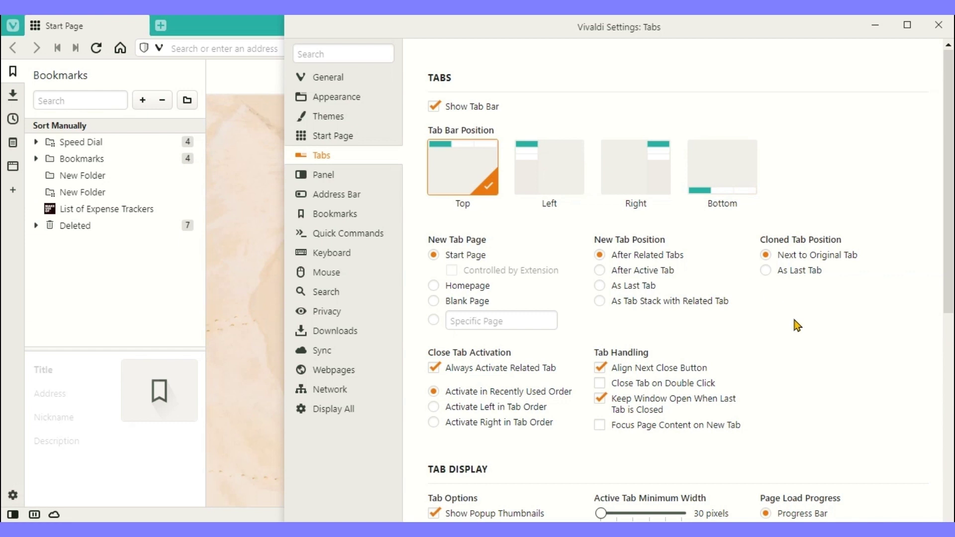
# Examine the tab display and tab features options in the Tabs settings, including tab cycling and tab stacking
pyautogui.scroll(-4, 796, 324)
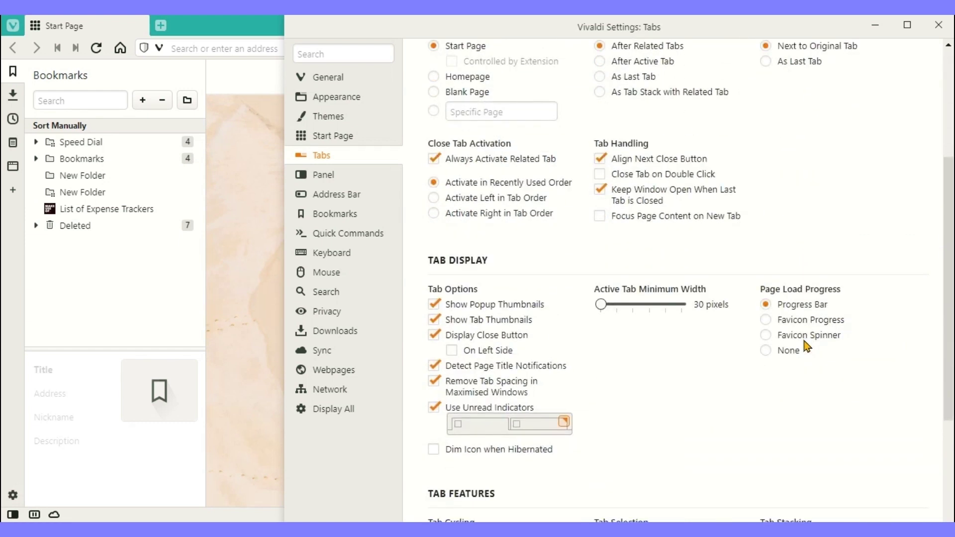
pyautogui.scroll(-5, 807, 346)
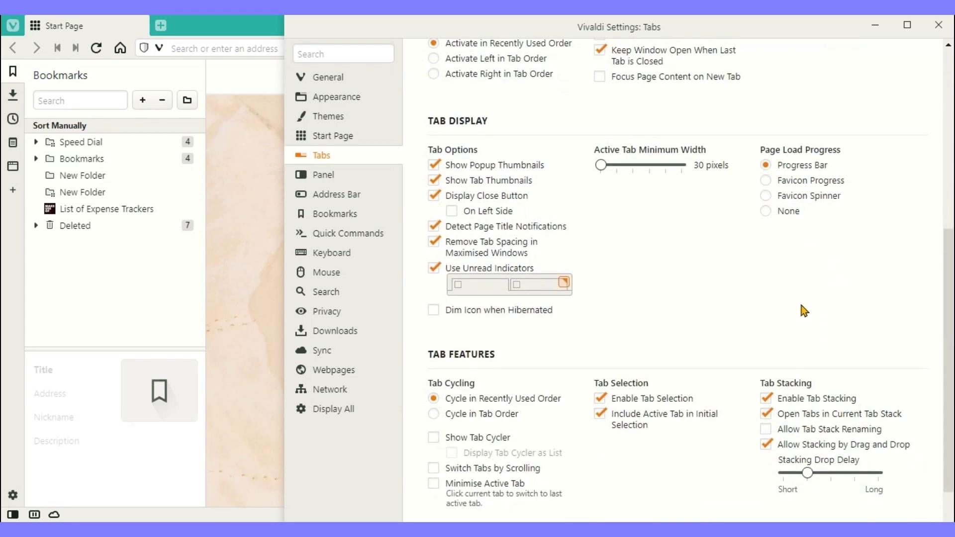
pyautogui.scroll(9, 802, 306)
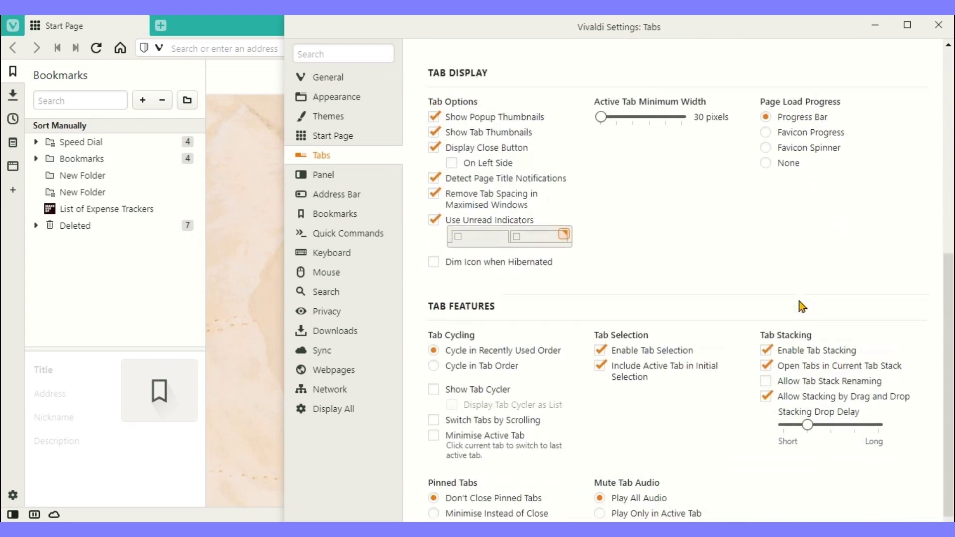
# Examine the Start Page settings for background images, start page navigation and speed dial options
pyautogui.click(347, 144)
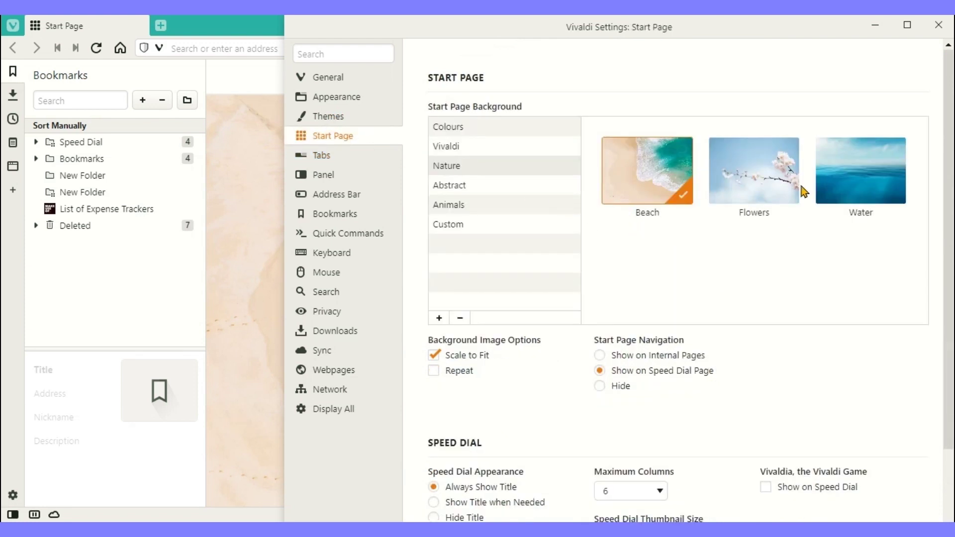
pyautogui.scroll(-2, 830, 244)
pyautogui.scroll(-1, 830, 244)
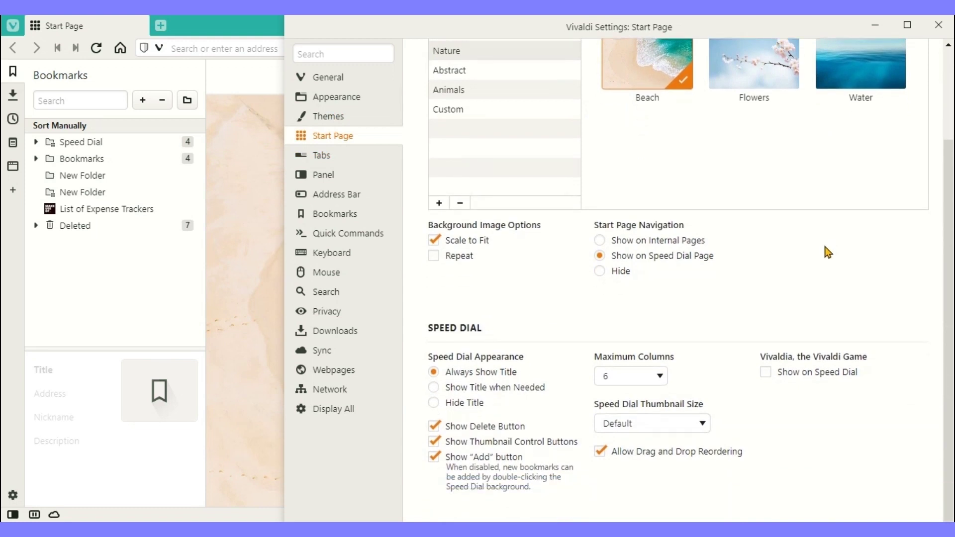
pyautogui.scroll(3, 827, 252)
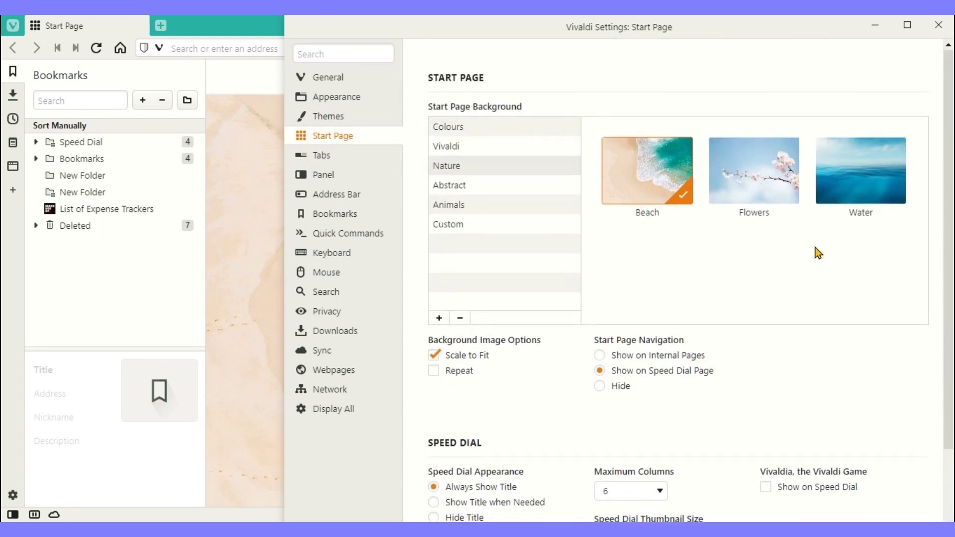
# Review the Tabs, Panel, Address Bar, Bookmarks and Quick Commands settings, including the quick command option to open pages in a new tab
pyautogui.click(344, 160)
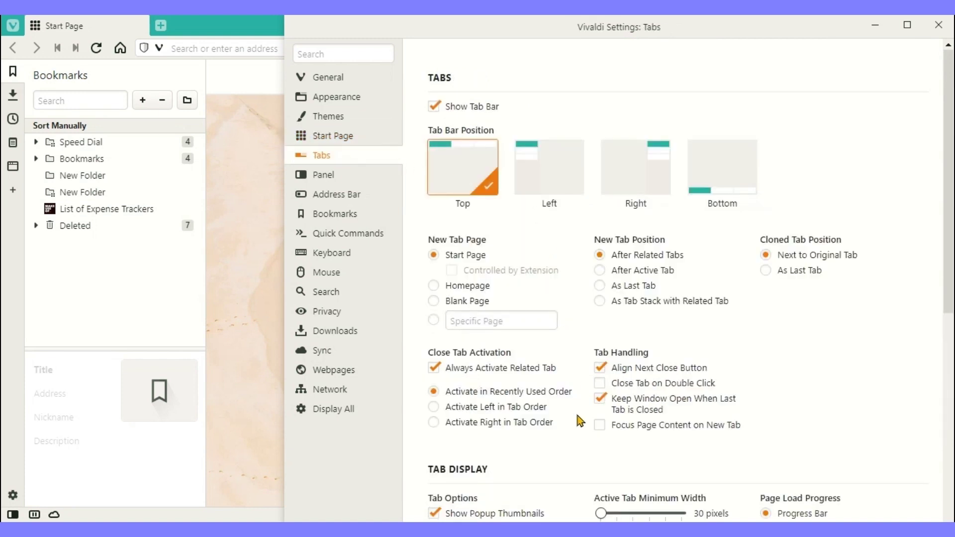
pyautogui.click(331, 178)
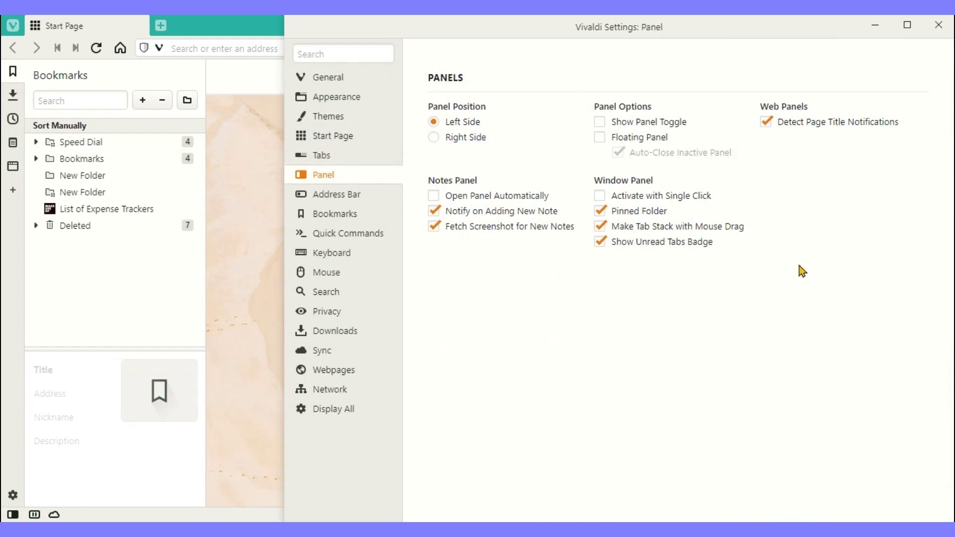
pyautogui.click(323, 198)
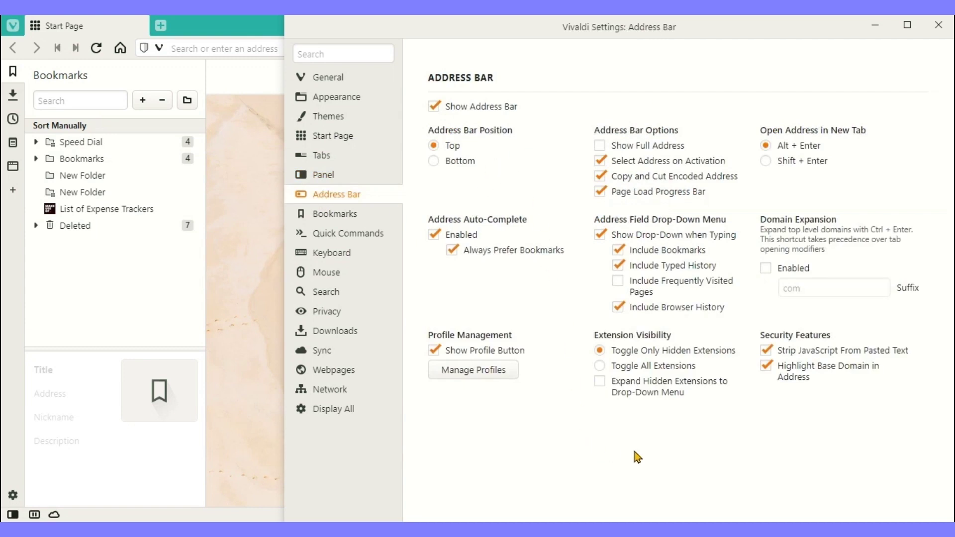
pyautogui.click(349, 215)
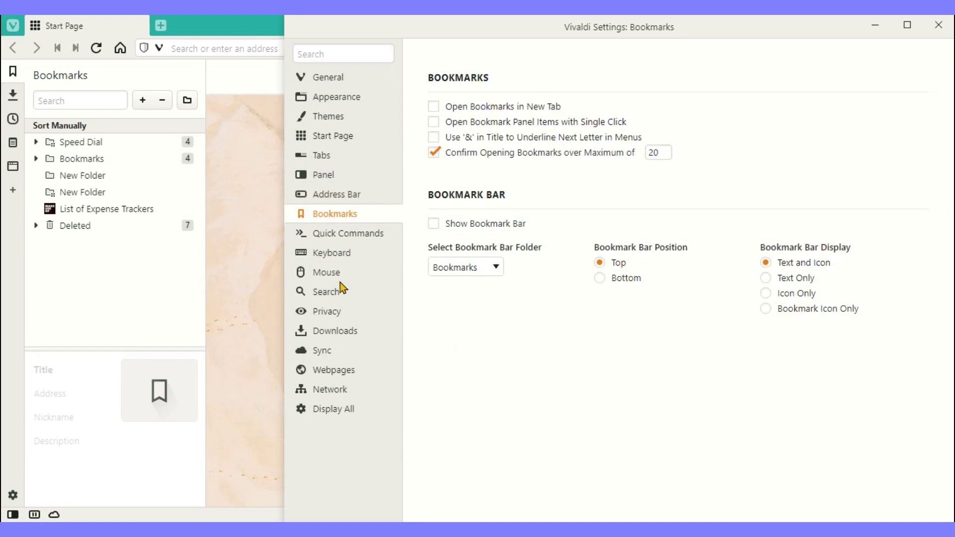
pyautogui.click(324, 238)
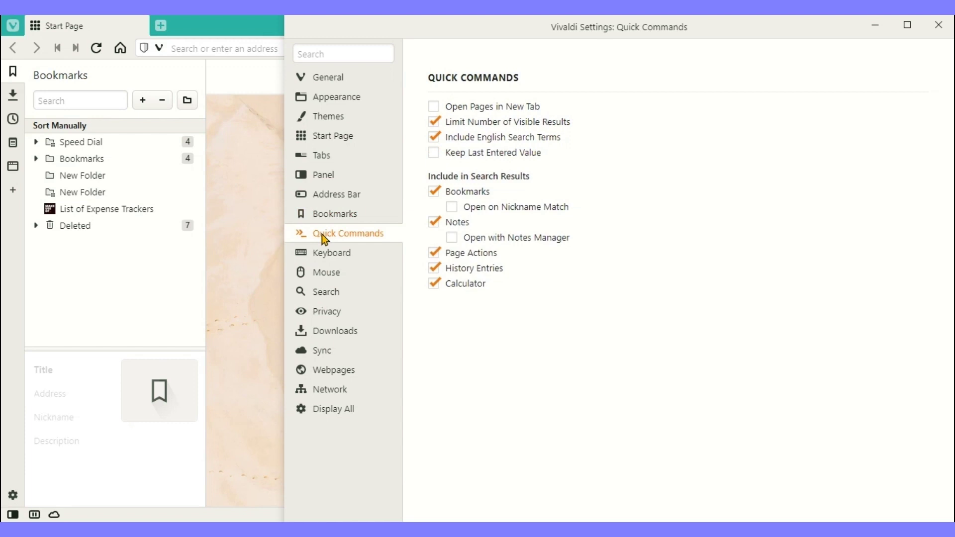
pyautogui.click(440, 108)
# Examine the Keyboard settings and read through the whole list of Window shortcuts
pyautogui.click(332, 253)
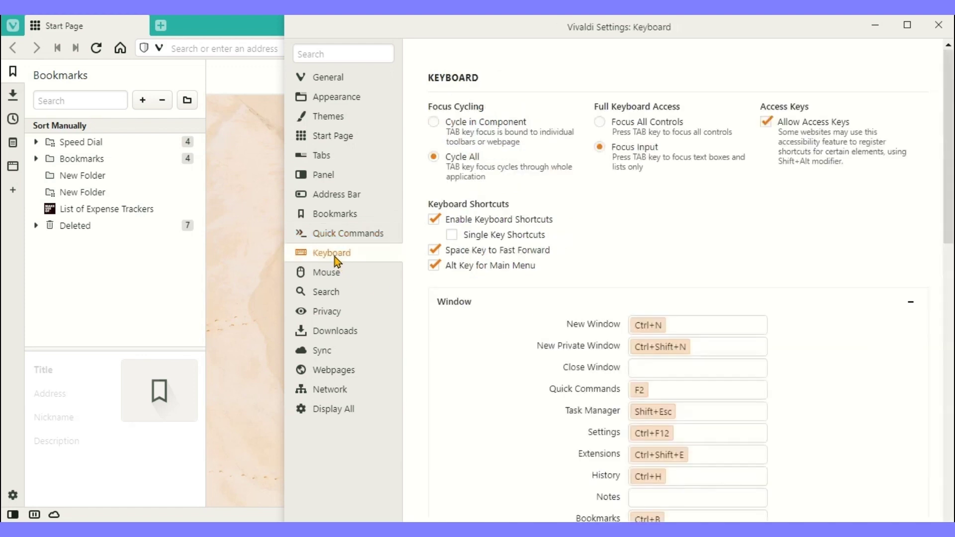
pyautogui.scroll(-3, 692, 256)
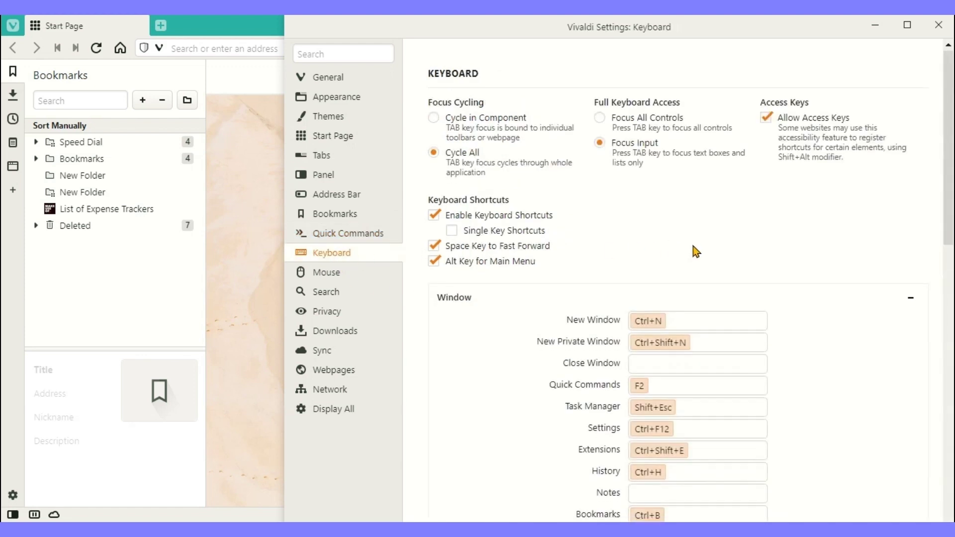
pyautogui.scroll(3, 580, 213)
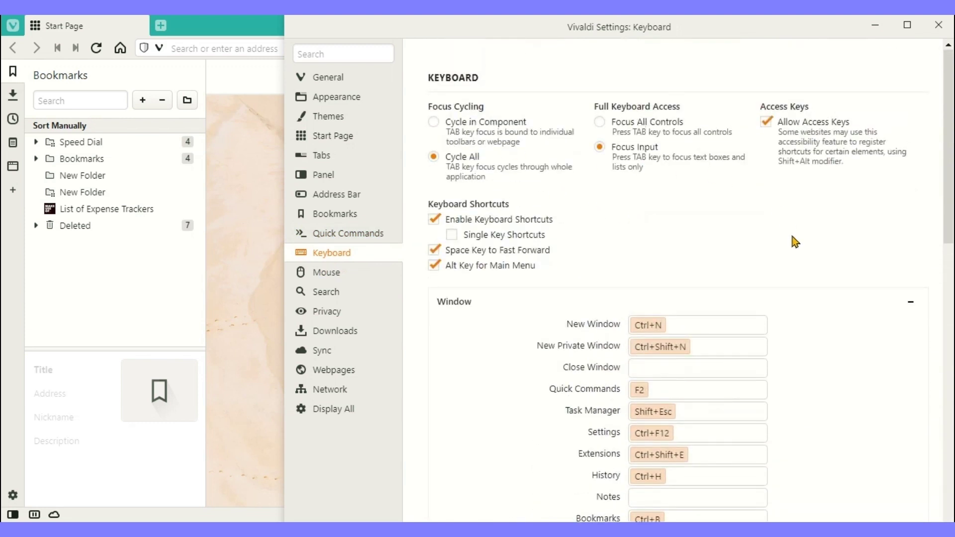
pyautogui.scroll(-5, 853, 260)
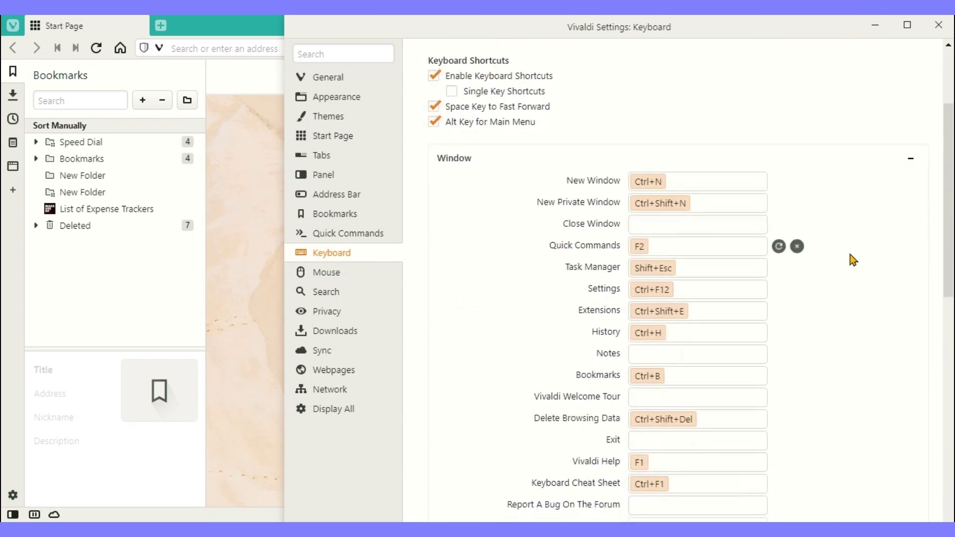
pyautogui.scroll(-5, 853, 261)
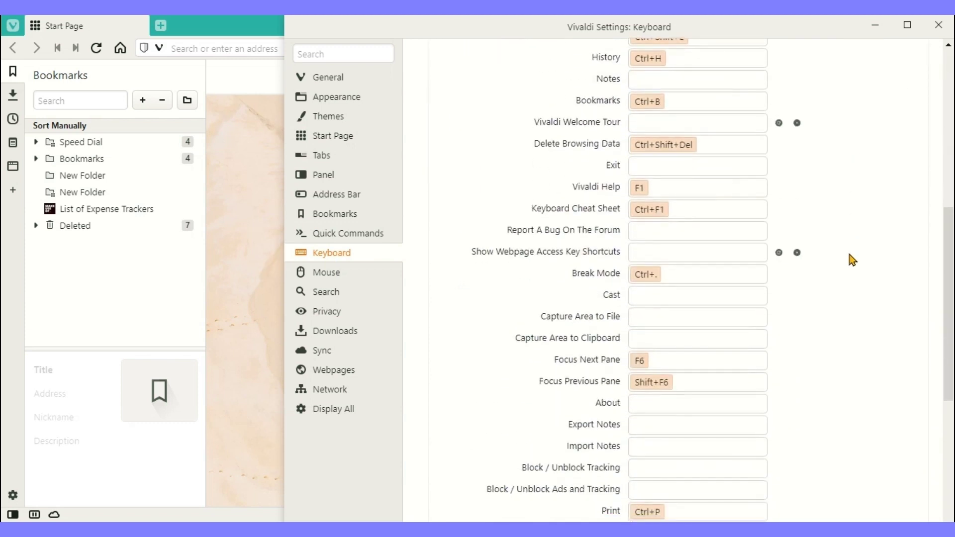
pyautogui.scroll(-4, 853, 260)
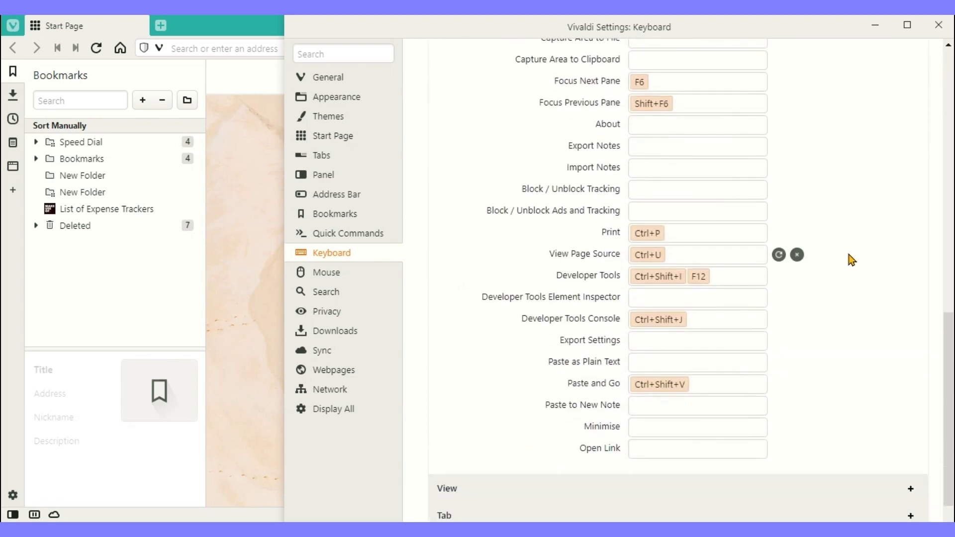
pyautogui.scroll(-1, 852, 269)
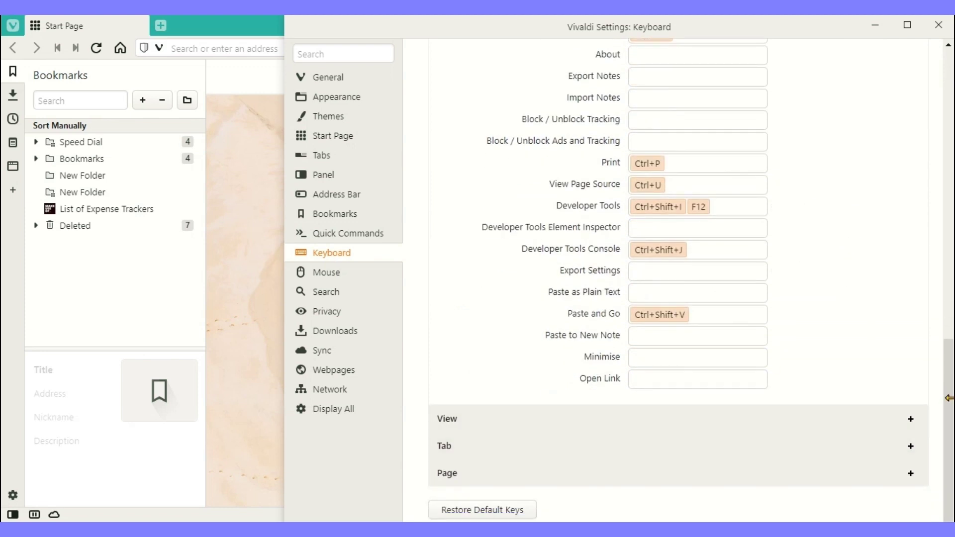
# Expand the View shortcut group, then collapse it and expand the Tab group to read the assigned keys
pyautogui.click(911, 420)
pyautogui.scroll(-1, 919, 426)
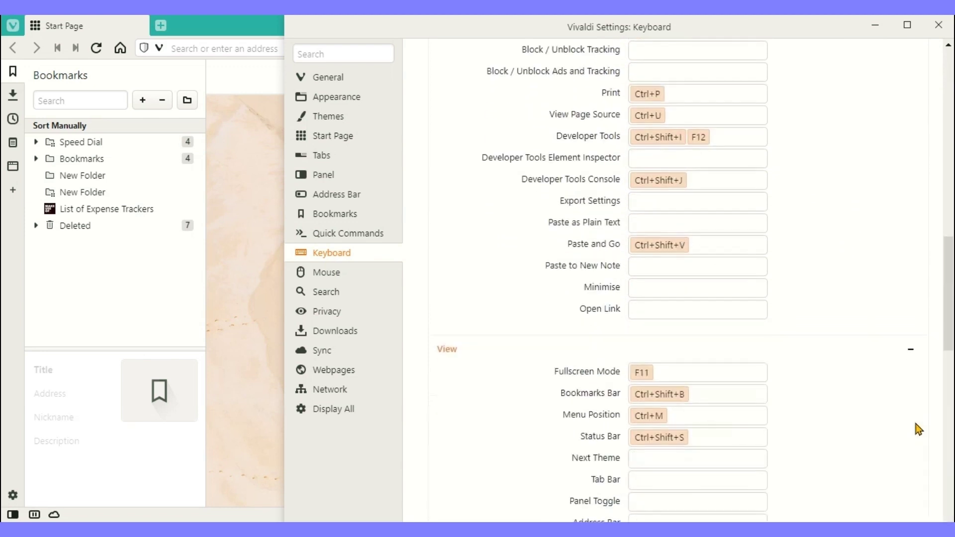
pyautogui.scroll(15, 915, 358)
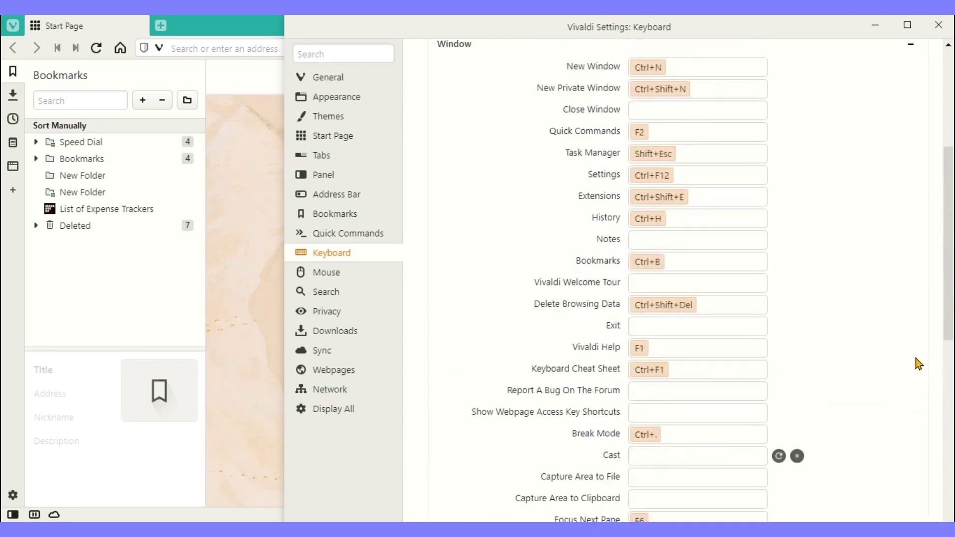
pyautogui.scroll(-15, 913, 367)
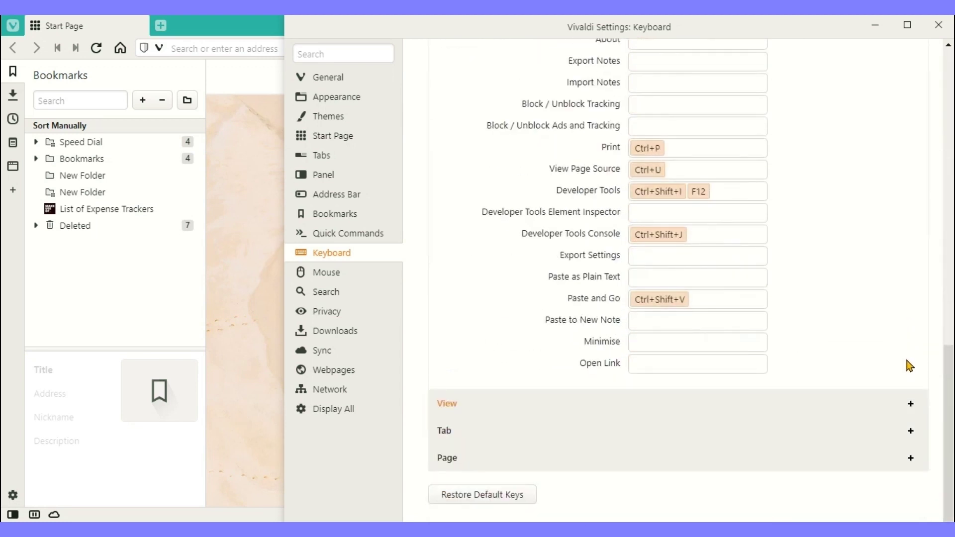
pyautogui.click(911, 431)
pyautogui.scroll(-5, 906, 420)
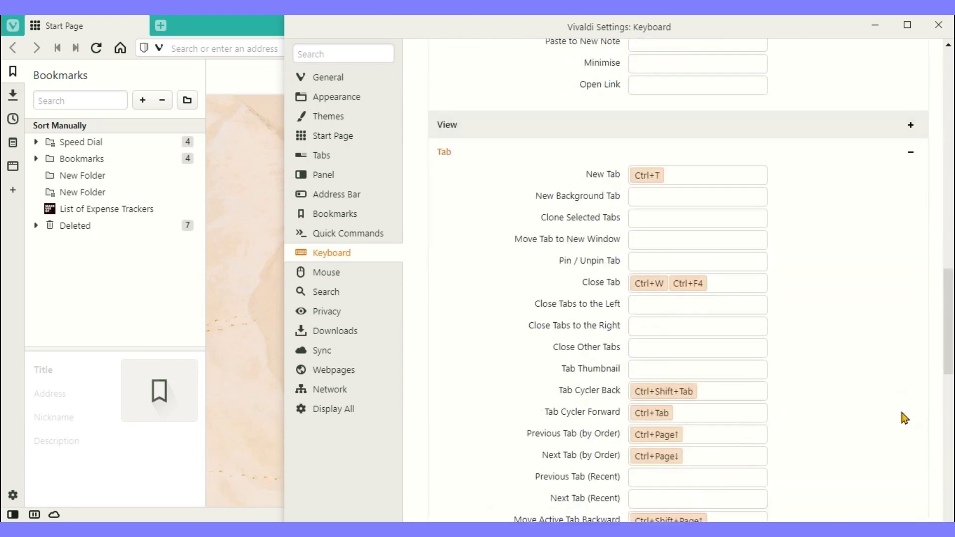
# Read through the Tab group's keyboard shortcuts, from New Tab down to Capture Page to Clipboard
pyautogui.scroll(4, 905, 418)
pyautogui.scroll(-4, 915, 369)
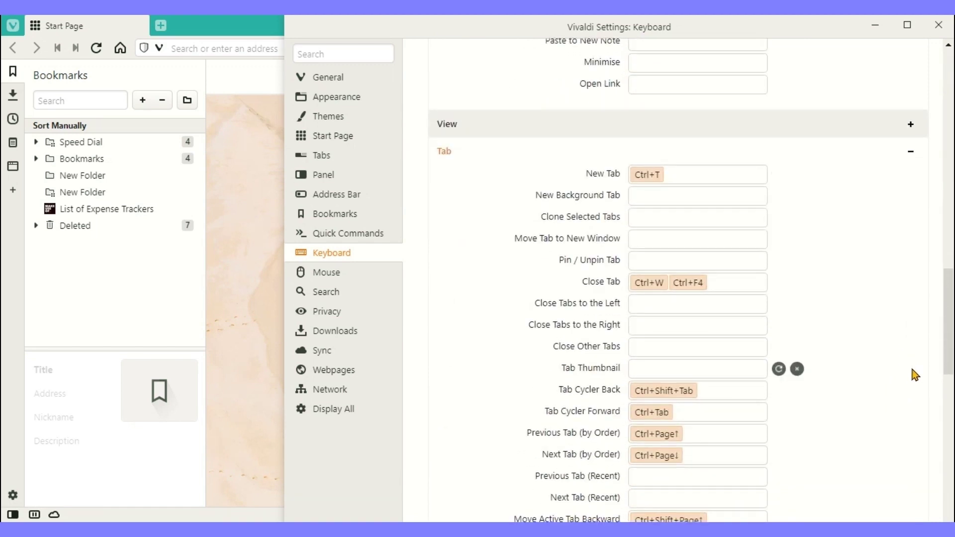
pyautogui.scroll(-4, 916, 375)
pyautogui.scroll(-7, 916, 375)
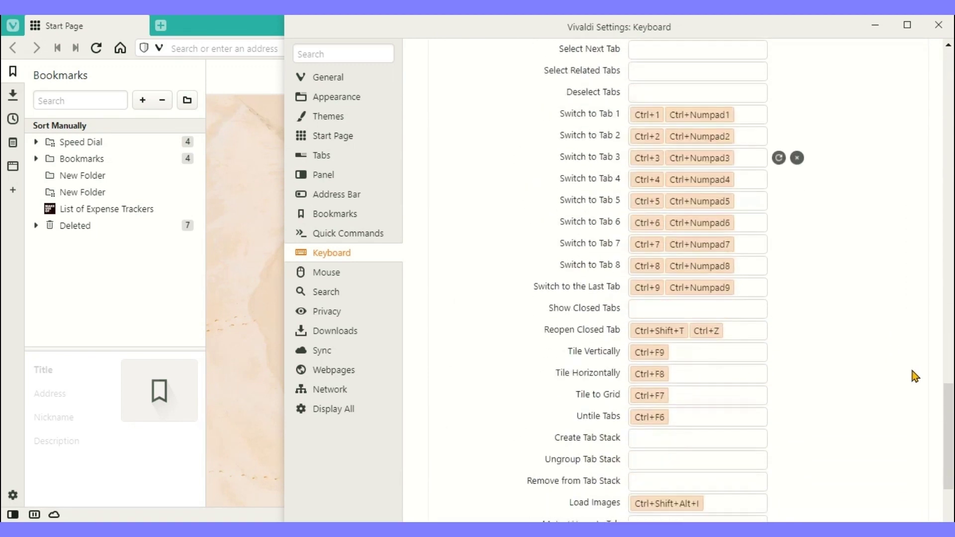
pyautogui.scroll(-5, 915, 375)
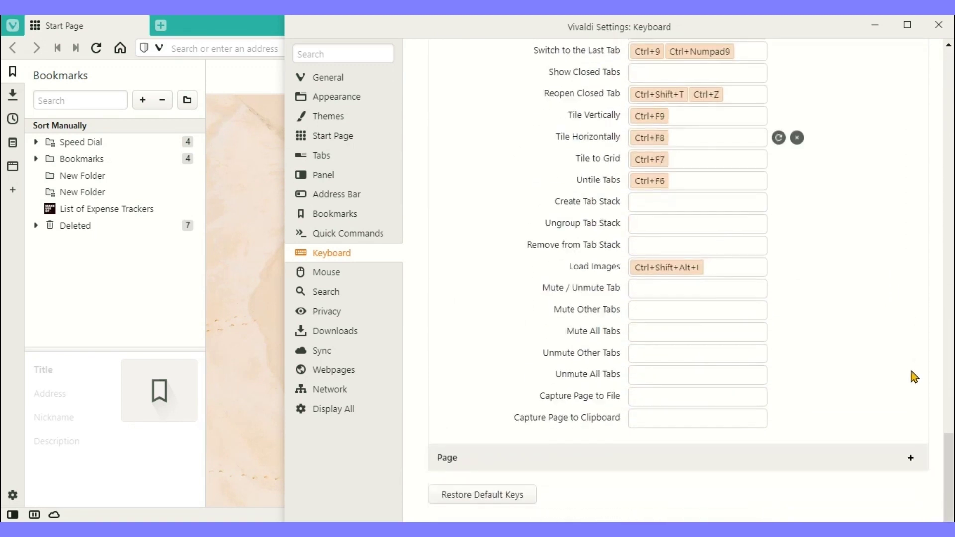
# Expand the Page shortcut group and read its assigned keys through to the Spatial Navigation commands
pyautogui.click(912, 459)
pyautogui.scroll(-6, 882, 378)
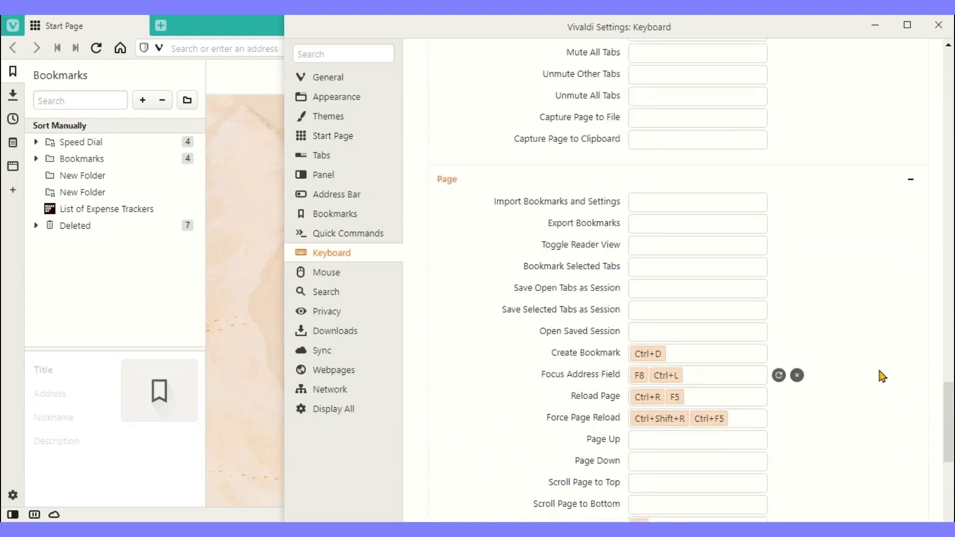
pyautogui.scroll(-6, 882, 377)
pyautogui.scroll(-4, 883, 376)
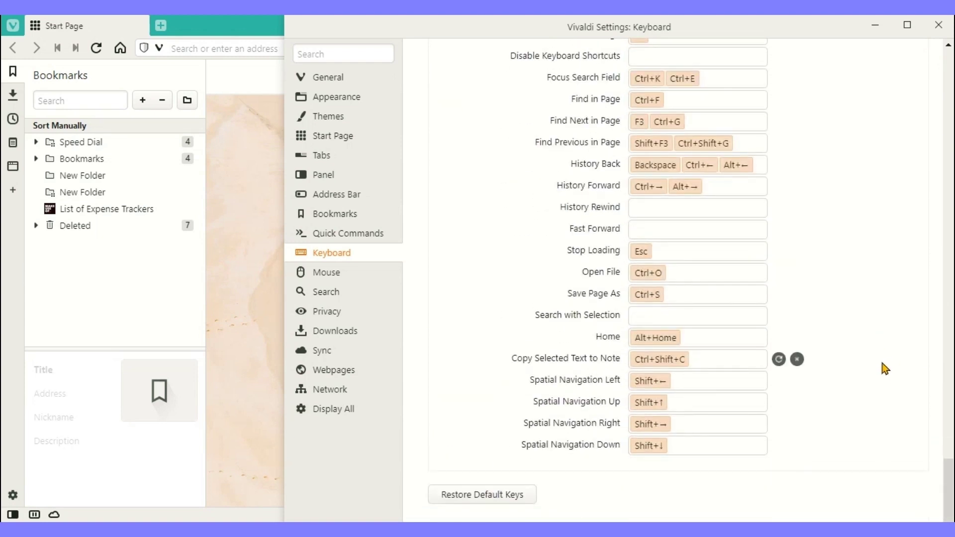
pyautogui.scroll(10, 883, 365)
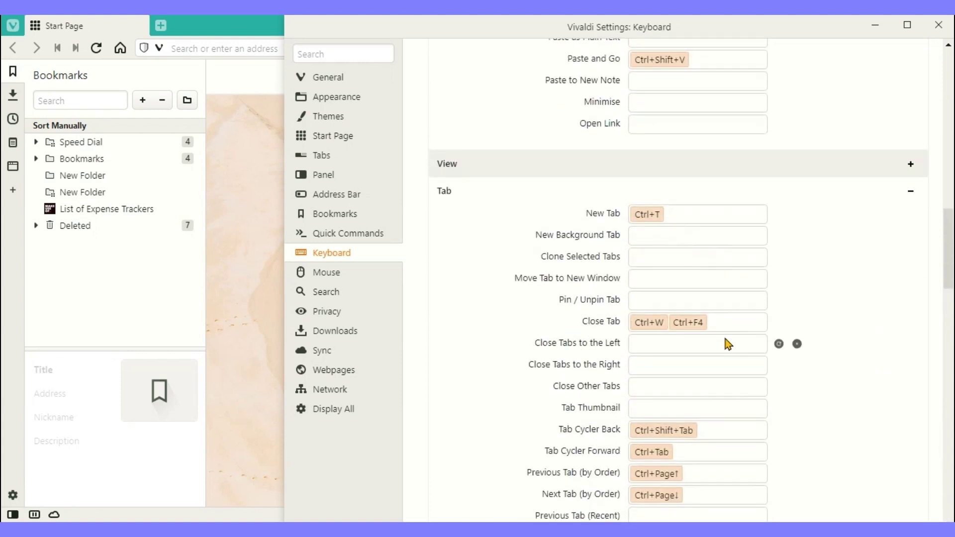
# Examine the Mouse settings for gestures, gesture mapping, gesture sensitivity and rocker gestures
pyautogui.click(326, 273)
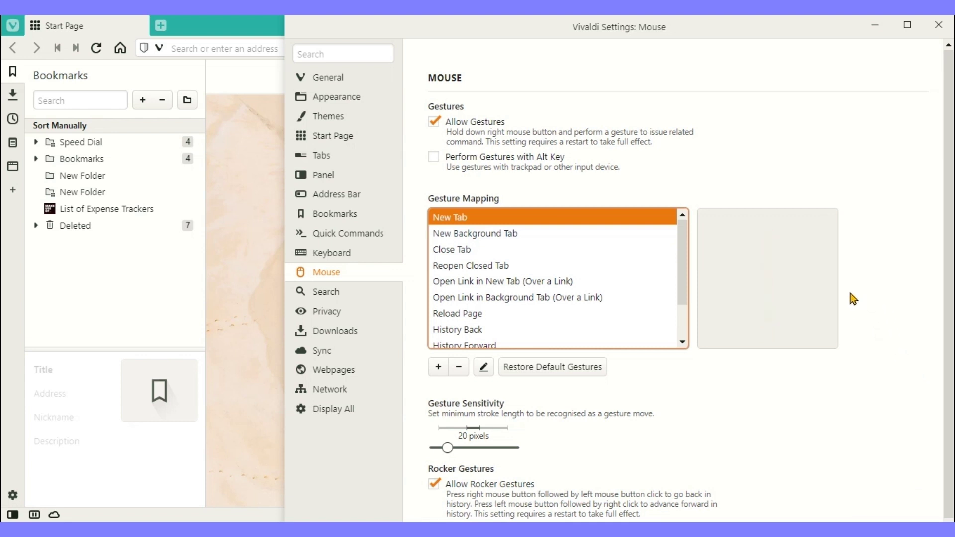
pyautogui.moveTo(687, 234); pyautogui.dragTo(796, 198)
pyautogui.scroll(-1, 881, 262)
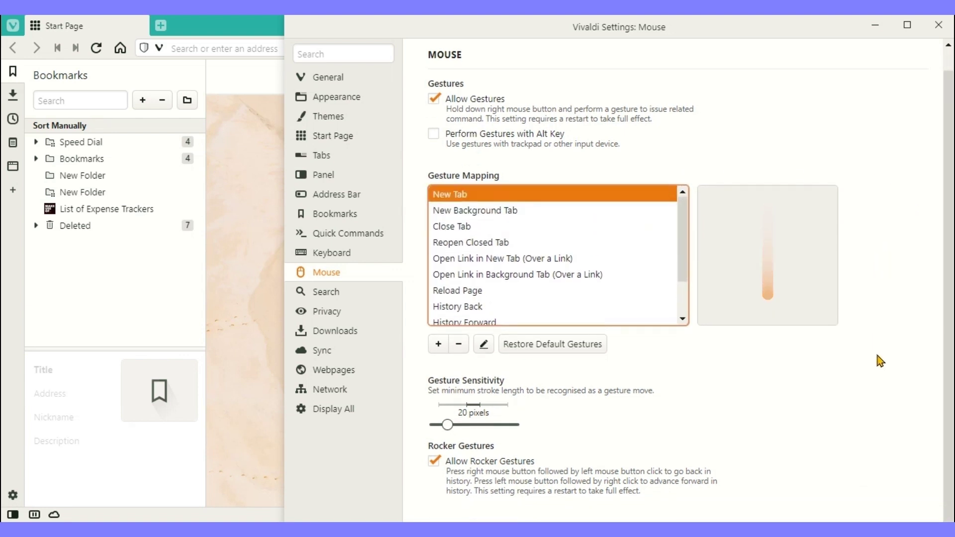
# Review the Search settings and inspect the details of the Google search engine entry
pyautogui.click(318, 294)
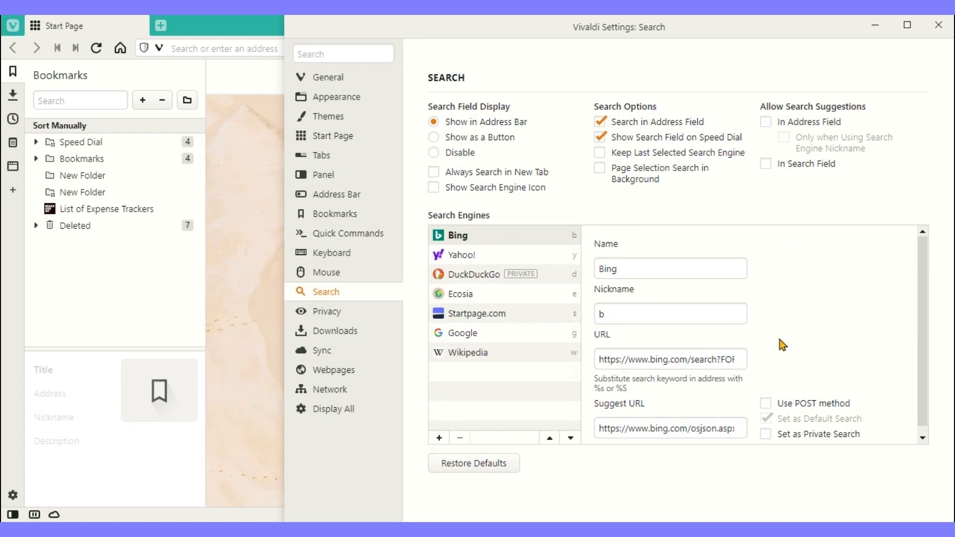
pyautogui.click(479, 338)
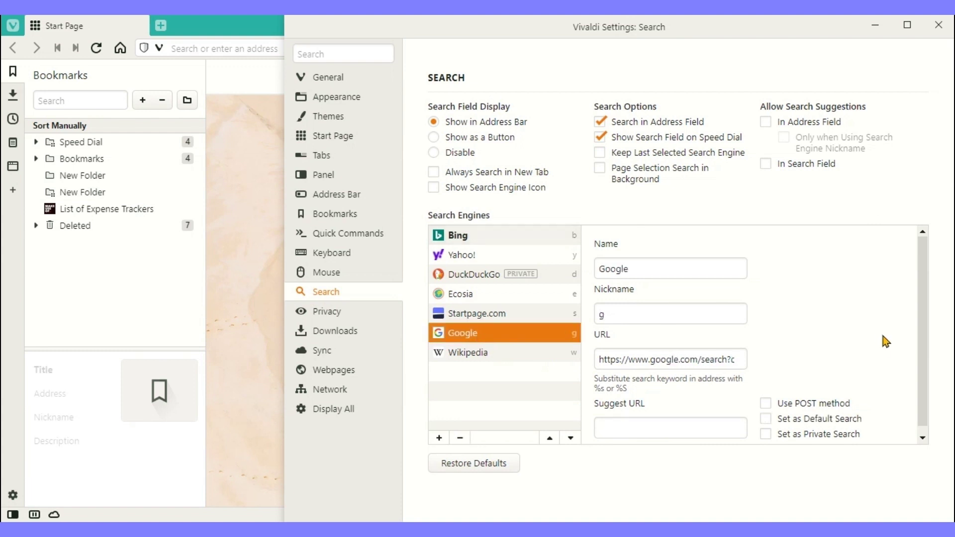
pyautogui.scroll(-1, 885, 343)
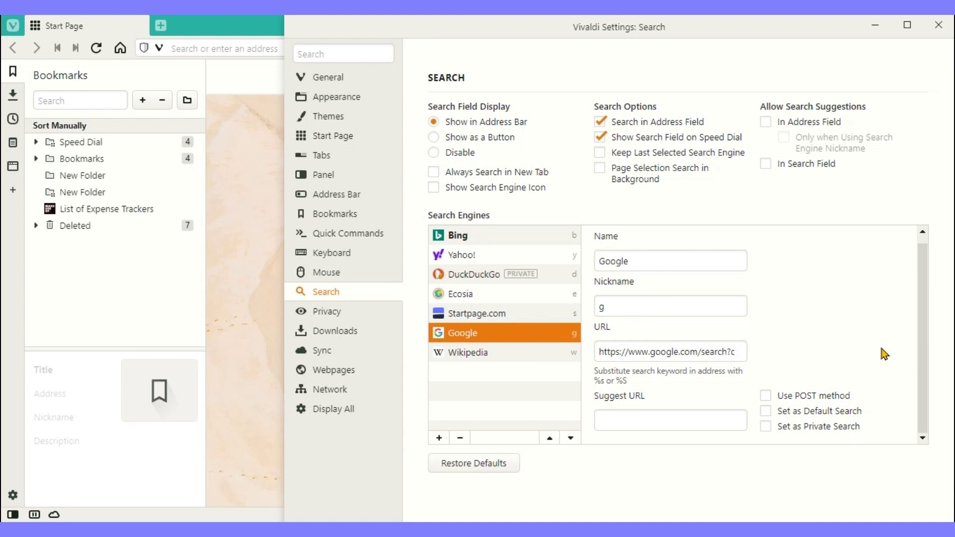
pyautogui.scroll(1, 885, 353)
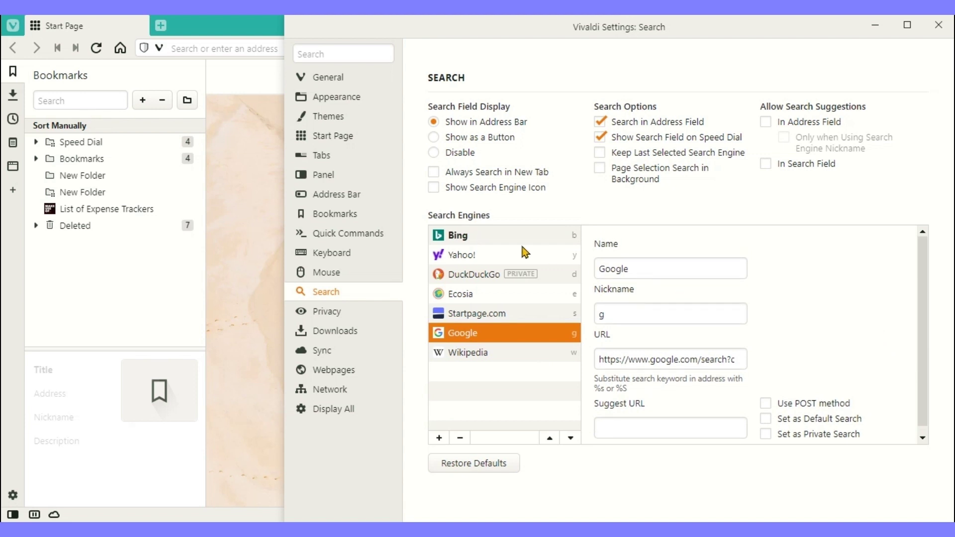
# Enable the Always Search in New Tab and Show Search Engine Icon options for the search field display
pyautogui.click(435, 172)
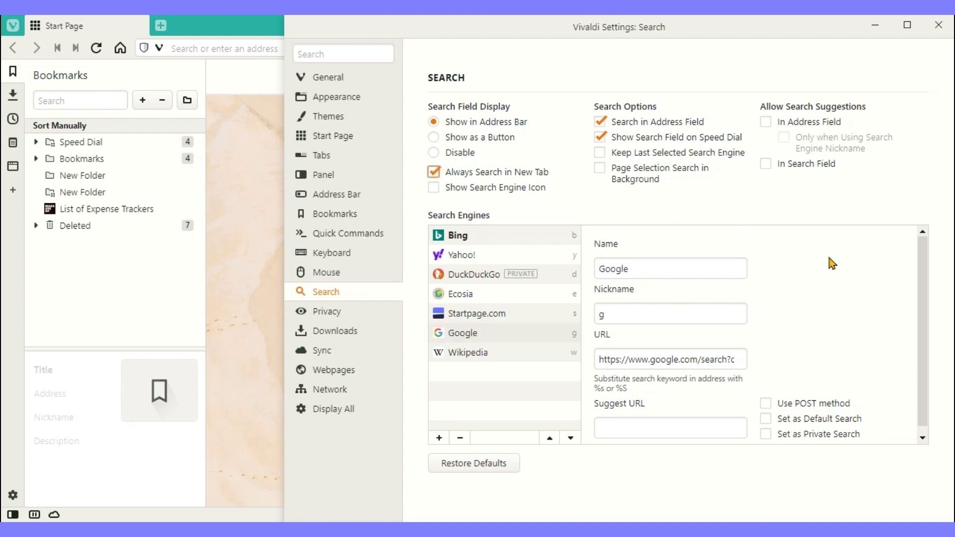
pyautogui.click(434, 188)
pyautogui.scroll(-1, 927, 322)
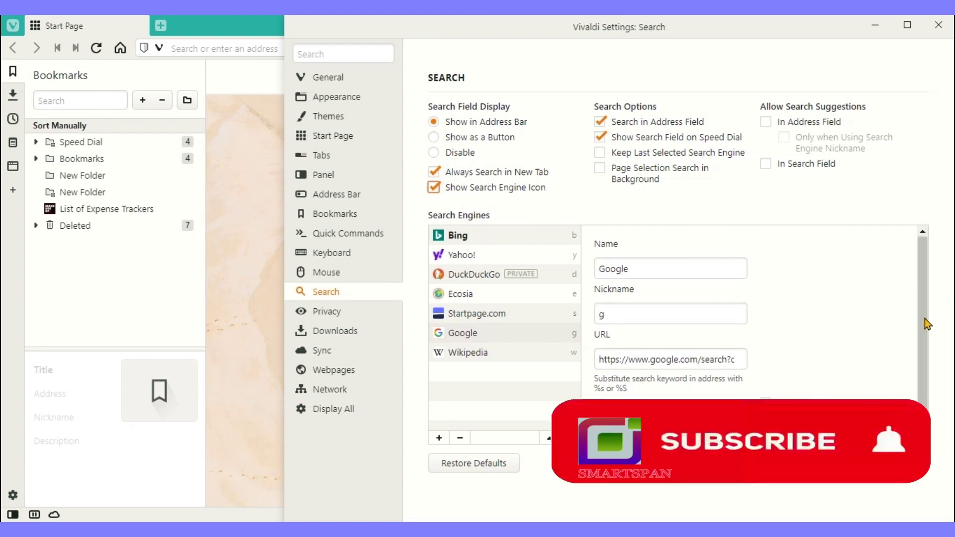
# Examine the Privacy settings, including tracker and ad blocking, saved passwords and cookies
pyautogui.click(334, 313)
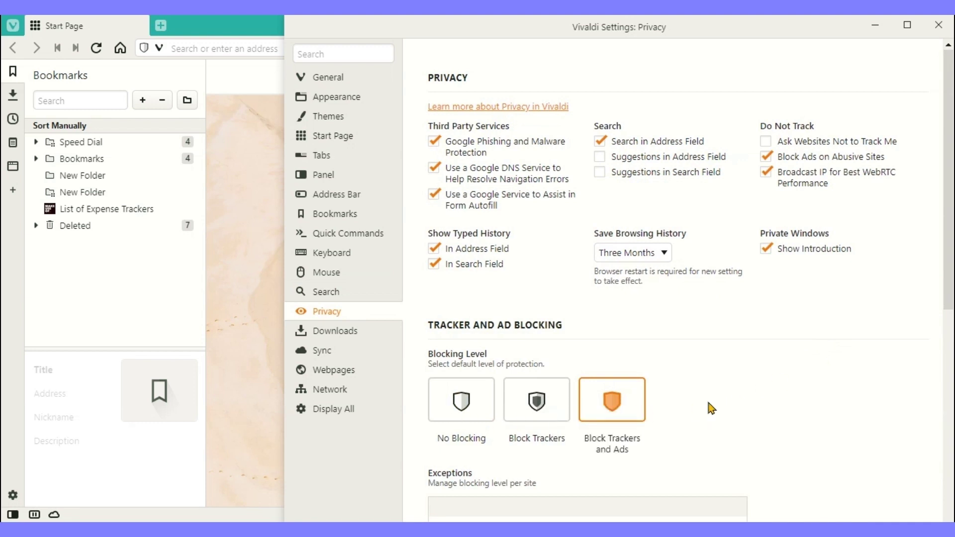
pyautogui.scroll(-5, 743, 386)
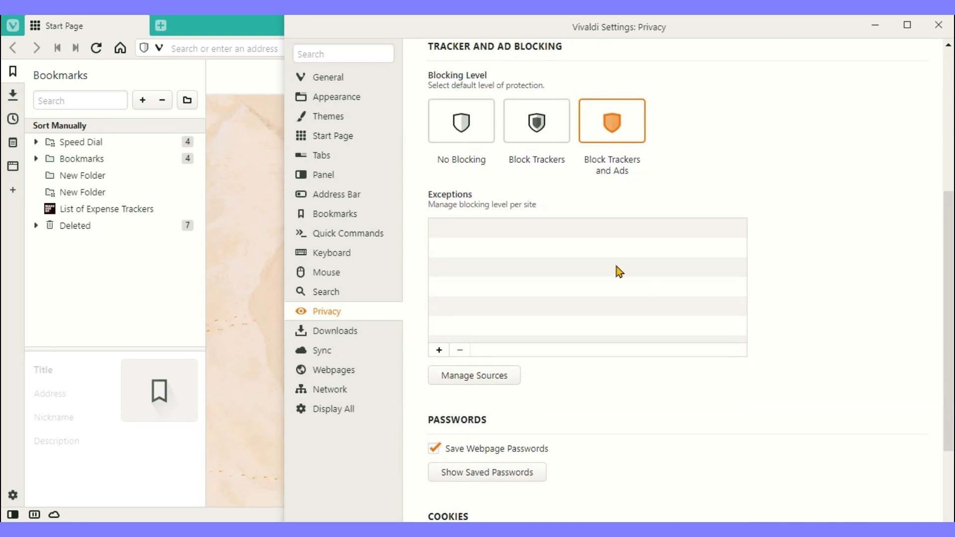
pyautogui.scroll(-2, 616, 279)
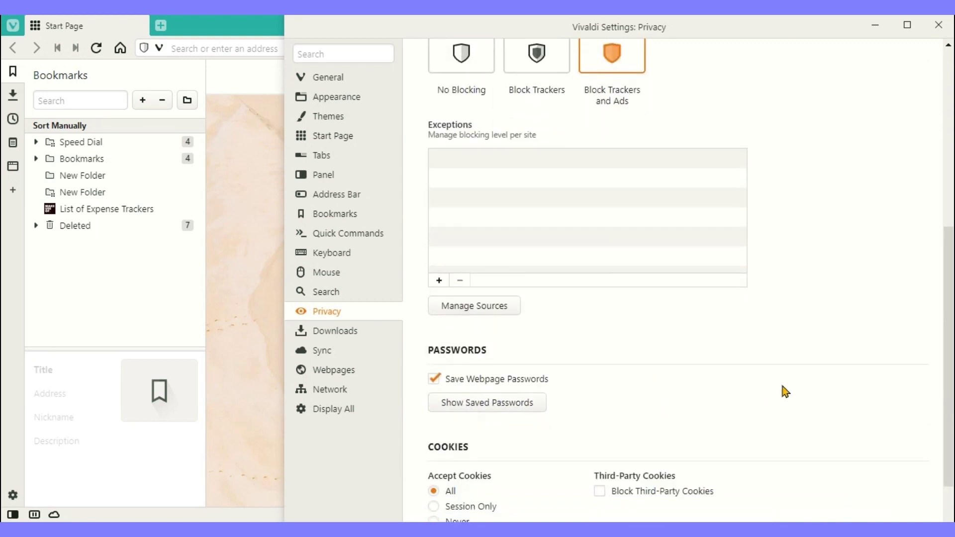
pyautogui.scroll(-2, 782, 389)
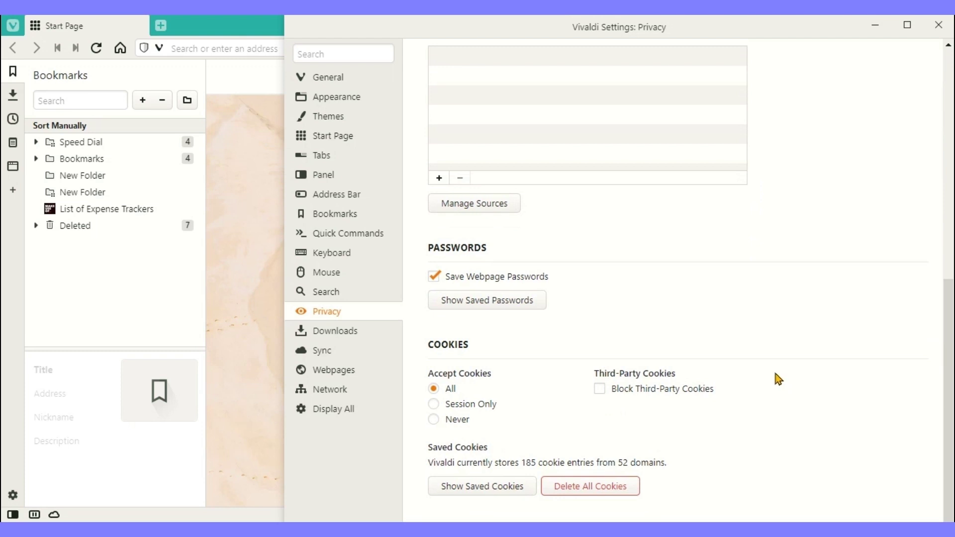
pyautogui.scroll(5, 719, 367)
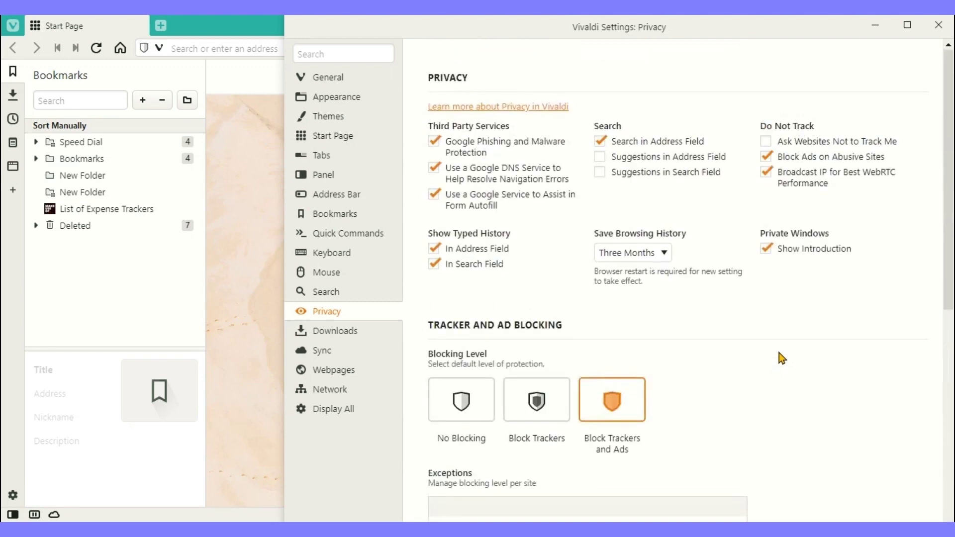
# Review the Downloads and Sync settings, and read through the Webpages settings from Smooth Scrolling to the default fonts
pyautogui.click(359, 332)
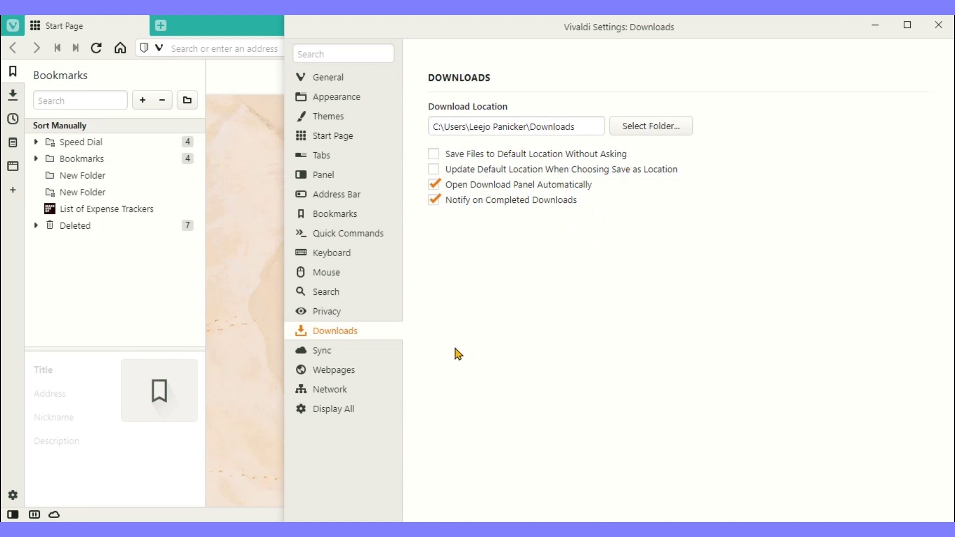
pyautogui.click(338, 354)
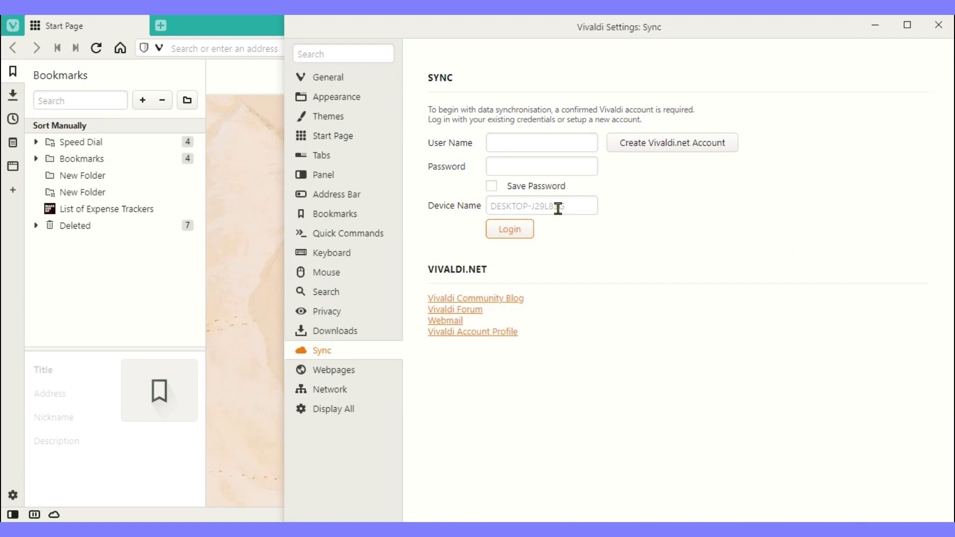
pyautogui.click(343, 371)
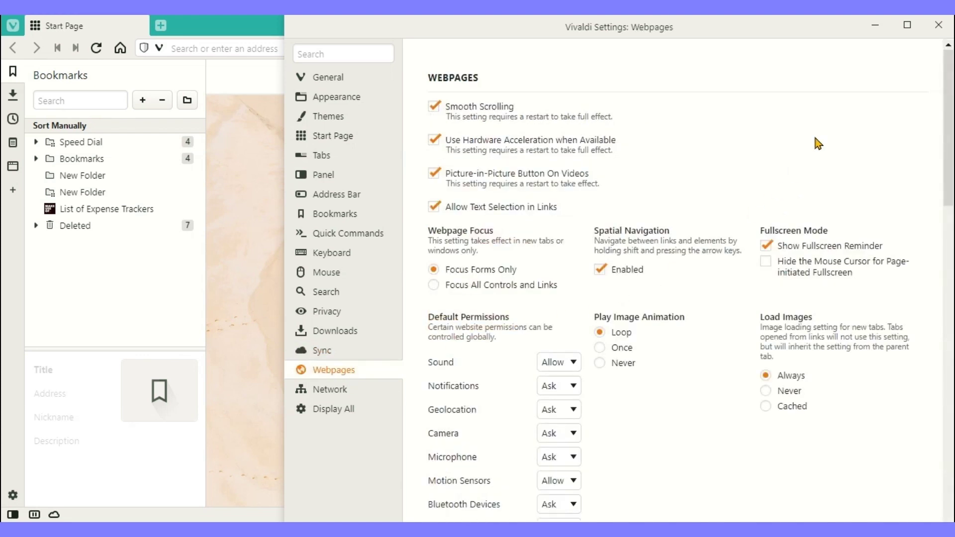
pyautogui.scroll(-15, 819, 144)
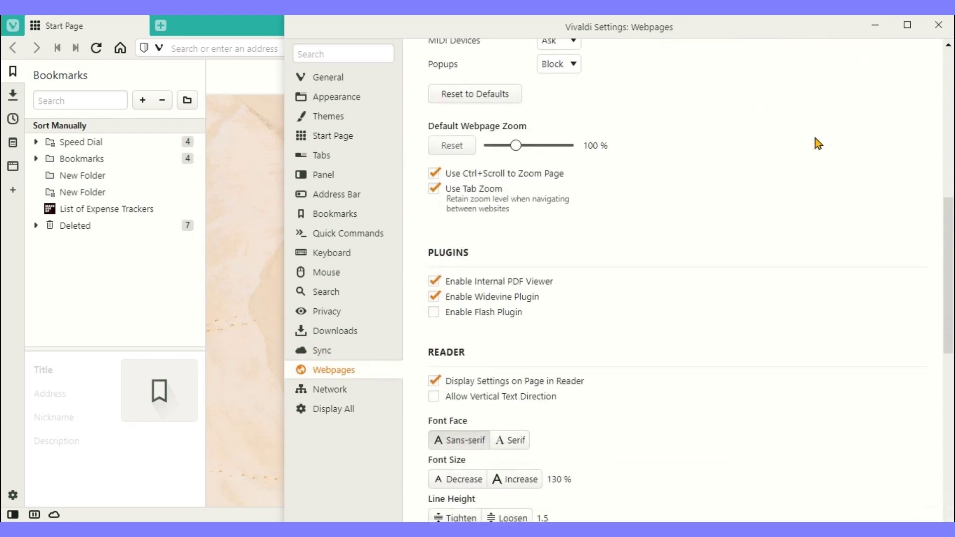
pyautogui.scroll(-4, 818, 144)
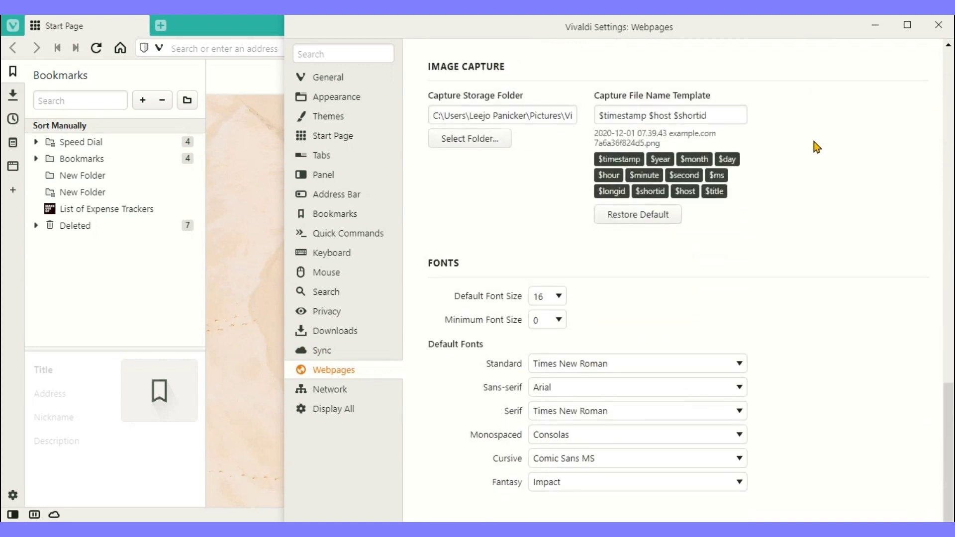
pyautogui.scroll(2, 816, 145)
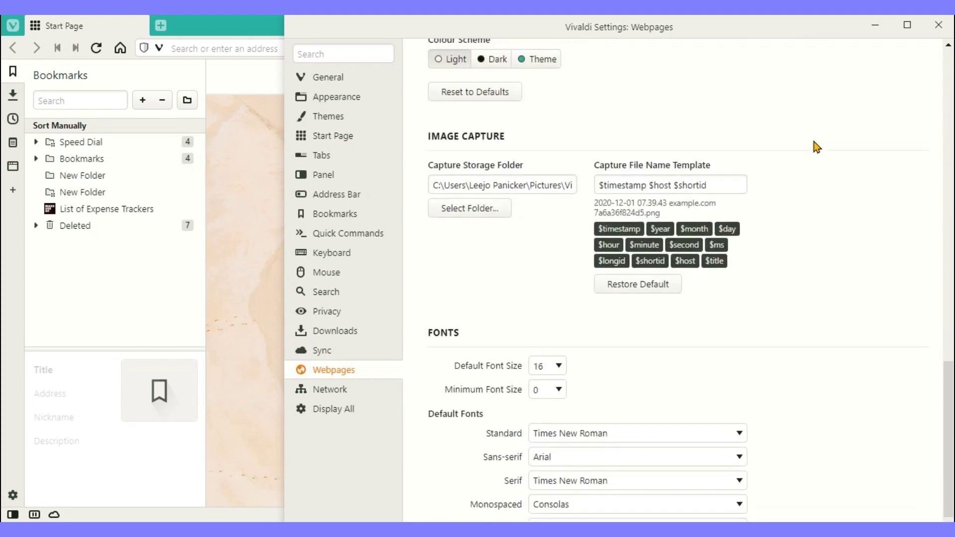
pyautogui.scroll(5, 816, 146)
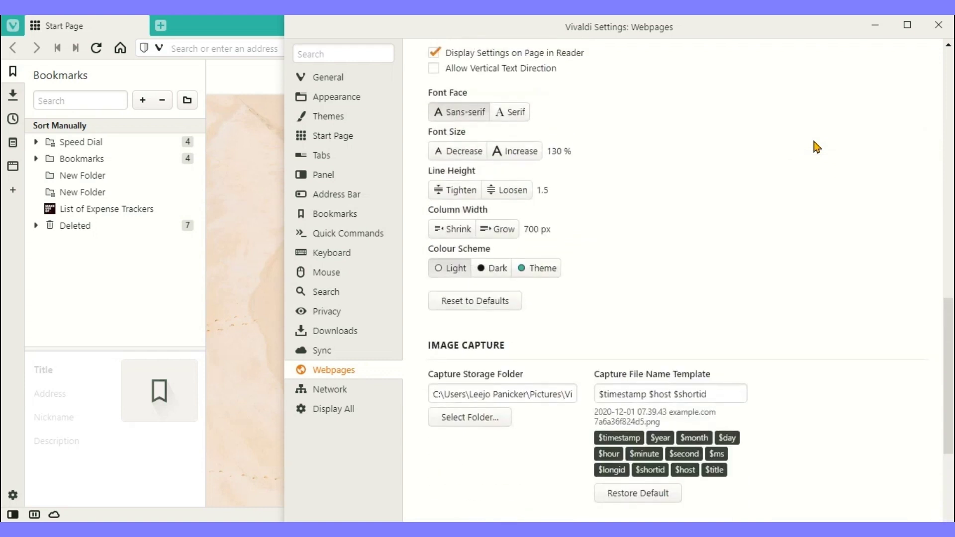
pyautogui.scroll(12, 733, 354)
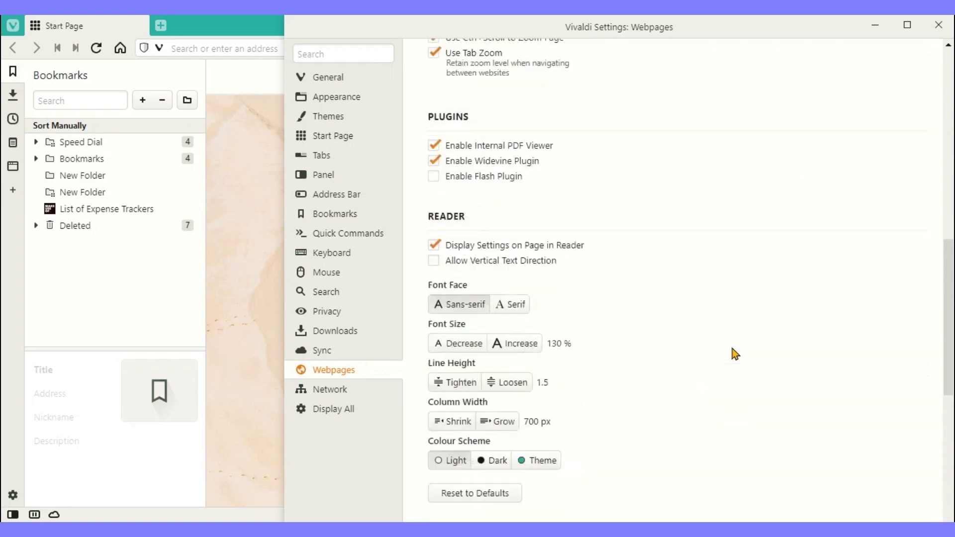
pyautogui.scroll(7, 734, 354)
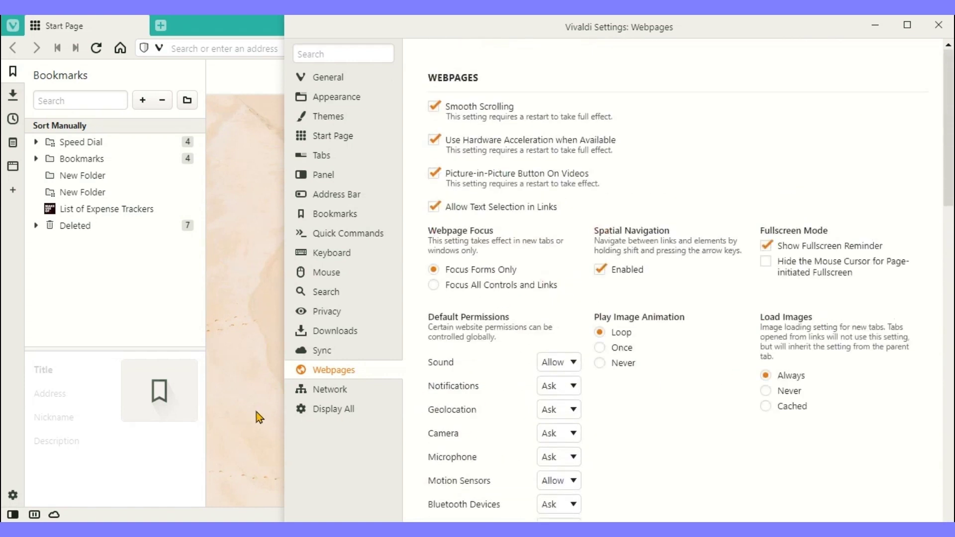
# View the Network settings and skim the combined list of all settings from Startup to Tab Display, closing the Settings window when done
pyautogui.click(328, 390)
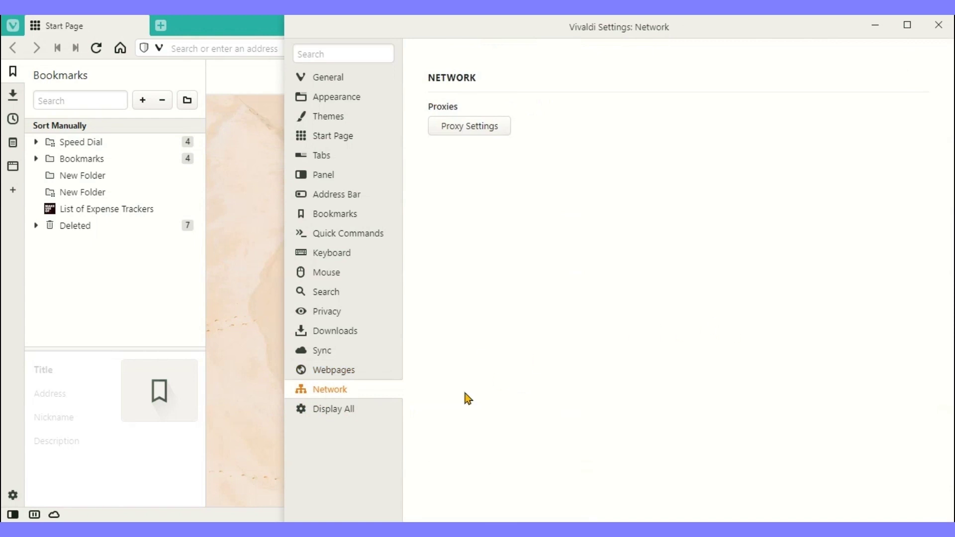
pyautogui.click(342, 411)
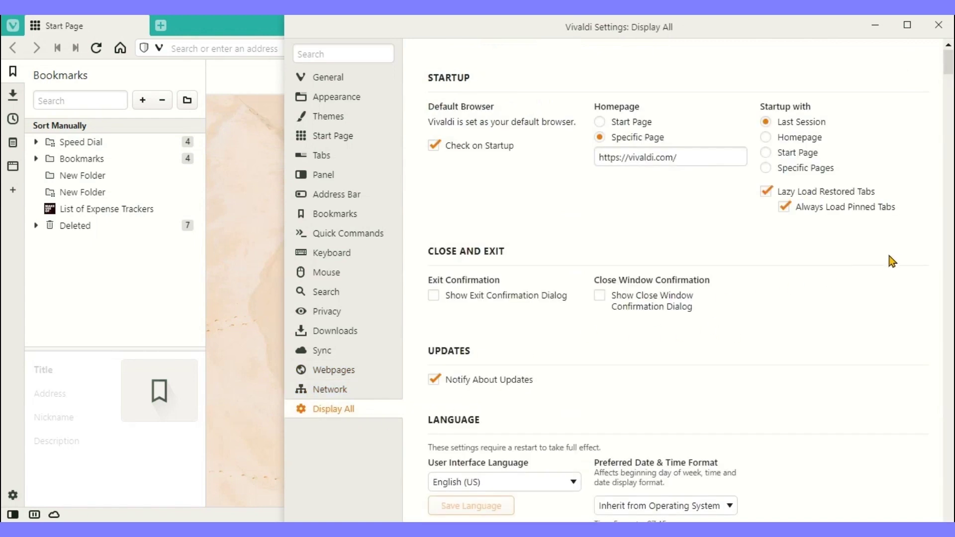
pyautogui.scroll(-6, 897, 255)
pyautogui.scroll(-15, 900, 258)
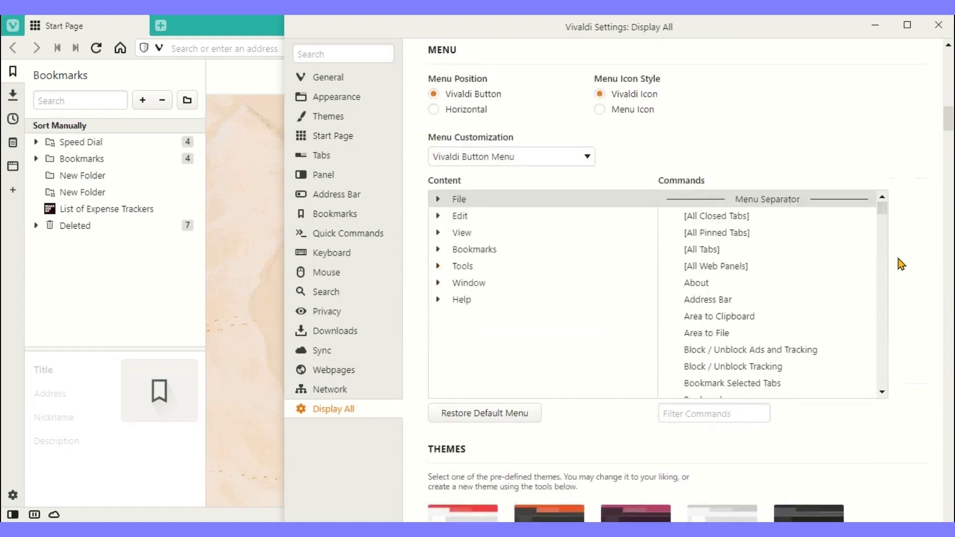
pyautogui.scroll(-15, 900, 265)
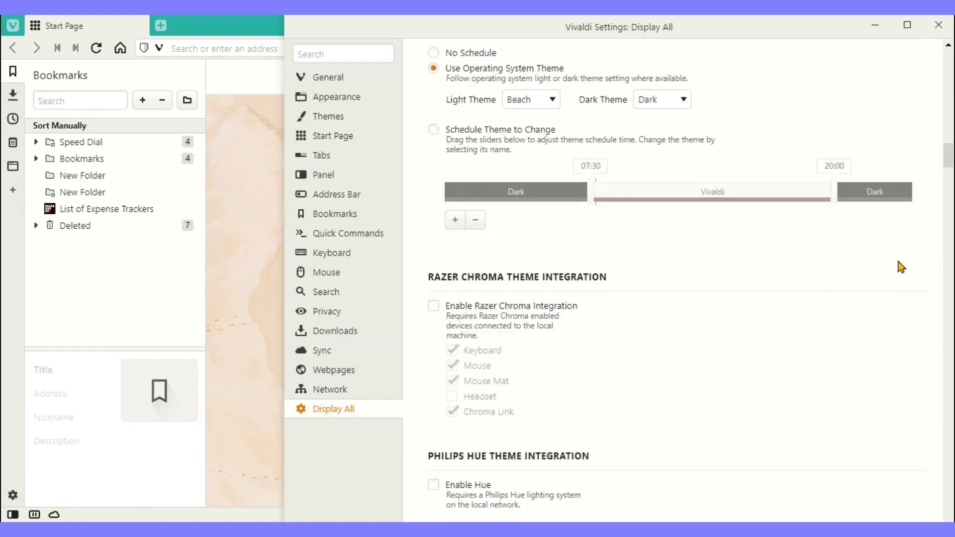
pyautogui.scroll(-15, 901, 271)
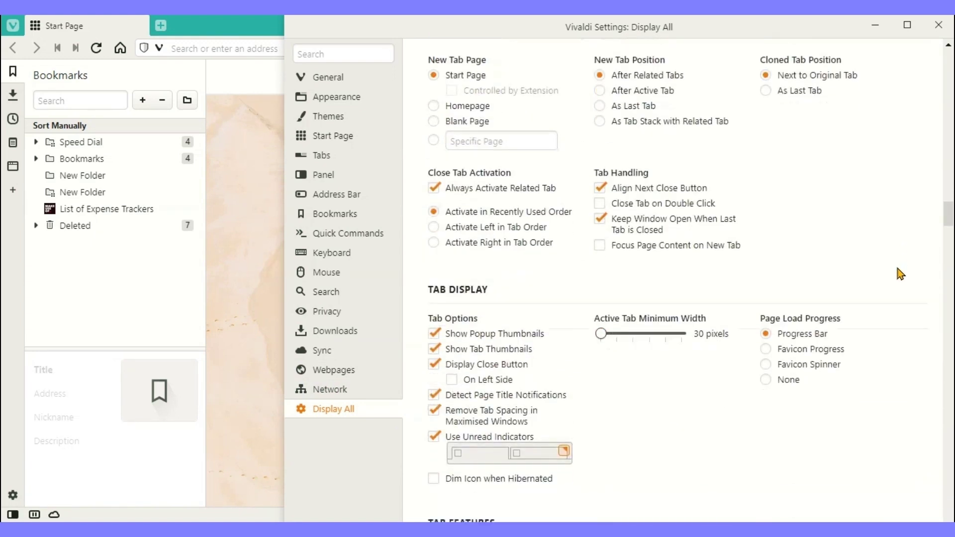
pyautogui.moveTo(947, 243); pyautogui.dragTo(948, 49)
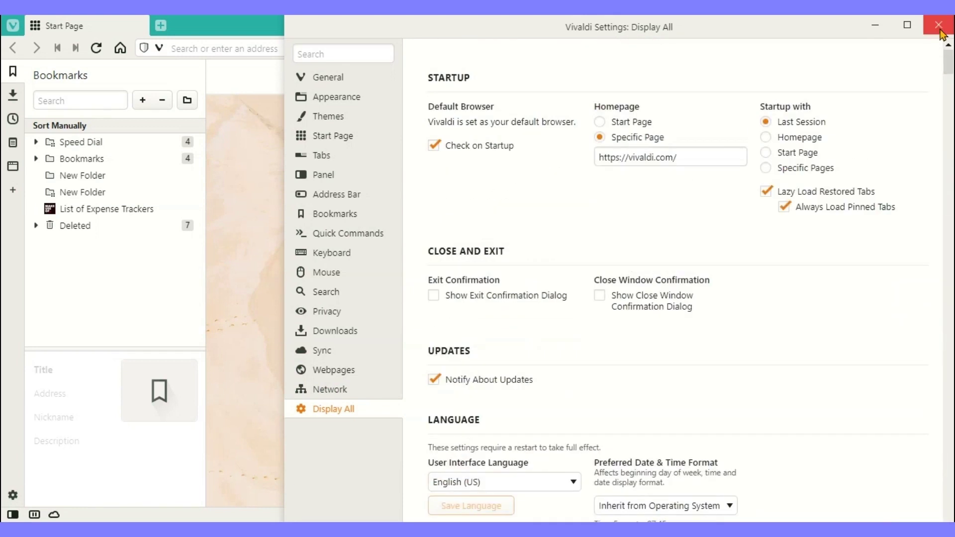
pyautogui.click(940, 30)
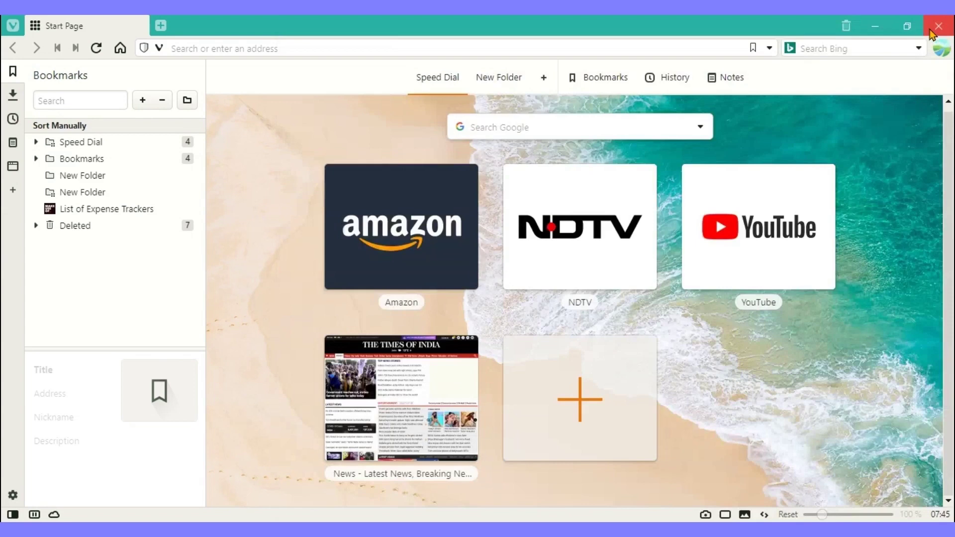